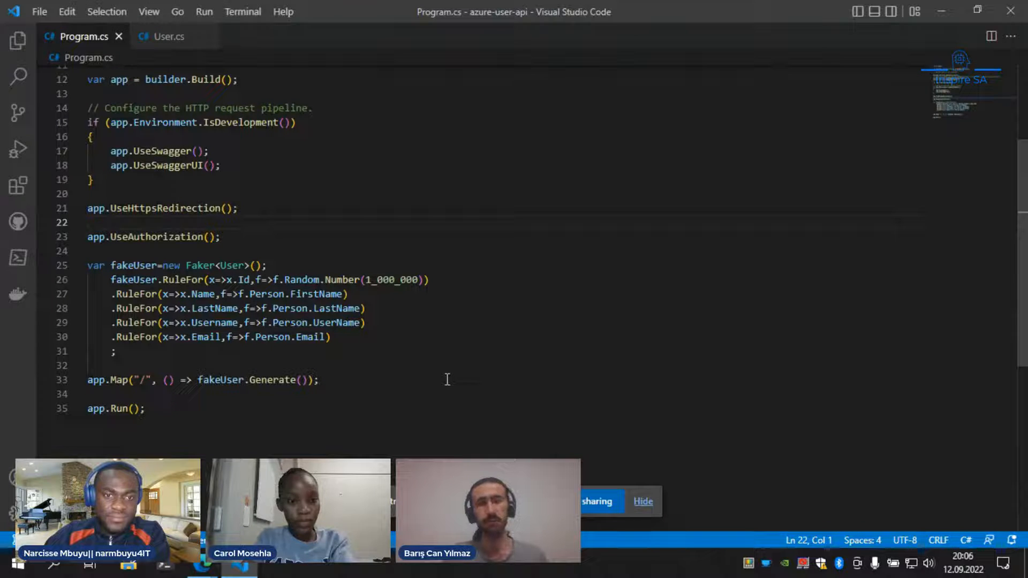
Switch to Visual Studio Code and examine the service registration, Swagger setup and fake user code in Program.cs.
click(932, 10)
click(120, 9)
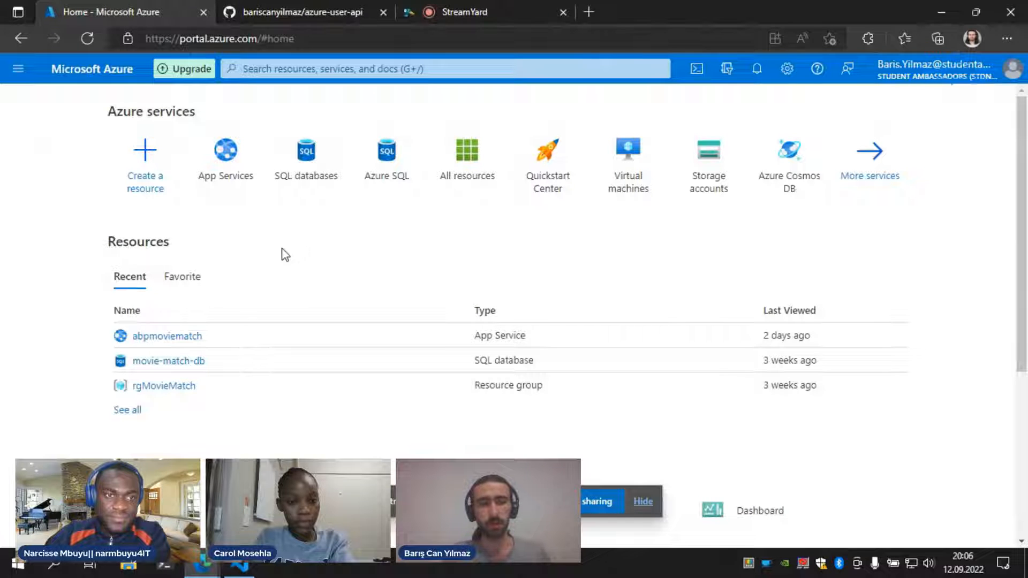
click(232, 573)
scroll(401, 312, up, 3)
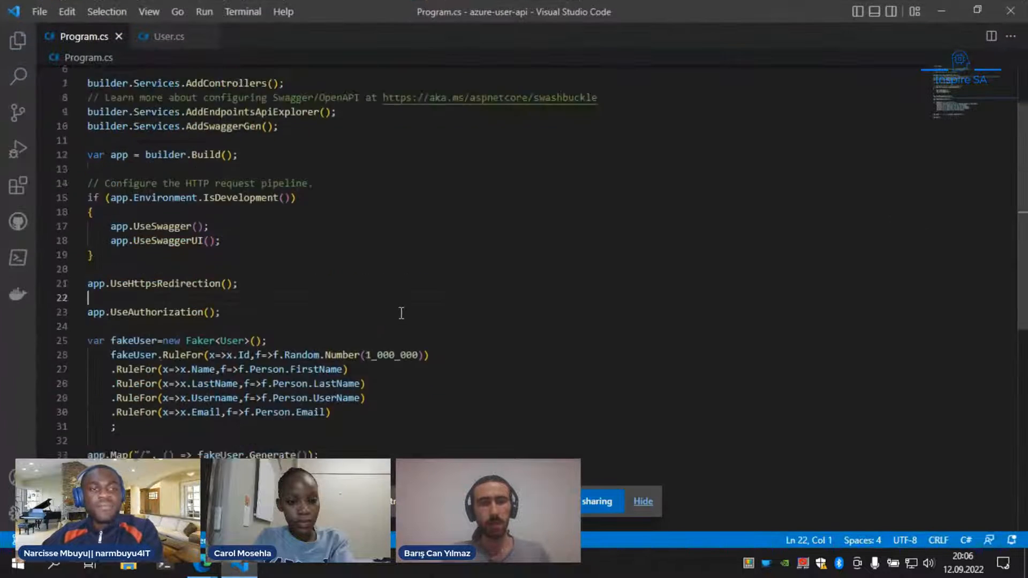
click(422, 237)
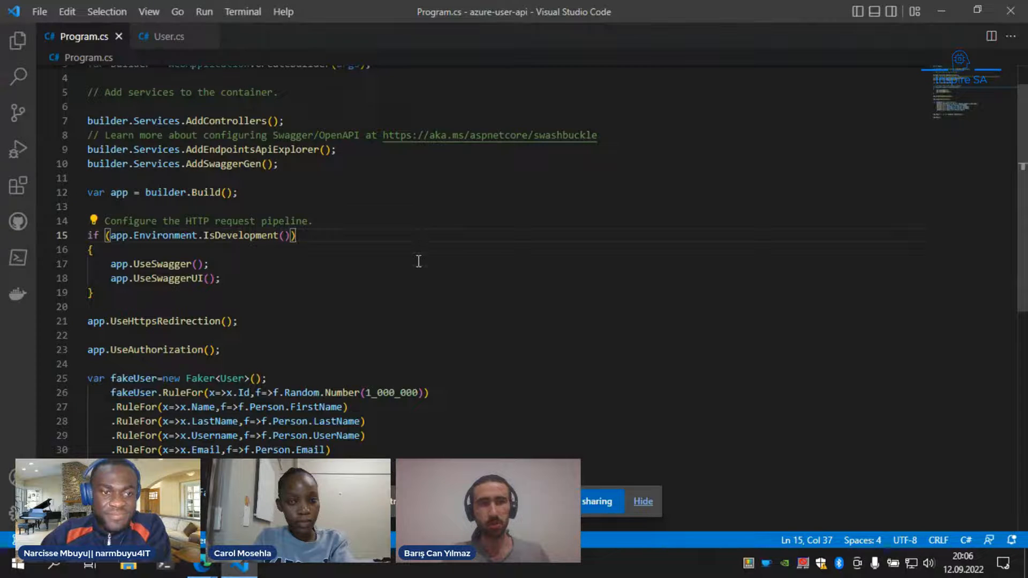
click(419, 261)
scroll(418, 258, down, 2)
click(388, 215)
click(389, 201)
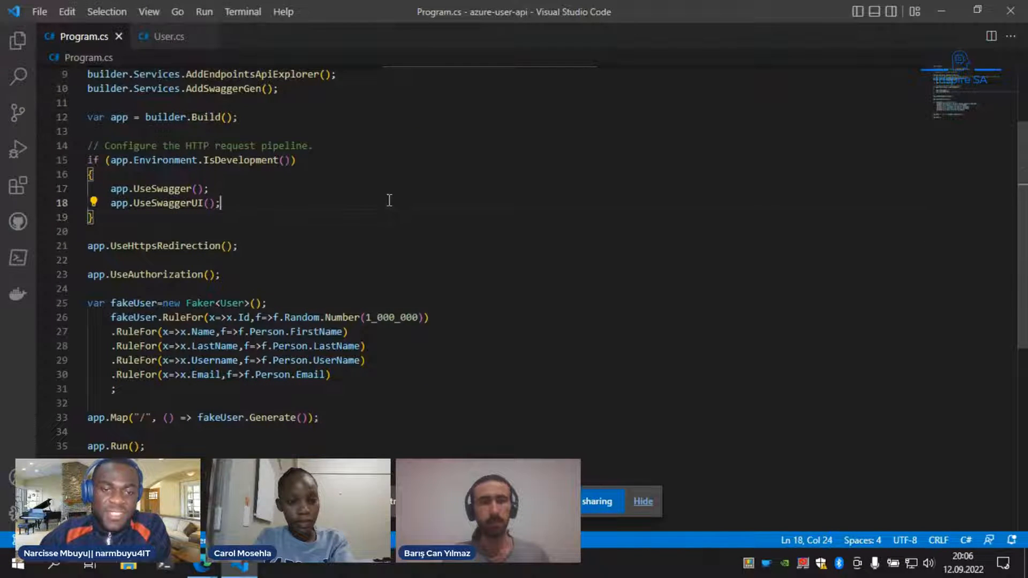
scroll(396, 209, up, 3)
click(421, 226)
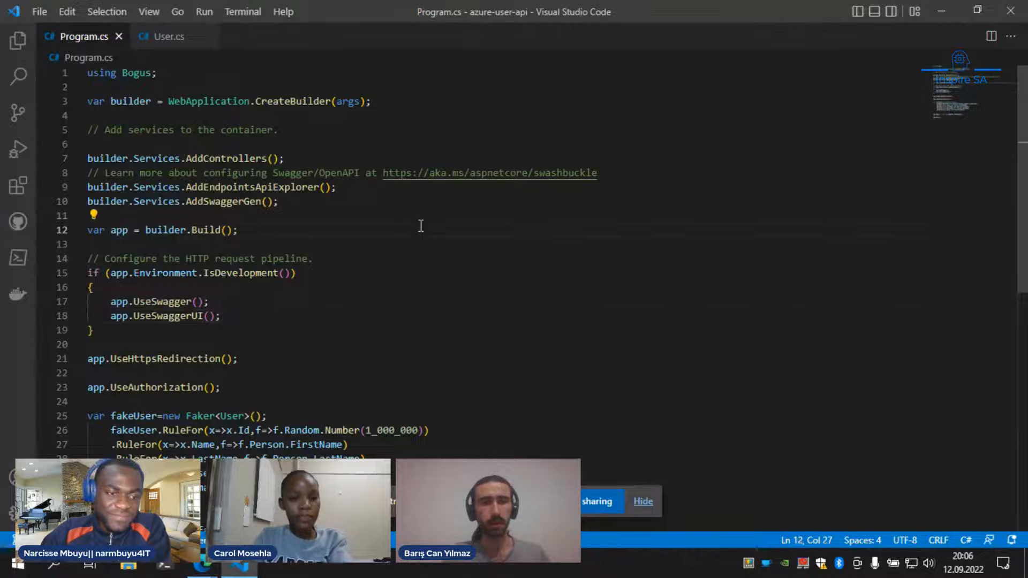
scroll(420, 225, down, 1)
scroll(421, 225, down, 3)
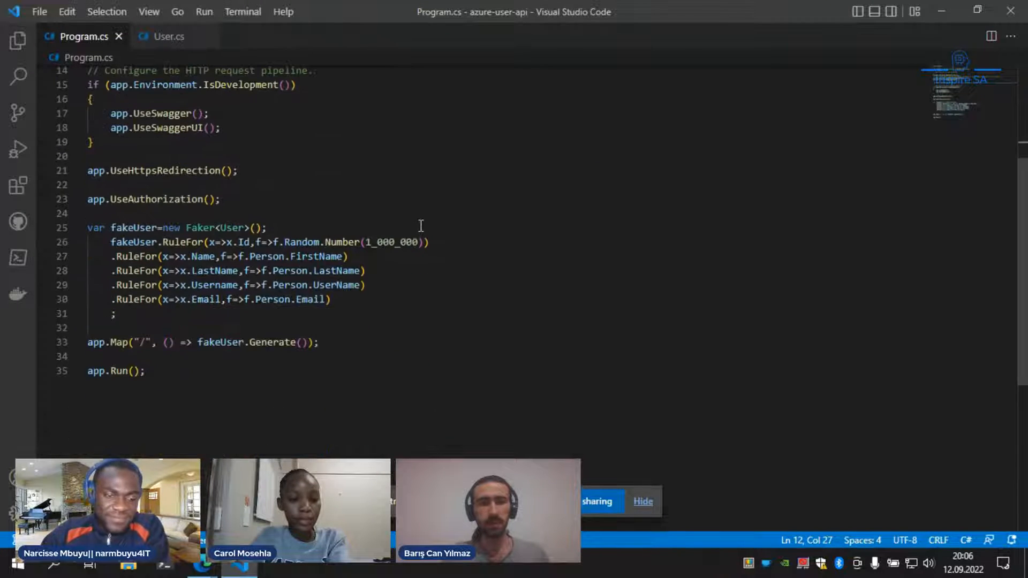
scroll(421, 226, up, 3)
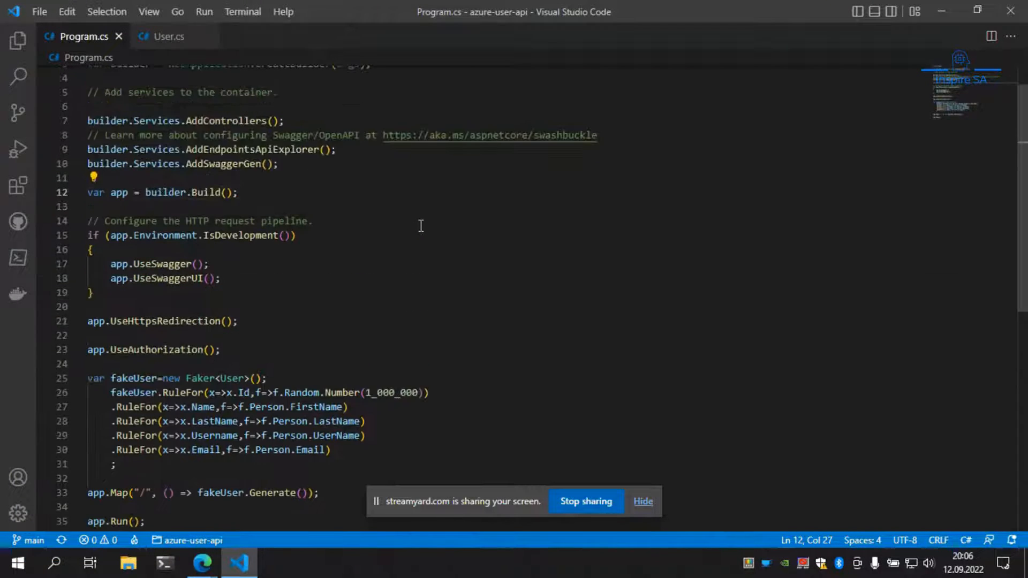
Start the API from an integrated terminal in the azure-user-api folder with "dotnet run".
key(ctrl+grave)
text(git)
key(BackSpace)
key(BackSpace)
key(BackSpace)
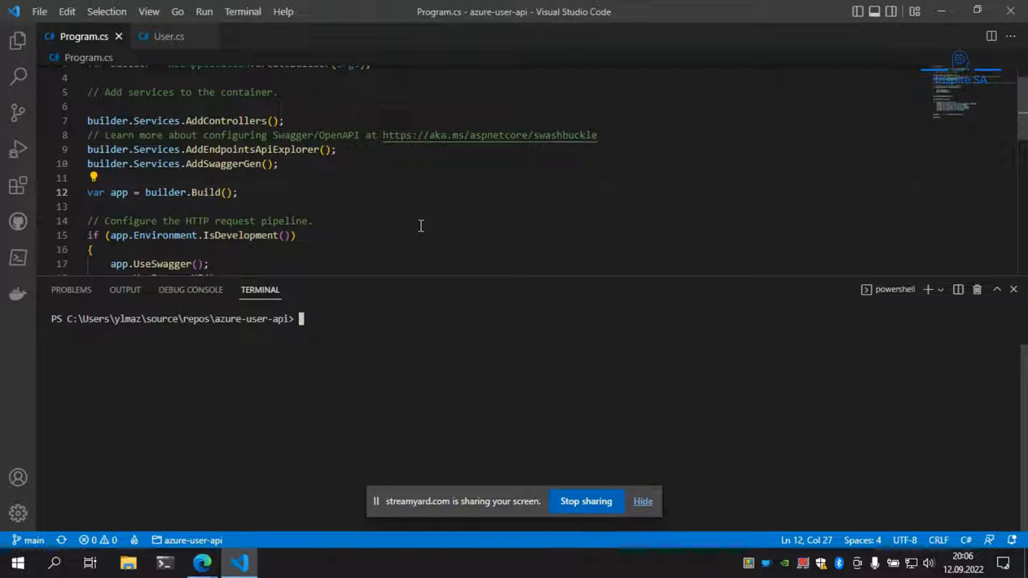
text(dotnet )
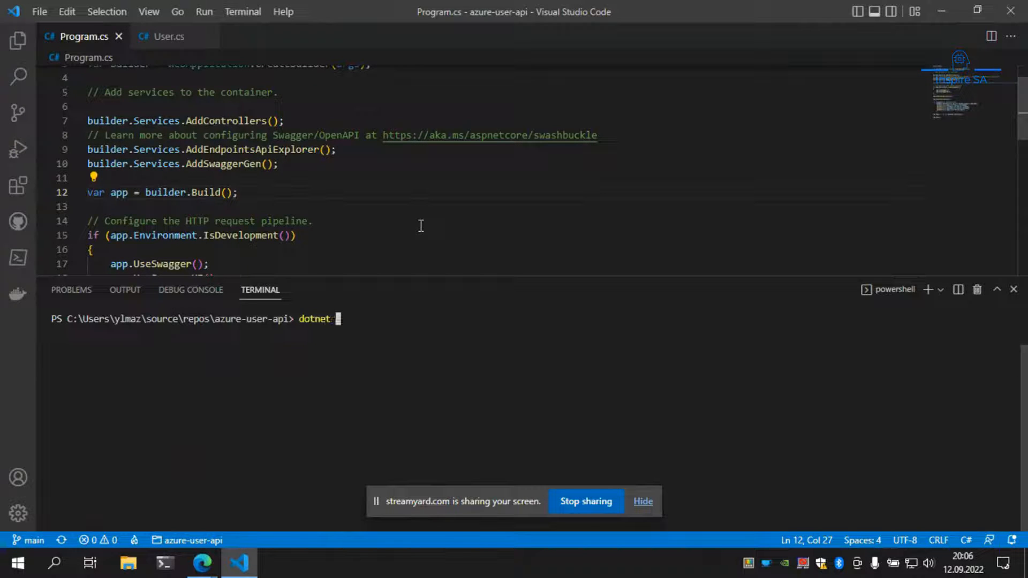
text(run)
key(Return)
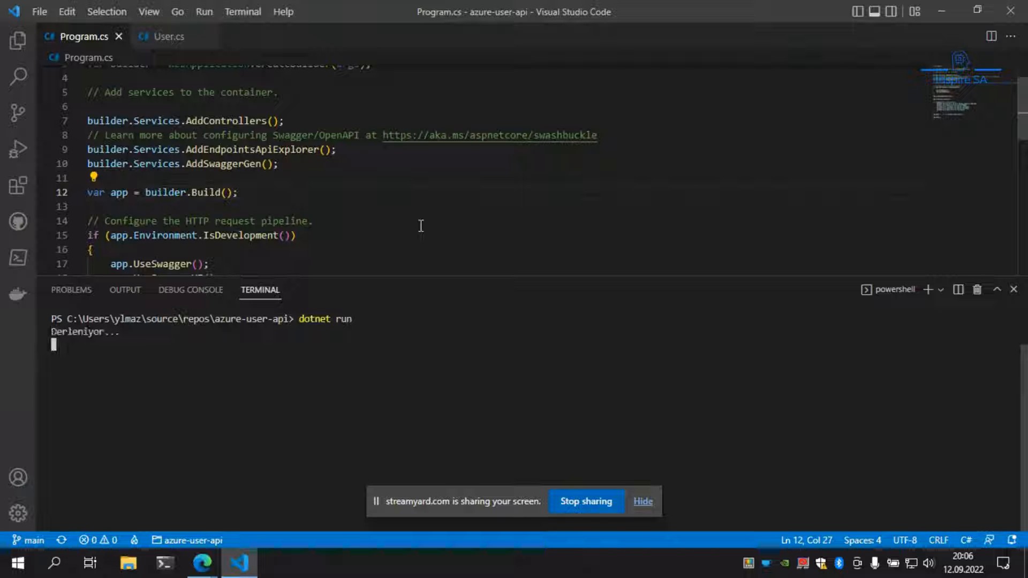
Examine the Faker<User> rules in Program.cs and the properties of the User class in User.cs.
scroll(461, 171, down, 2)
scroll(464, 179, down, 3)
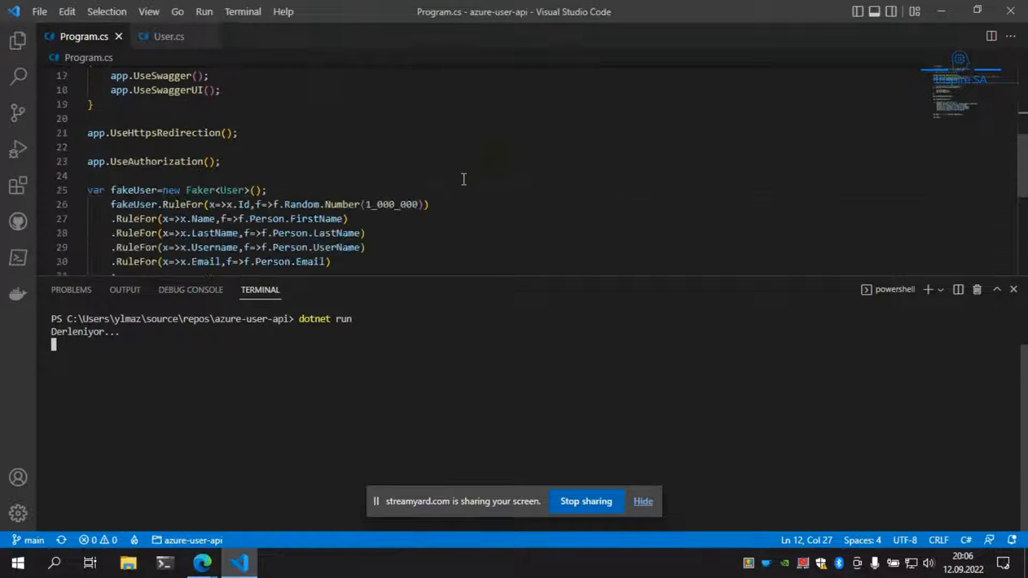
scroll(464, 179, down, 1)
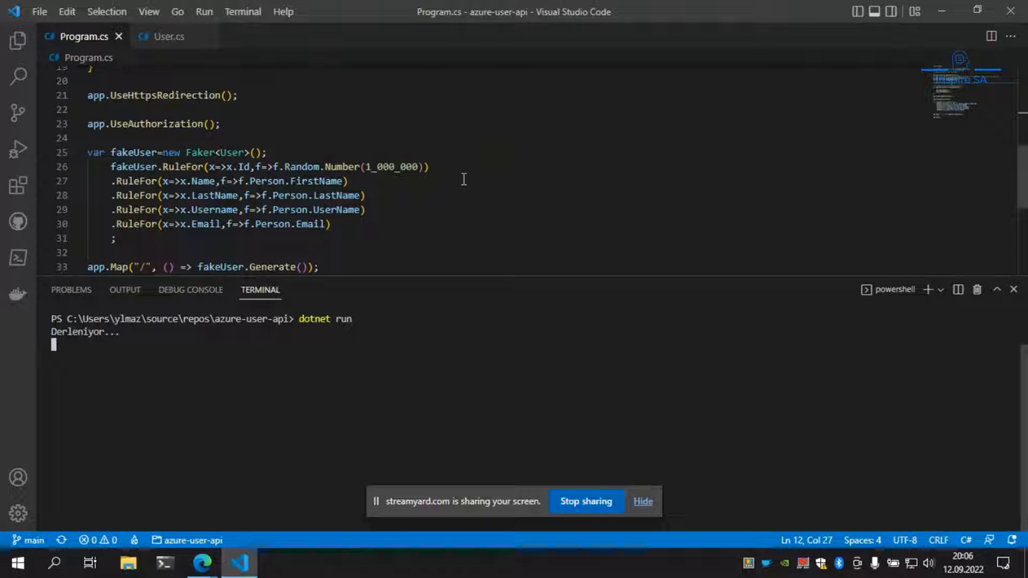
click(233, 152)
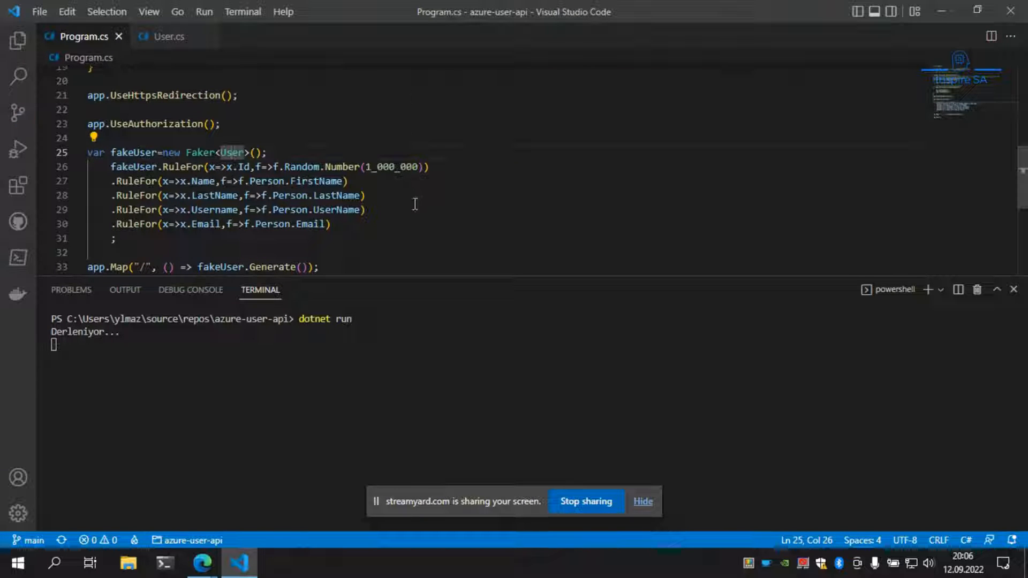
click(169, 37)
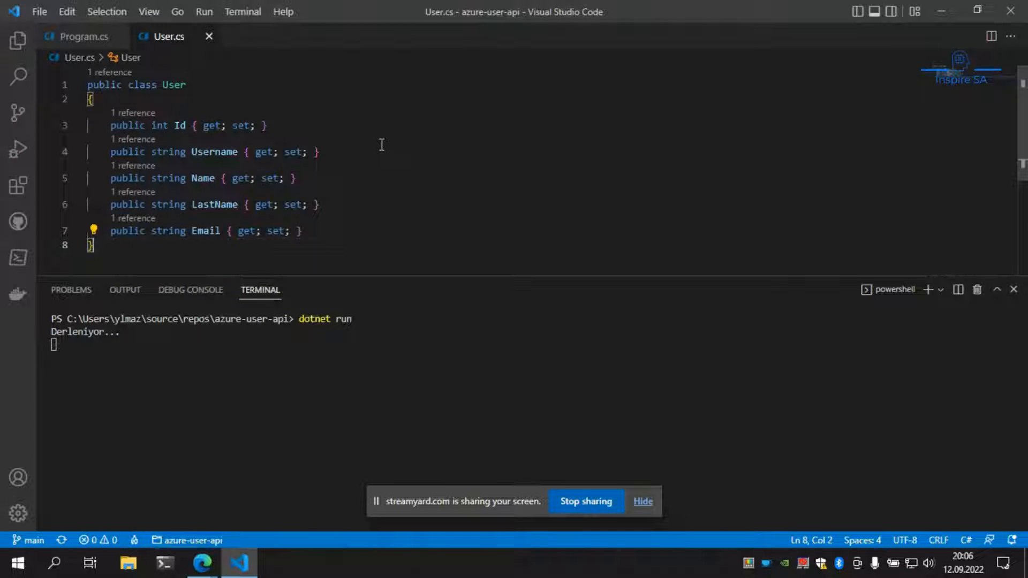
scroll(384, 144, down, 1)
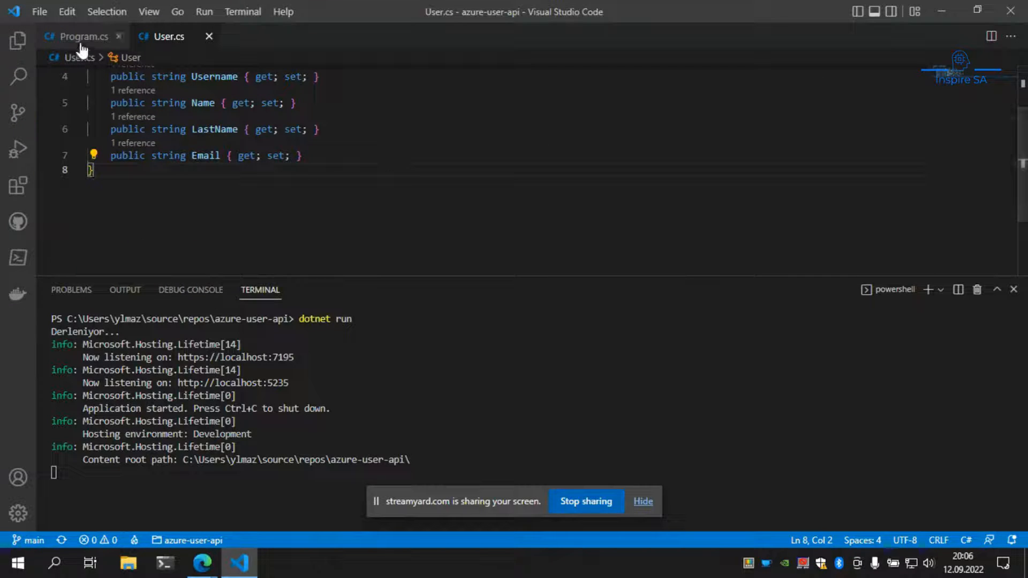
ctrl+click(274, 357)
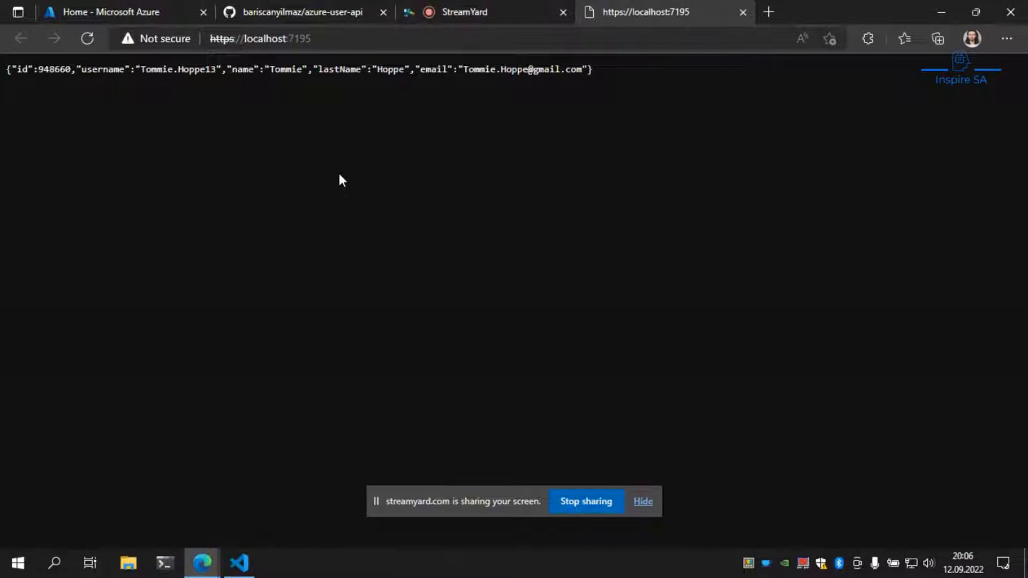
key(F5)
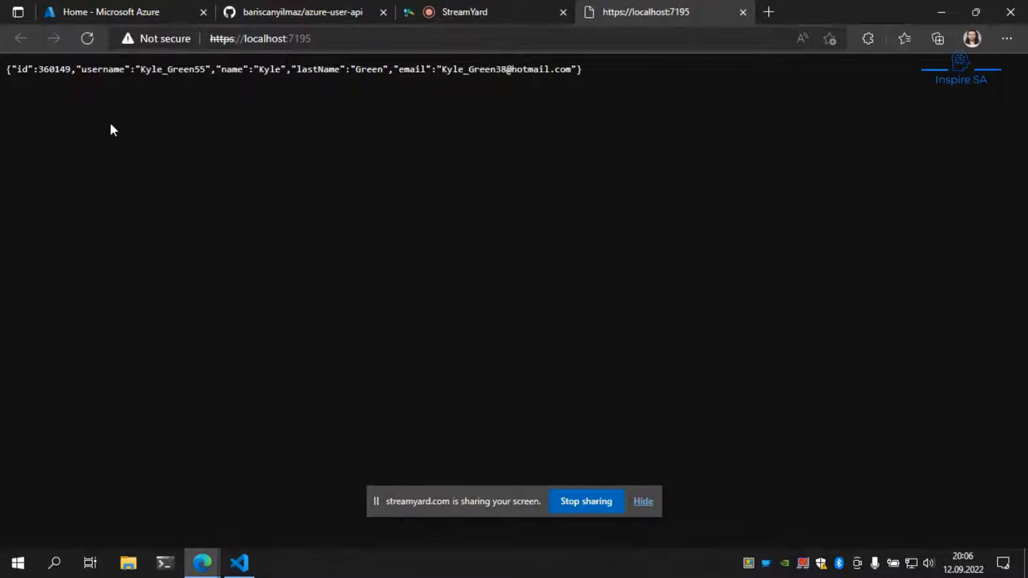
key(F5)
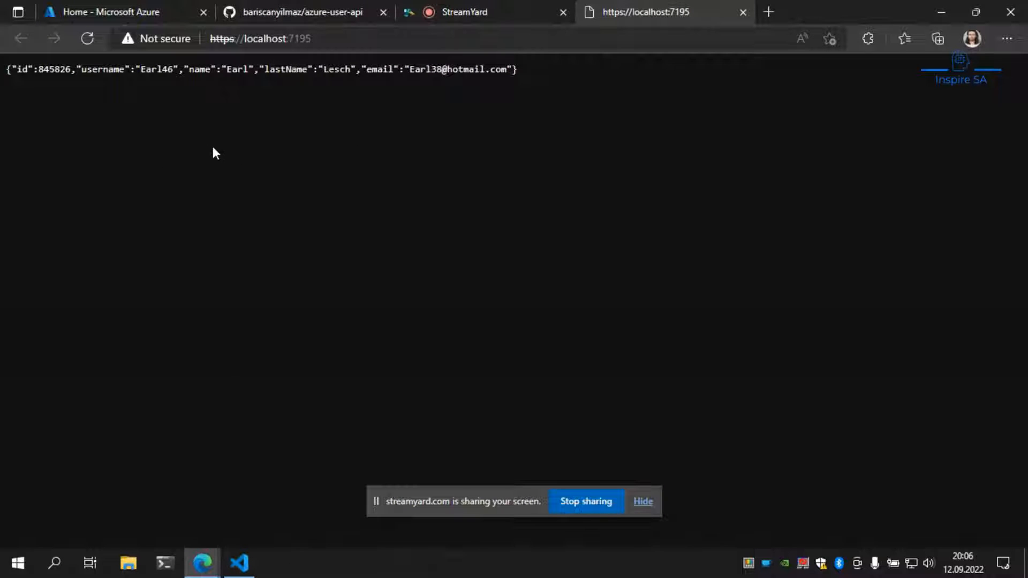
key(F5)
Return to Visual Studio Code and review the Bogus import, the fake user rules and the root endpoint mapping in Program.cs.
click(239, 563)
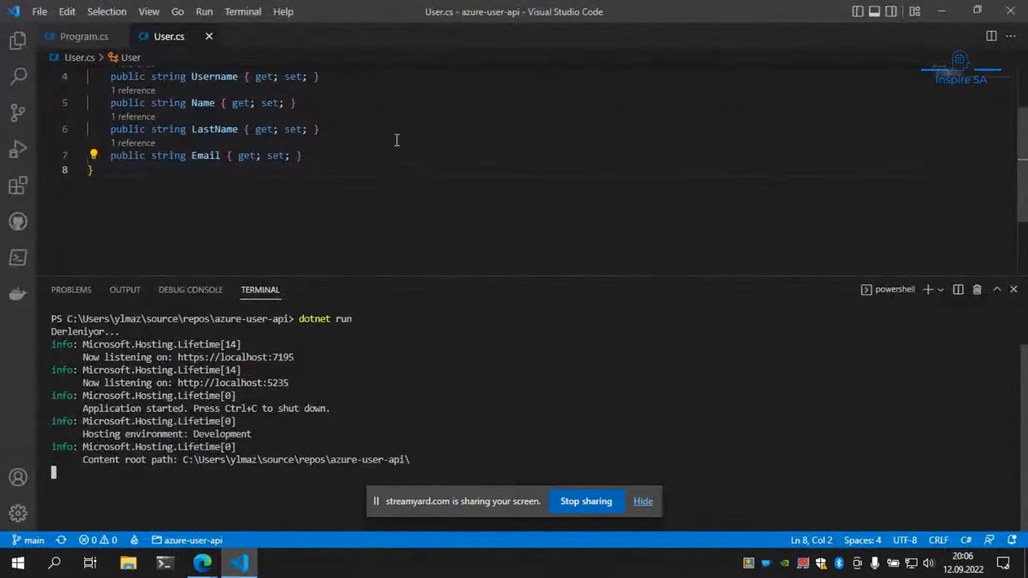
scroll(395, 140, up, 1)
click(74, 38)
scroll(250, 145, up, 6)
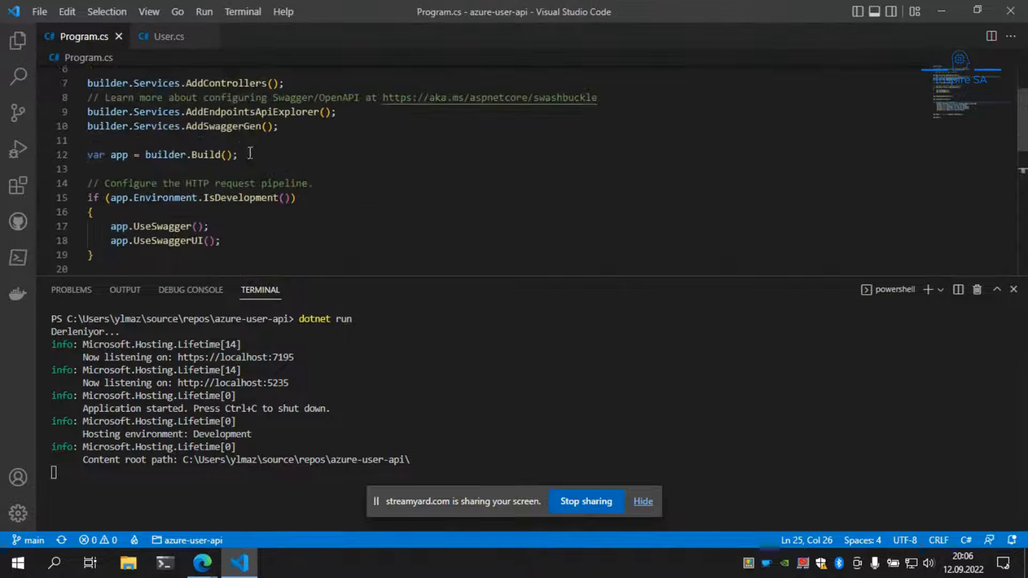
double_click(141, 78)
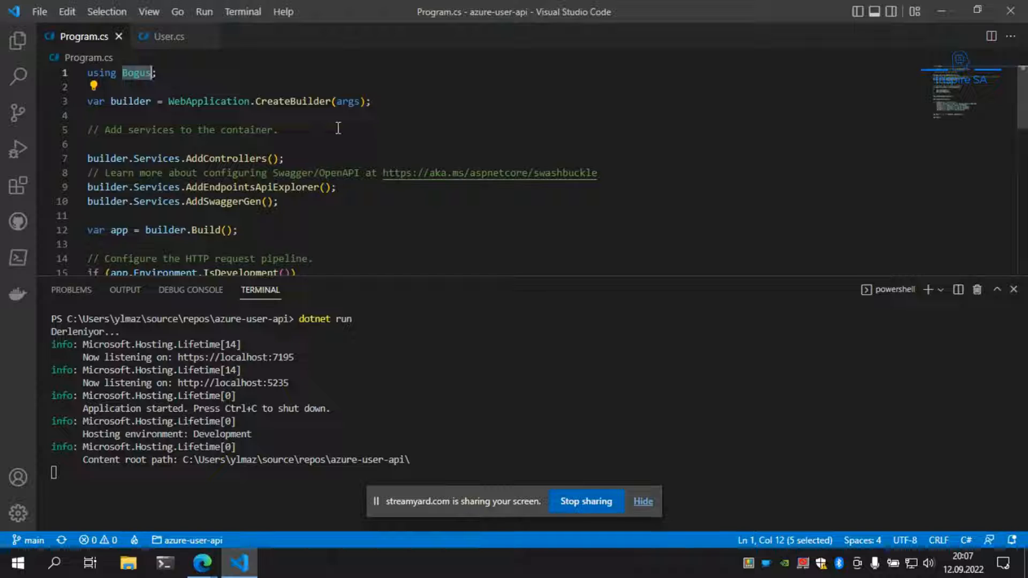
scroll(384, 129, down, 6)
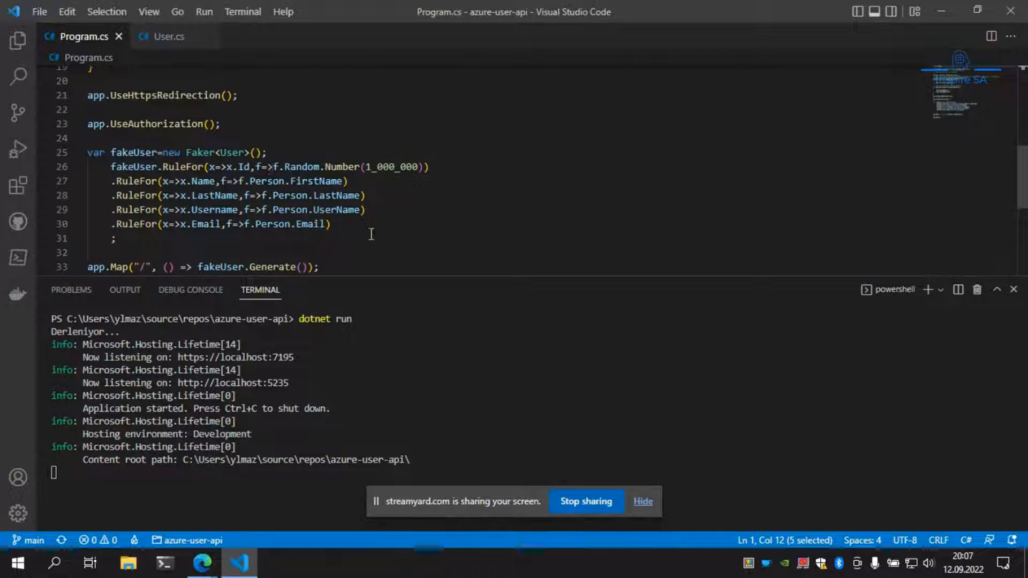
scroll(318, 154, down, 2)
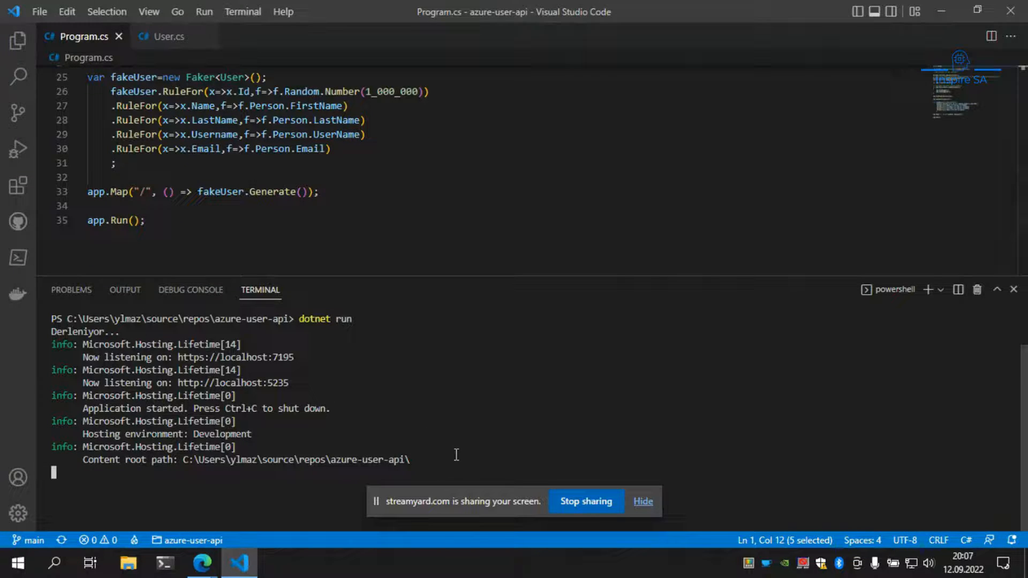
Stop the running API and bring up the azure-user-api GitHub repository page in the browser.
key(ctrl+c)
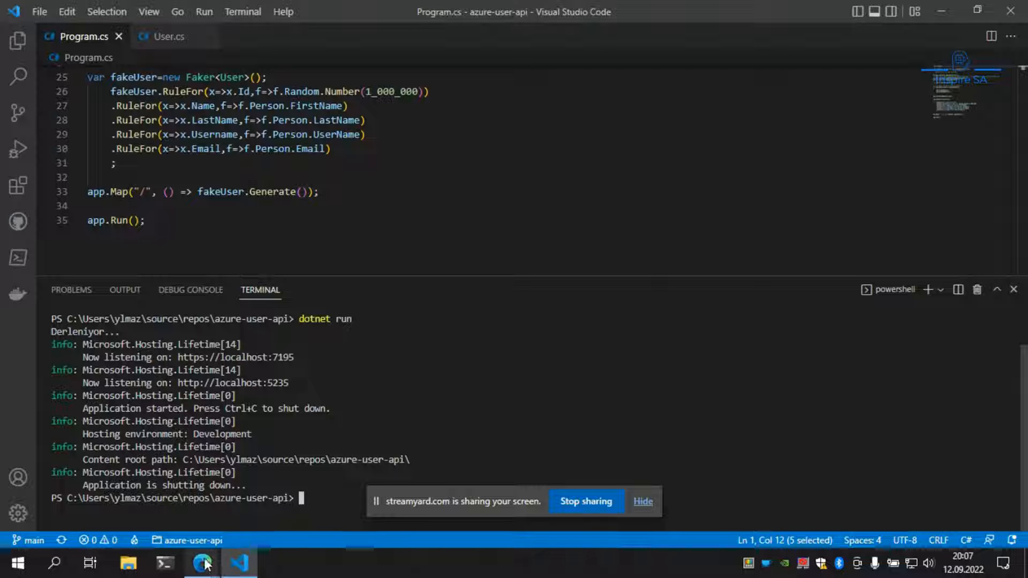
click(205, 563)
click(189, 503)
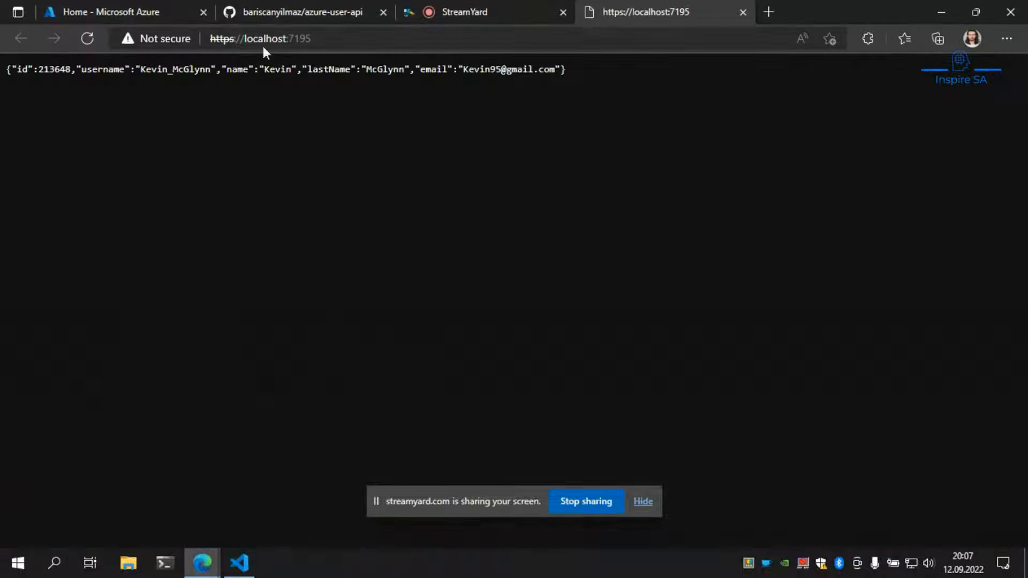
click(292, 15)
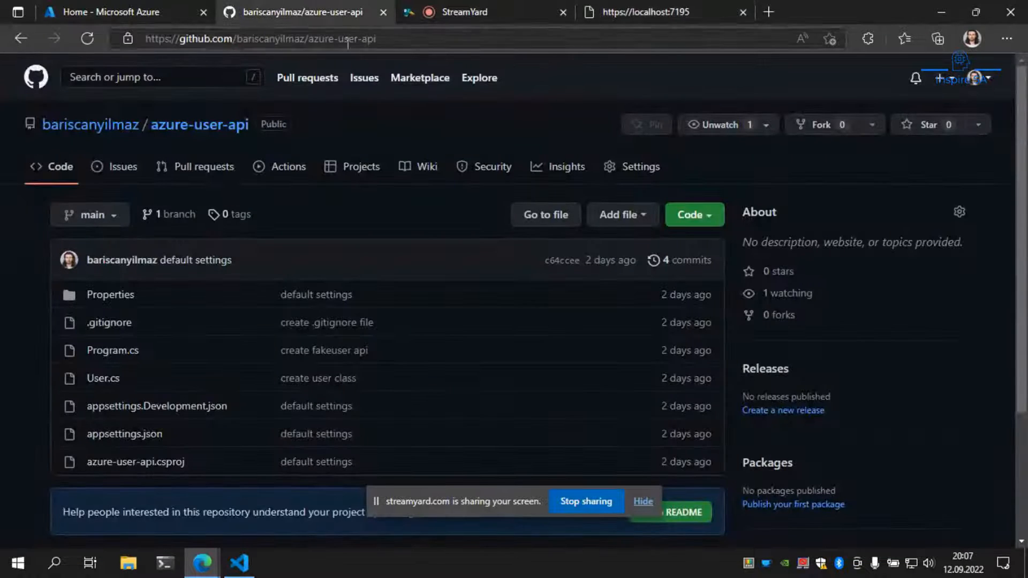
click(220, 129)
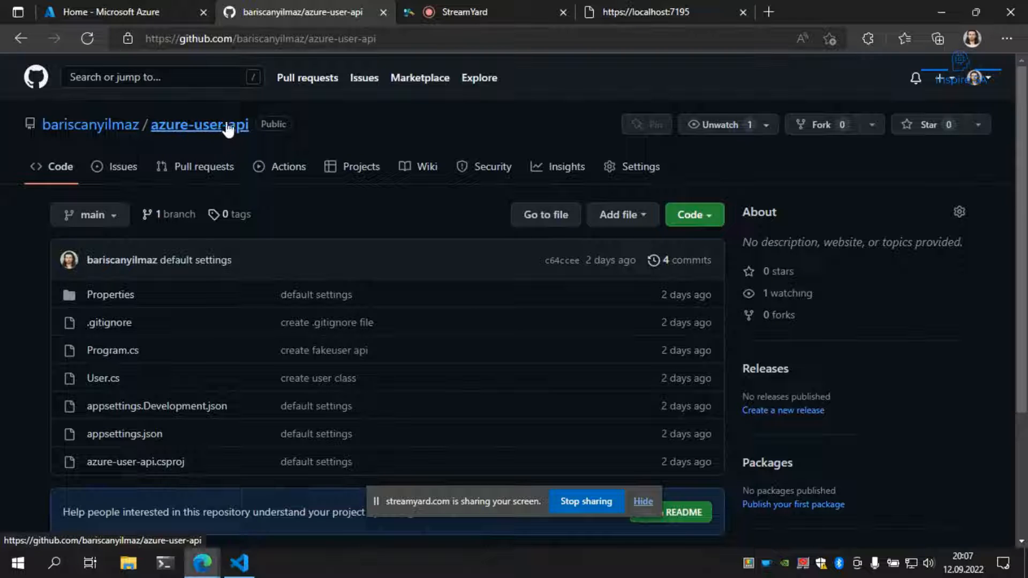
Go to App Services in the Azure portal and start creating a new web app.
click(138, 9)
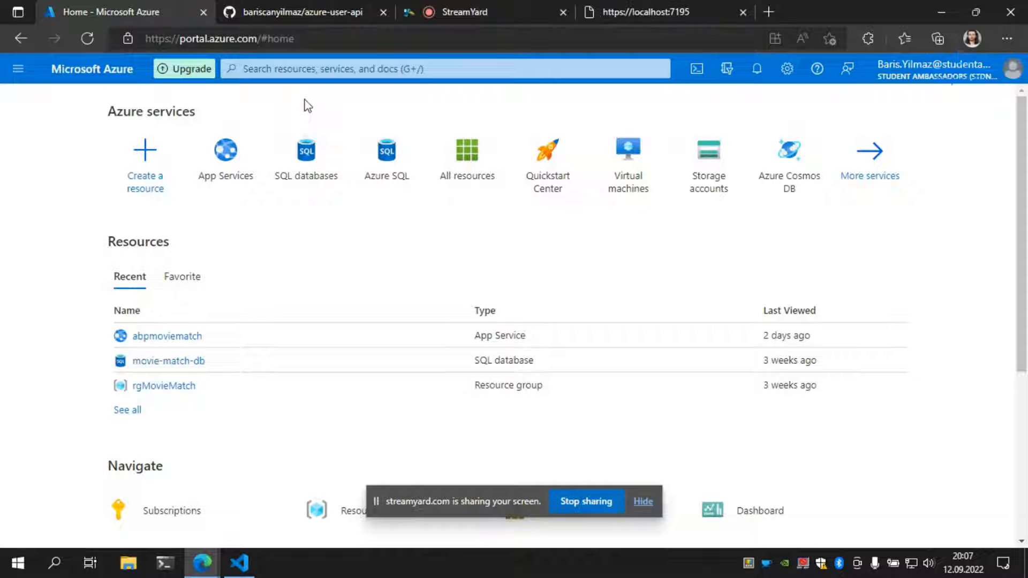
click(225, 173)
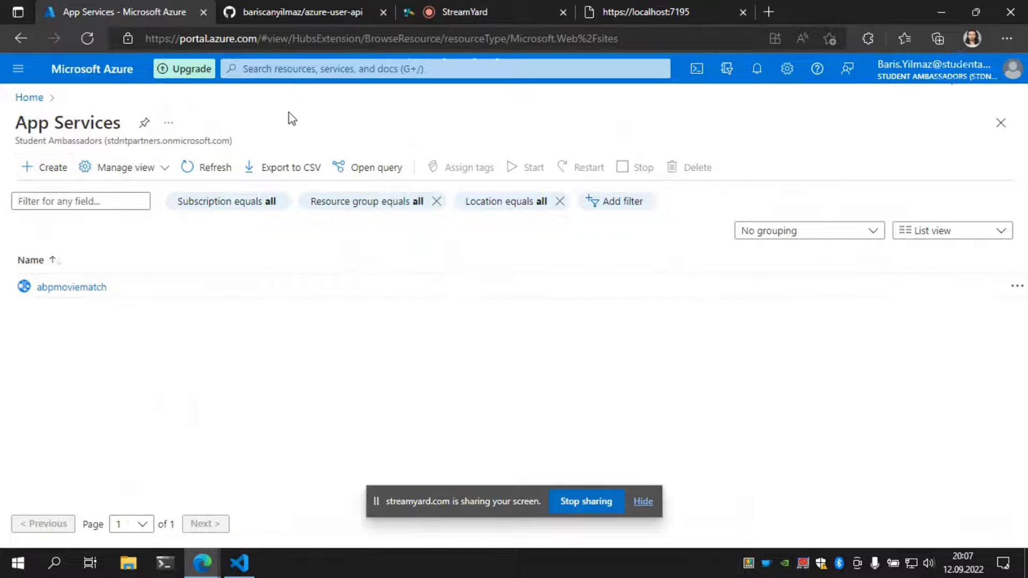
click(49, 167)
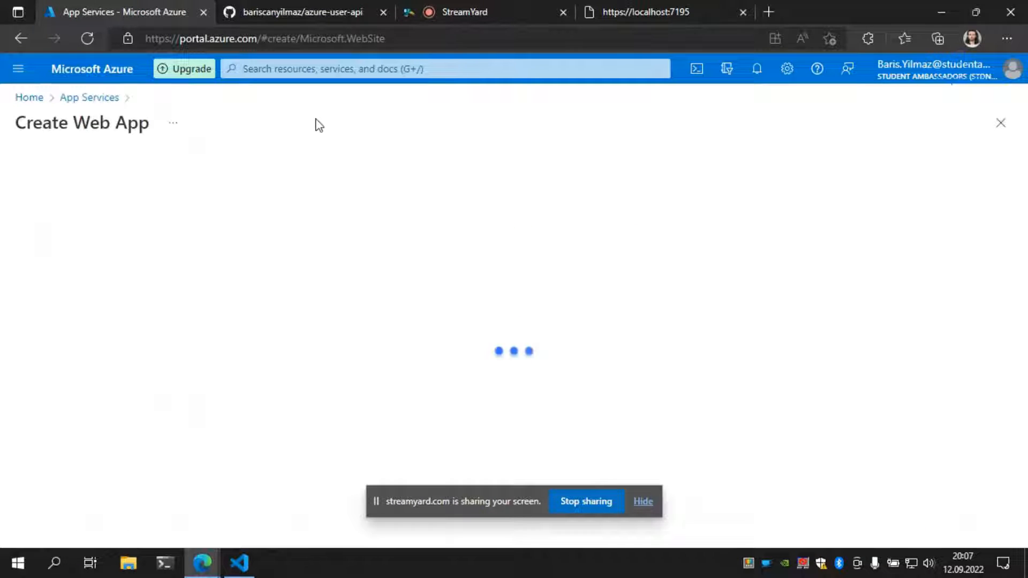
scroll(376, 206, down, 2)
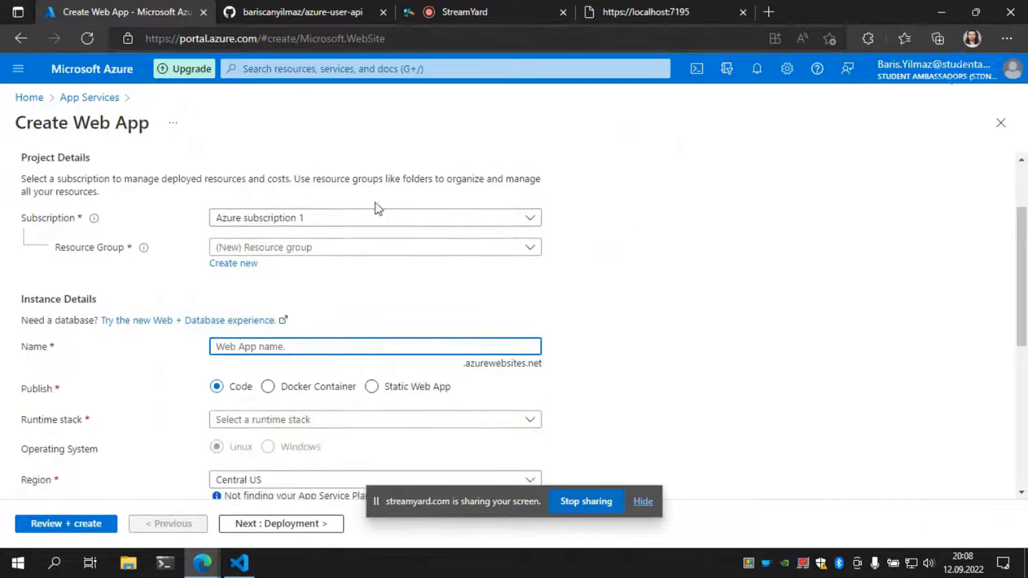
scroll(378, 208, up, 2)
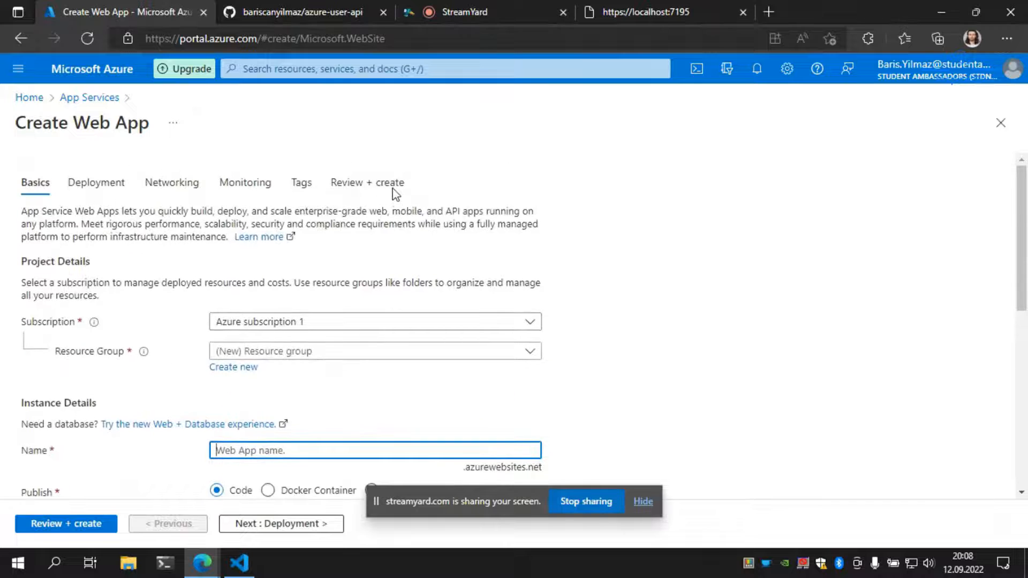
Check the subscription choice and the existing resource groups offered for the new web app.
click(298, 332)
click(297, 332)
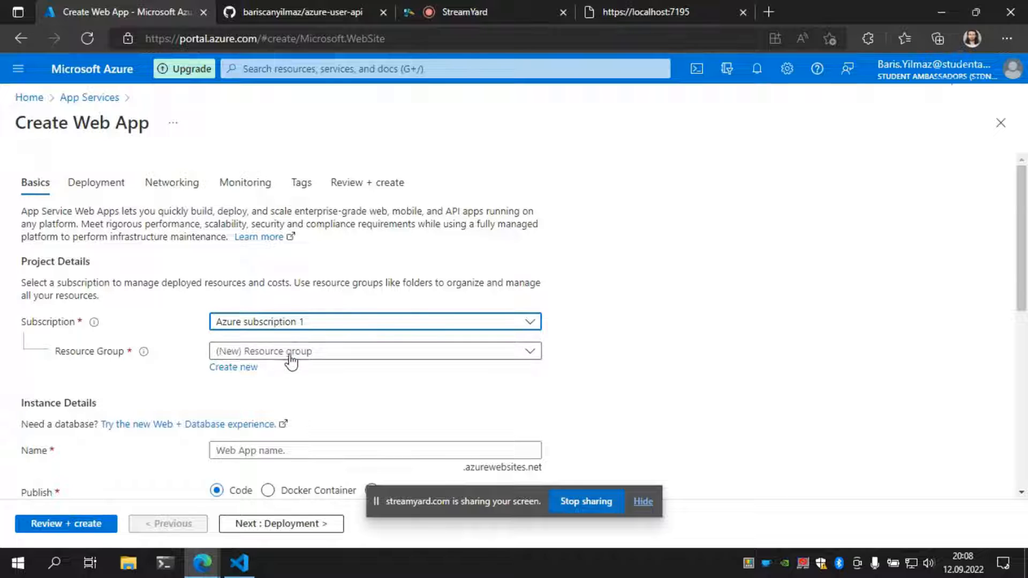
click(294, 359)
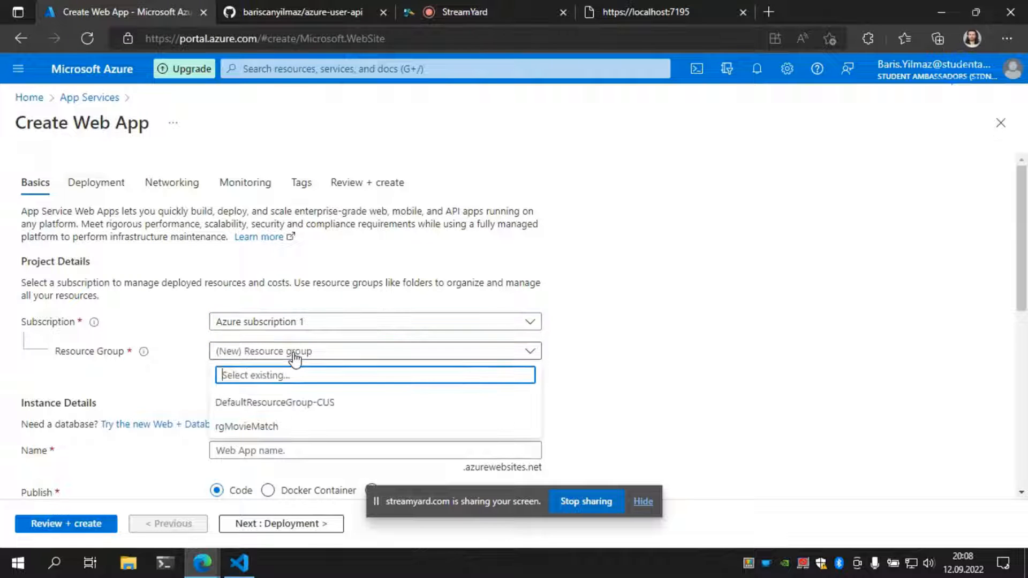
click(532, 354)
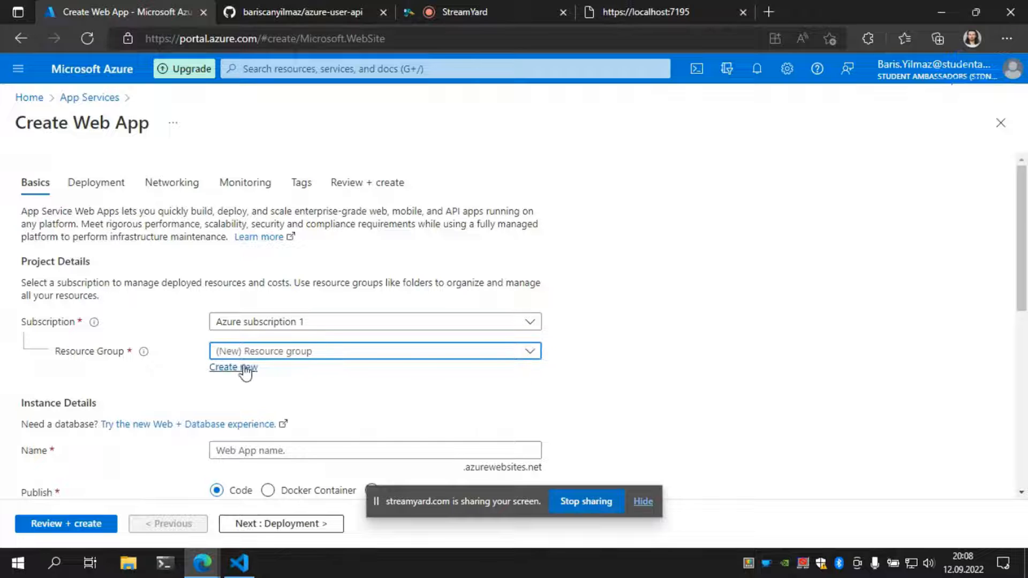
Assign the web app to the existing resource group DefaultResourceGroup-CUS and name it azure-user-api.
click(282, 354)
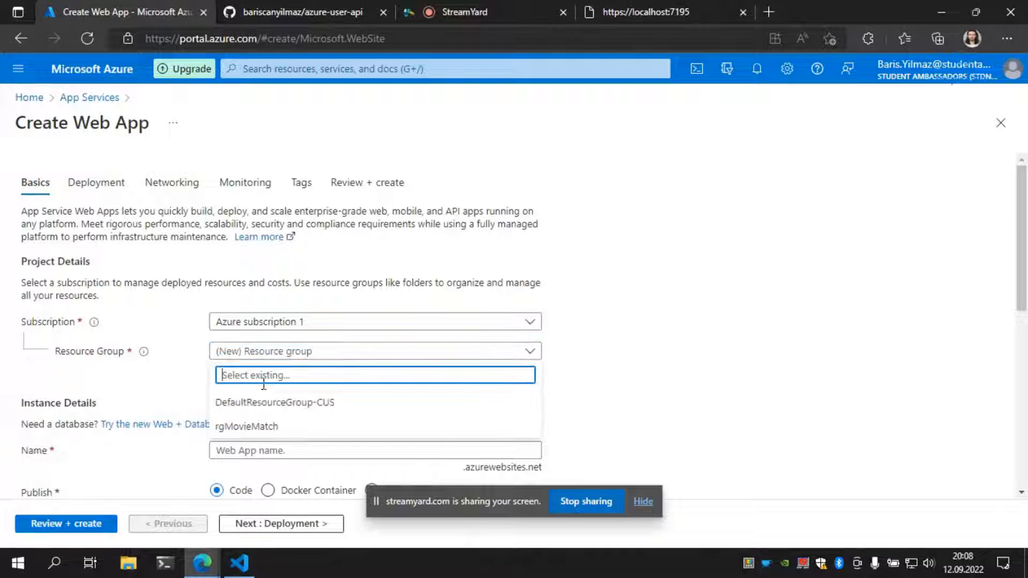
click(278, 402)
scroll(621, 229, down, 3)
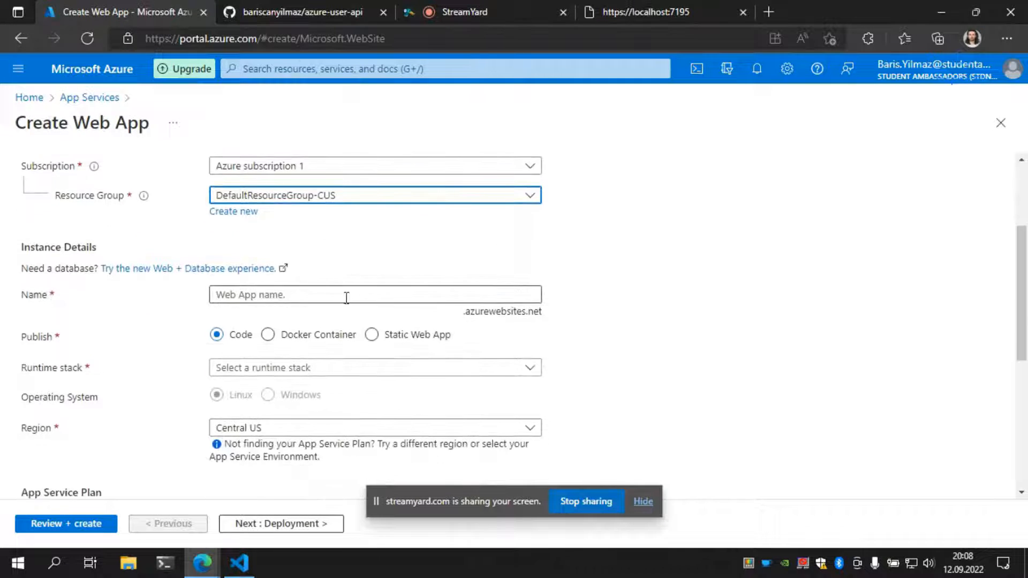
click(332, 296)
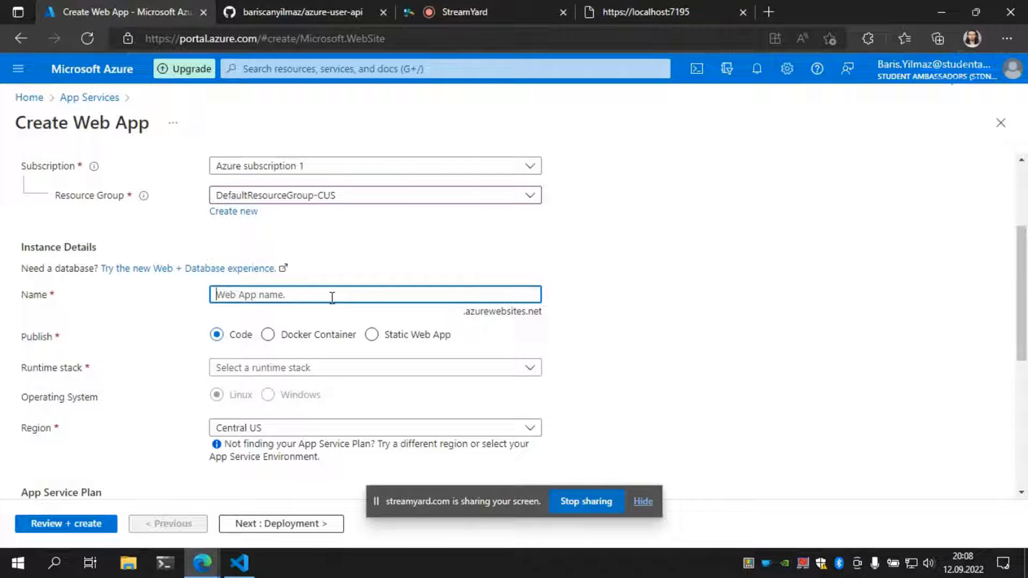
text(azure)
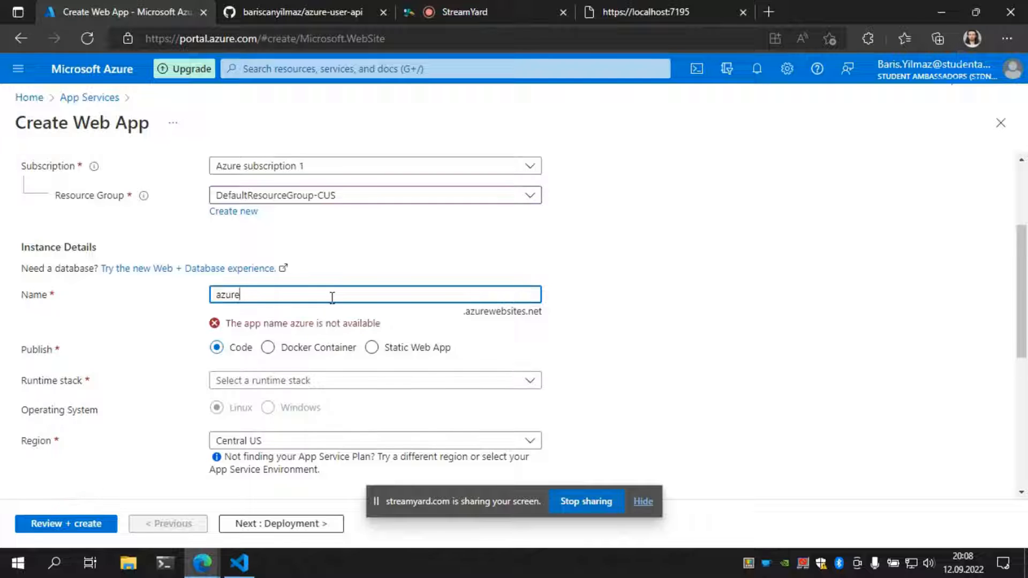
text(-user-api)
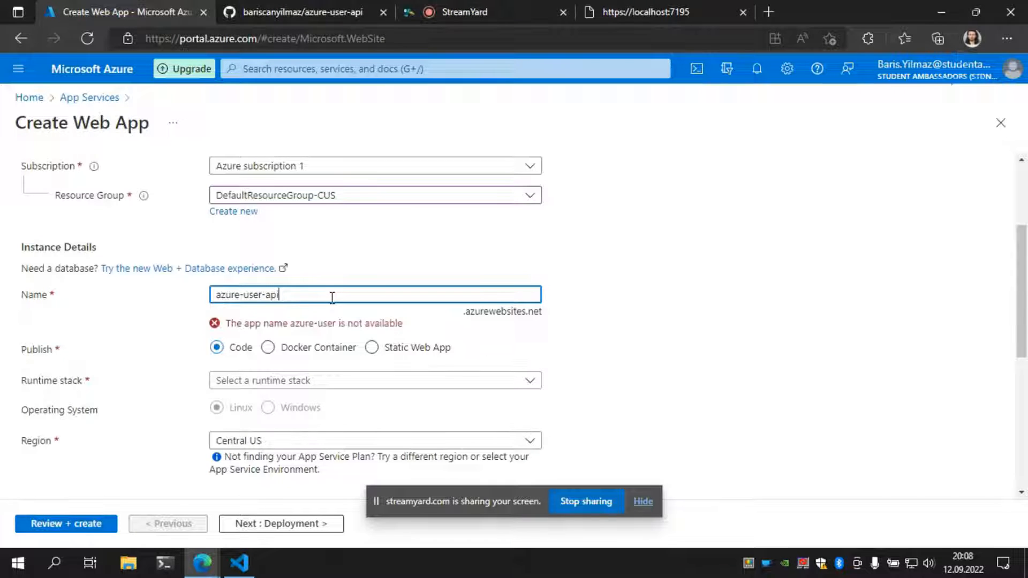
click(339, 11)
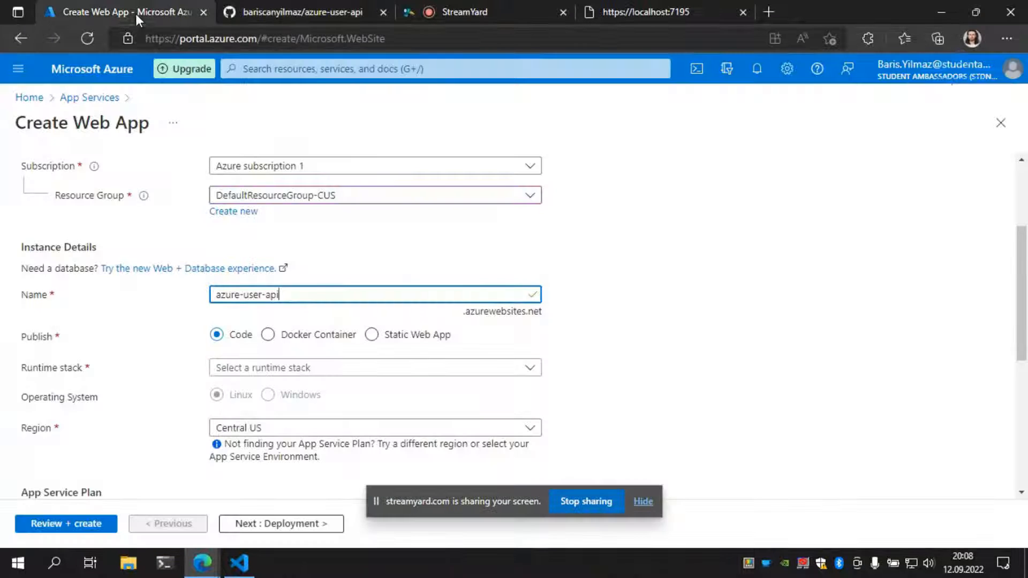
click(136, 13)
Set the web app's runtime stack to .NET 6 (LTS).
scroll(502, 187, down, 1)
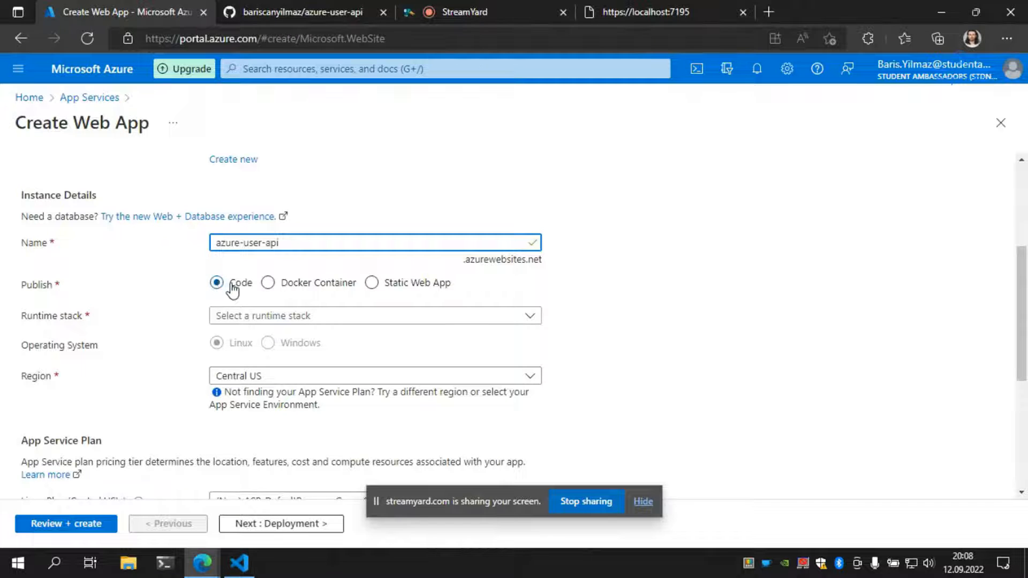
click(269, 319)
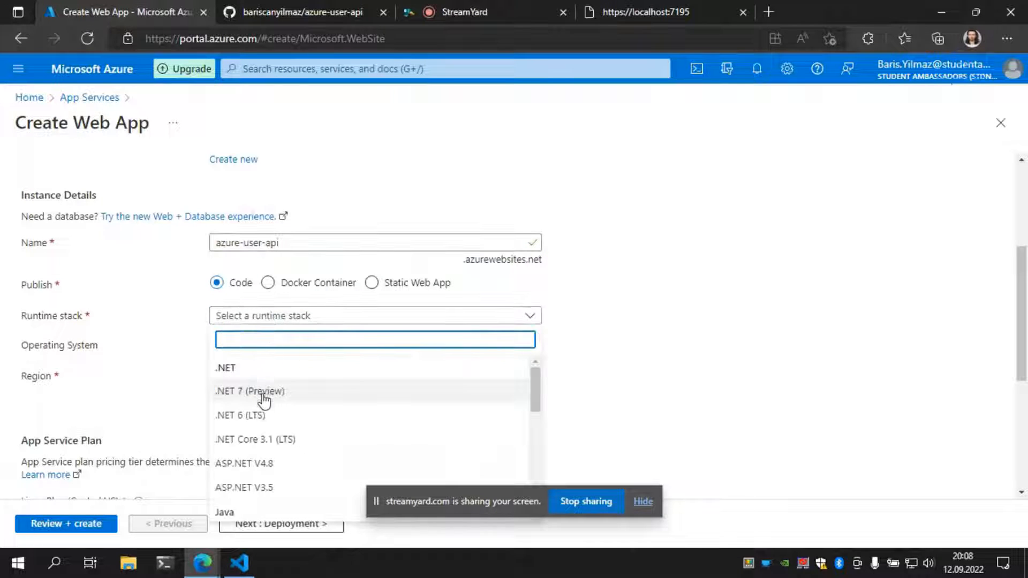
click(259, 419)
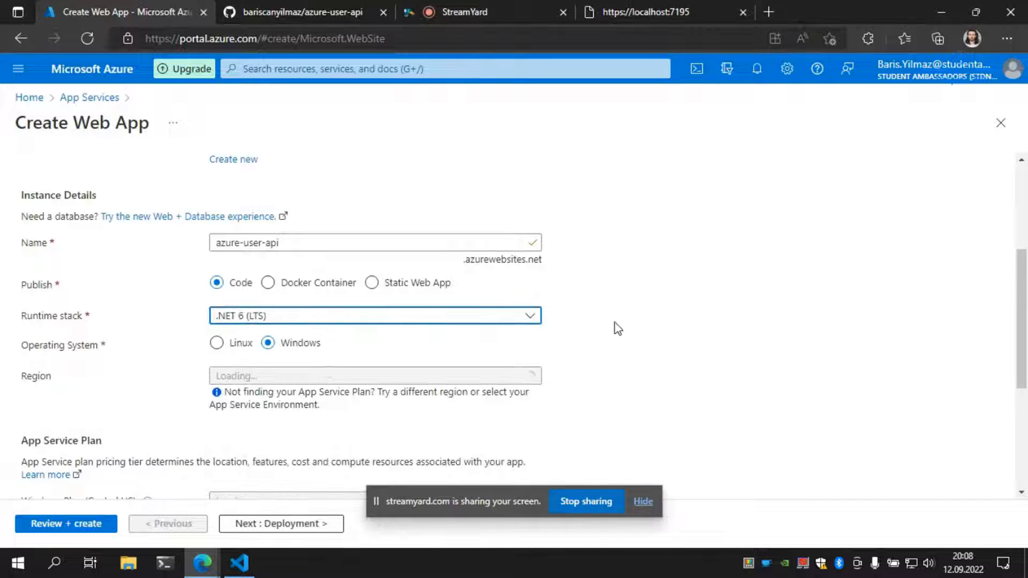
Examine the operating system, region, available Windows plans, SKU and zone redundancy, then recheck the basic settings from the start of the form.
scroll(638, 309, down, 1)
scroll(627, 275, down, 1)
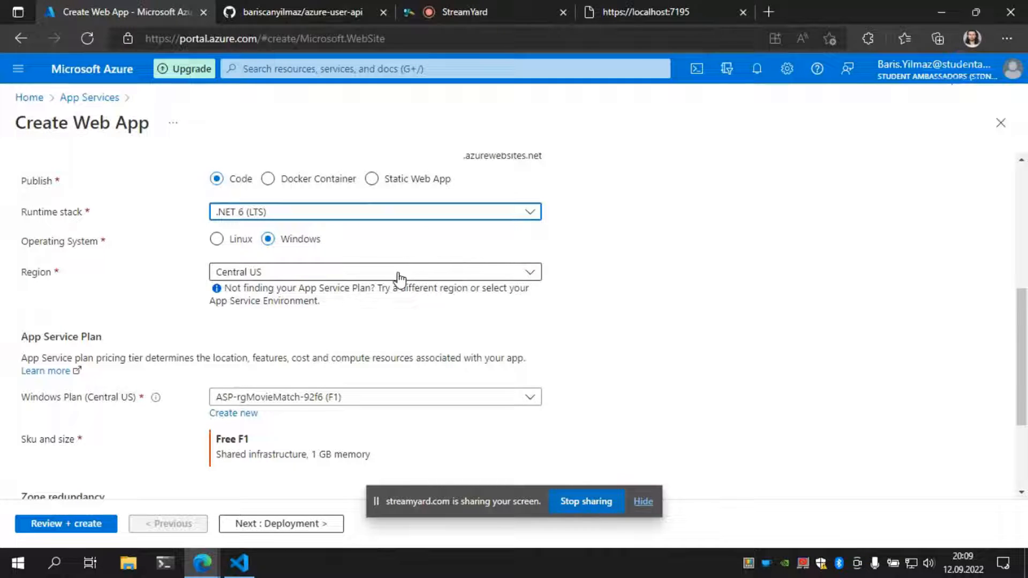
scroll(509, 244, down, 1)
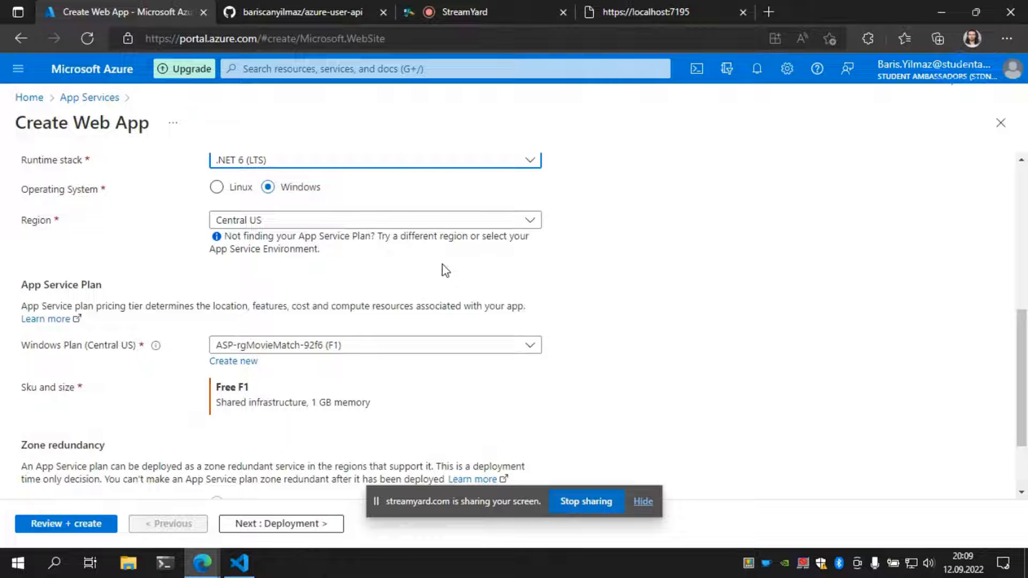
scroll(406, 270, down, 1)
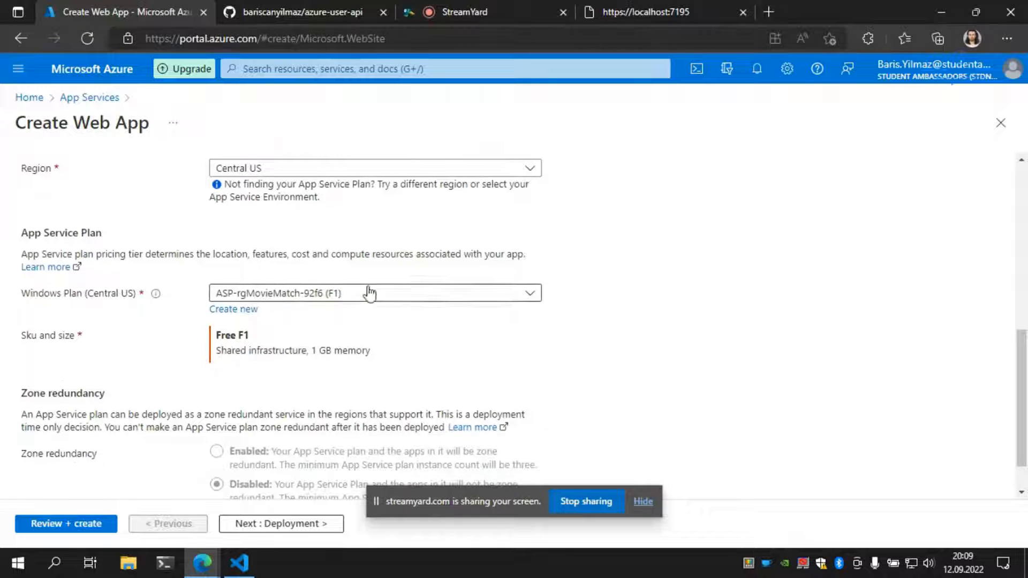
click(364, 295)
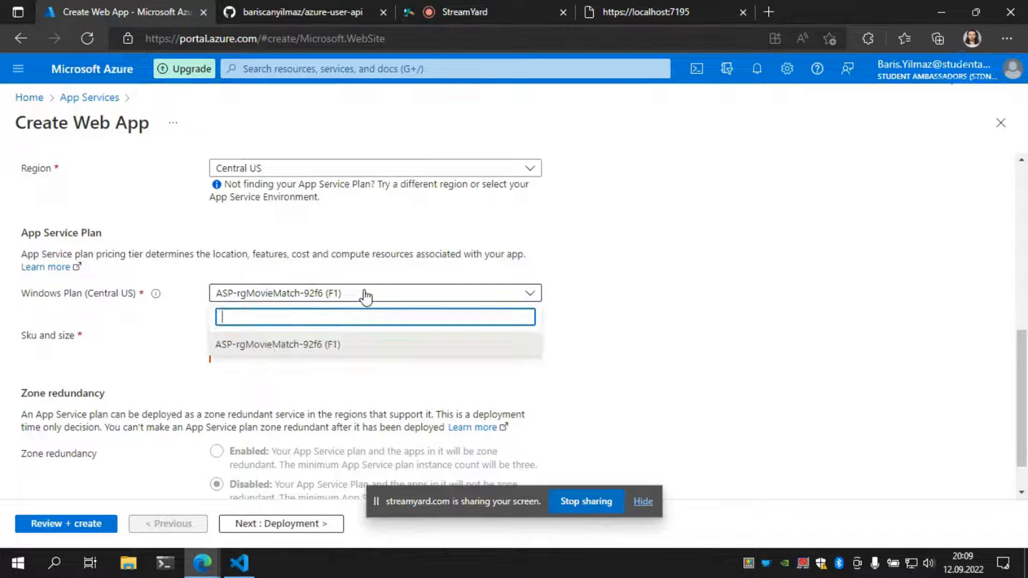
click(363, 295)
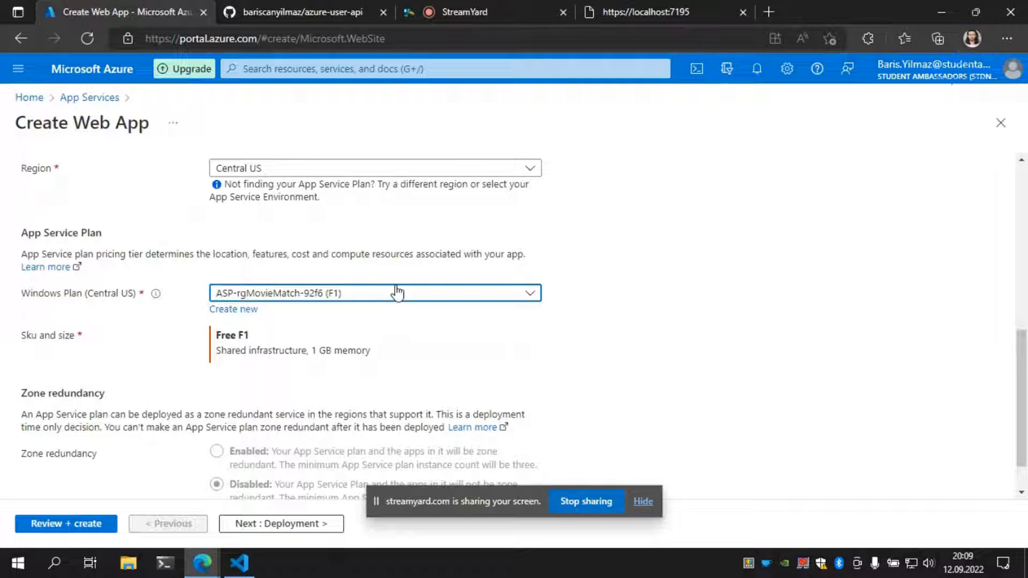
scroll(381, 303, down, 1)
scroll(384, 301, up, 1)
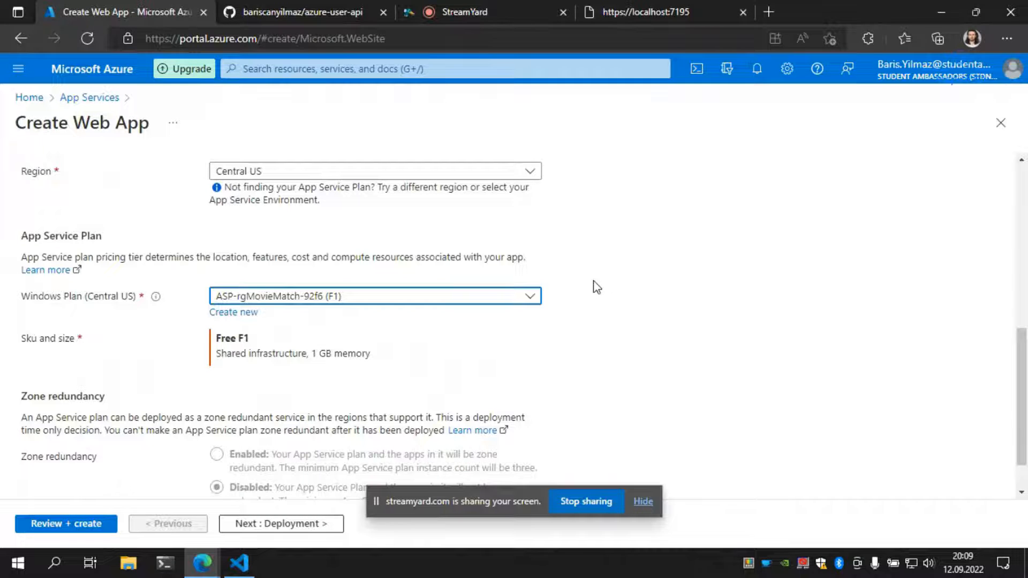
scroll(610, 276, down, 1)
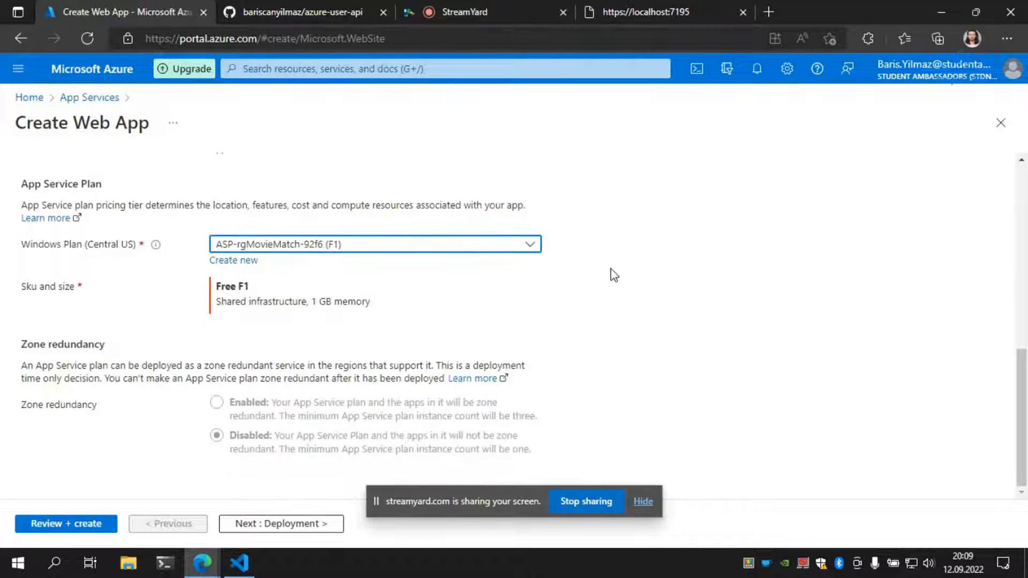
scroll(137, 218, up, 3)
scroll(203, 353, down, 3)
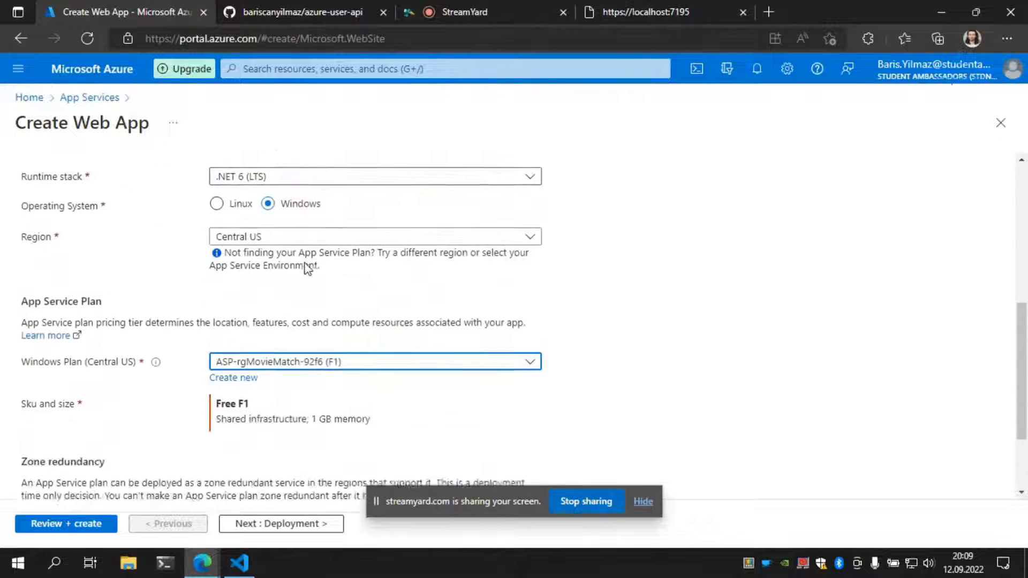
scroll(230, 327, up, 3)
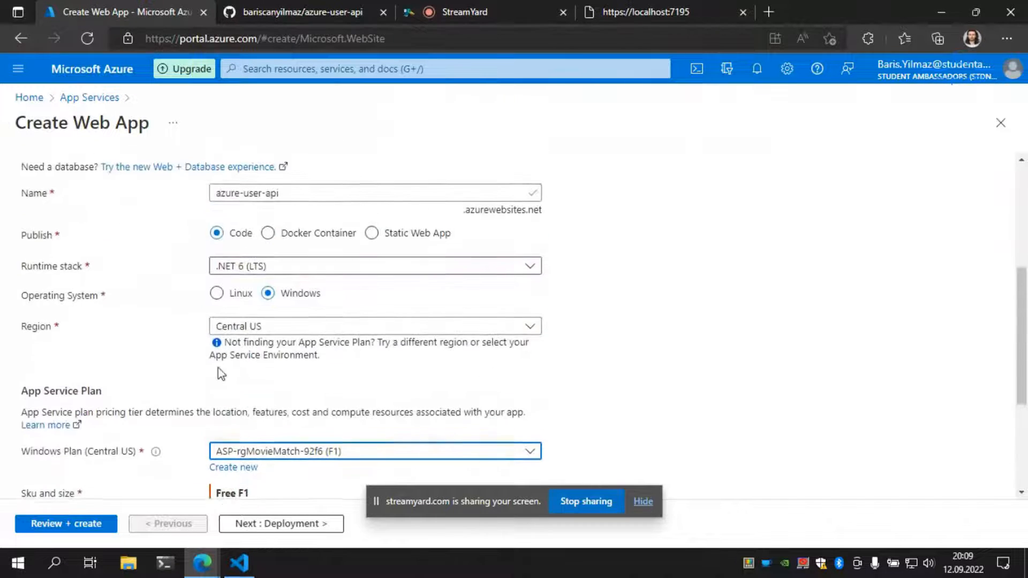
scroll(361, 368, down, 3)
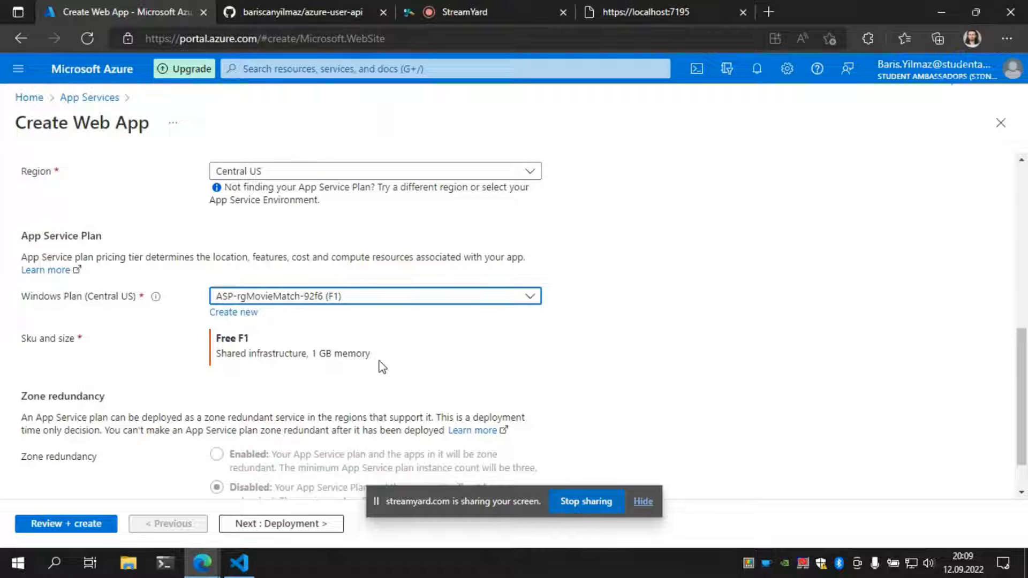
scroll(203, 333, up, 3)
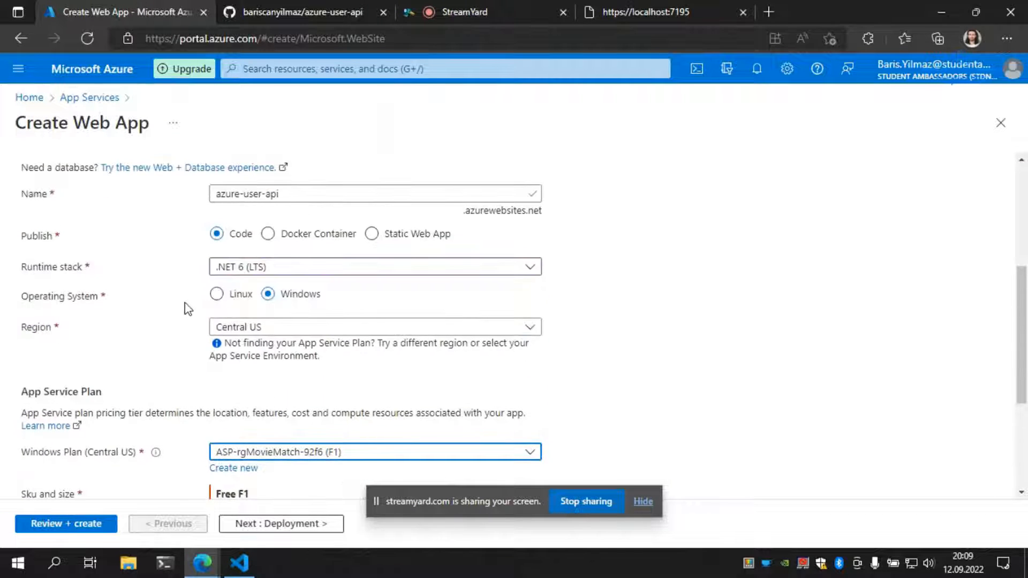
scroll(185, 305, up, 2)
scroll(177, 296, up, 3)
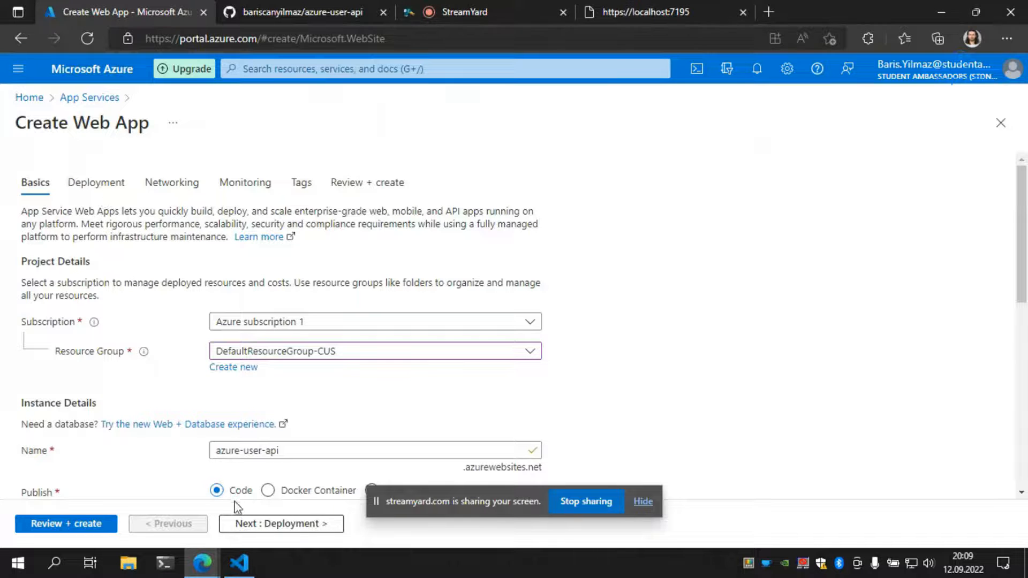
Proceed to the deployment settings, enable continuous deployment with GitHub Actions and choose the connected GitHub account's own organization.
click(248, 525)
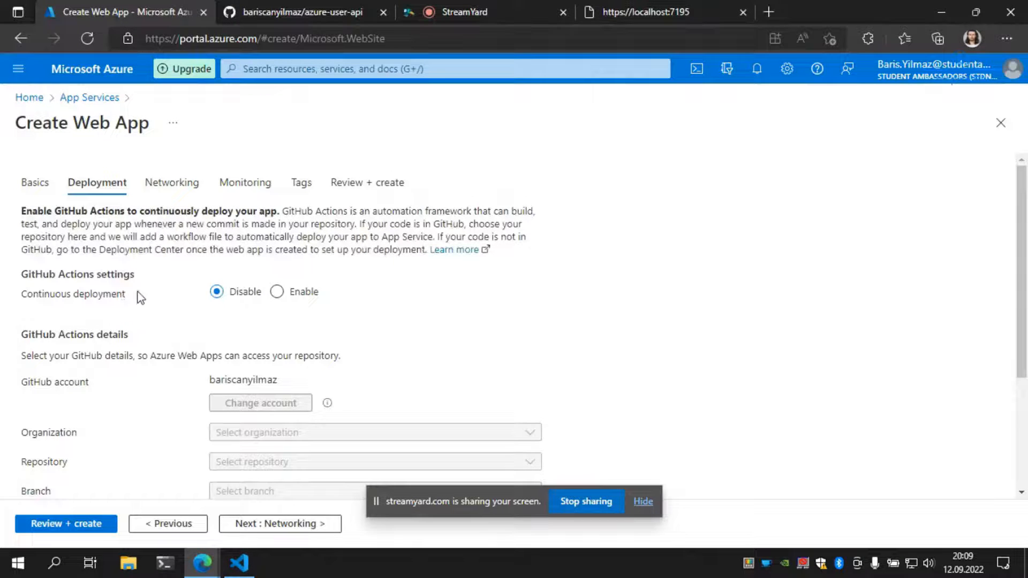
click(277, 292)
scroll(429, 265, down, 1)
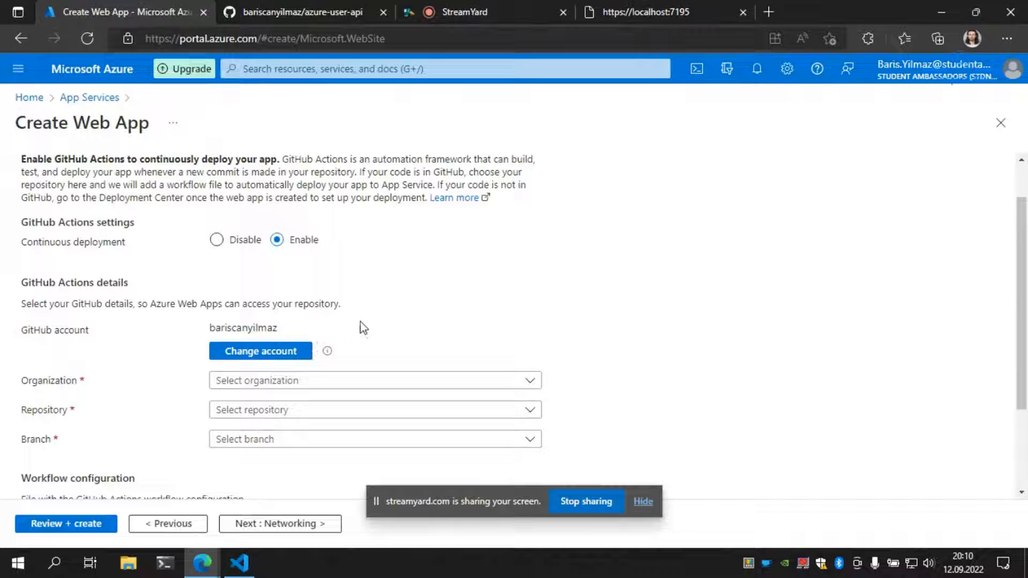
scroll(391, 306, down, 1)
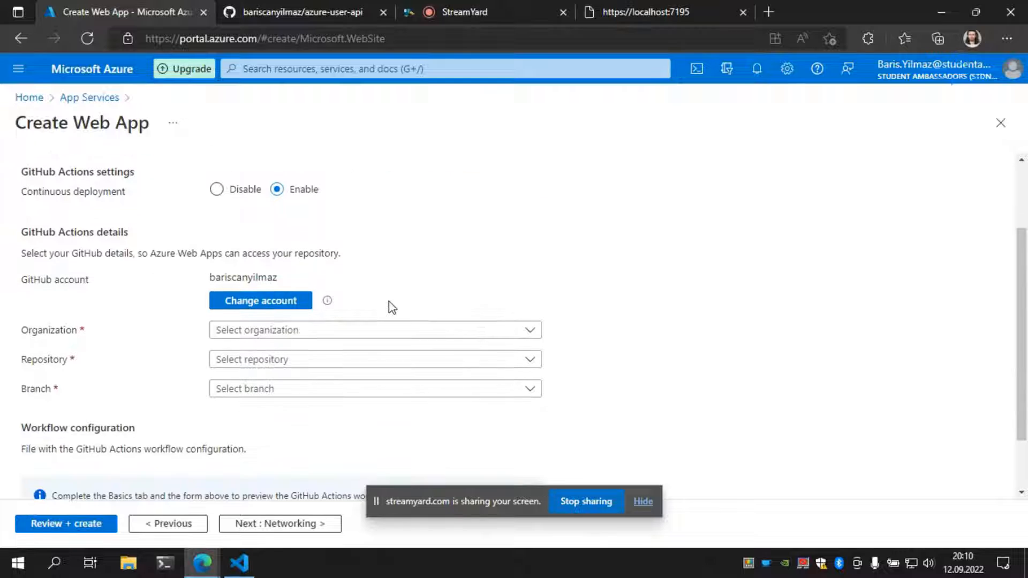
click(349, 333)
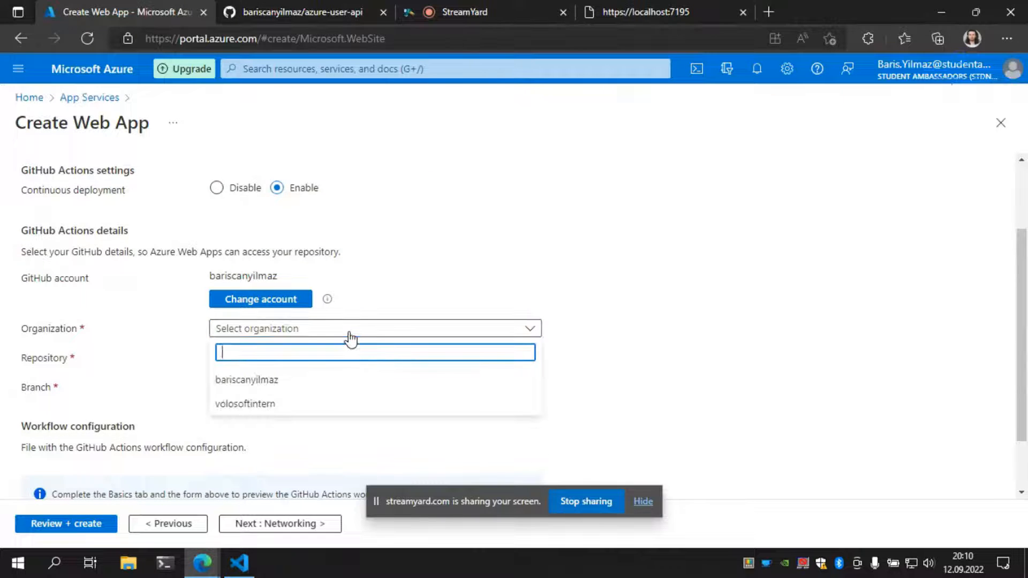
click(296, 389)
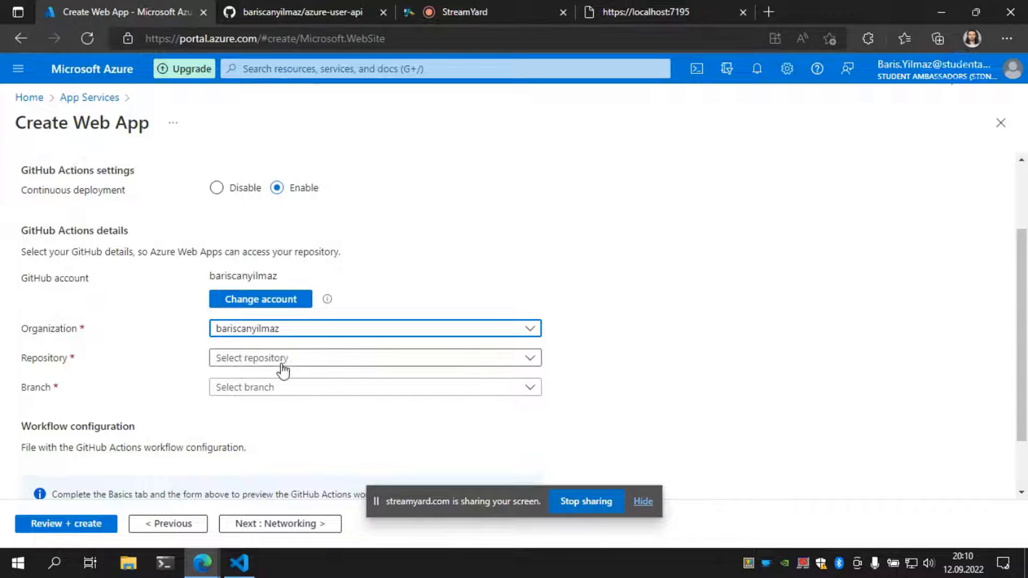
Choose the azure-user-api repository as the deployment source with its main branch.
click(282, 364)
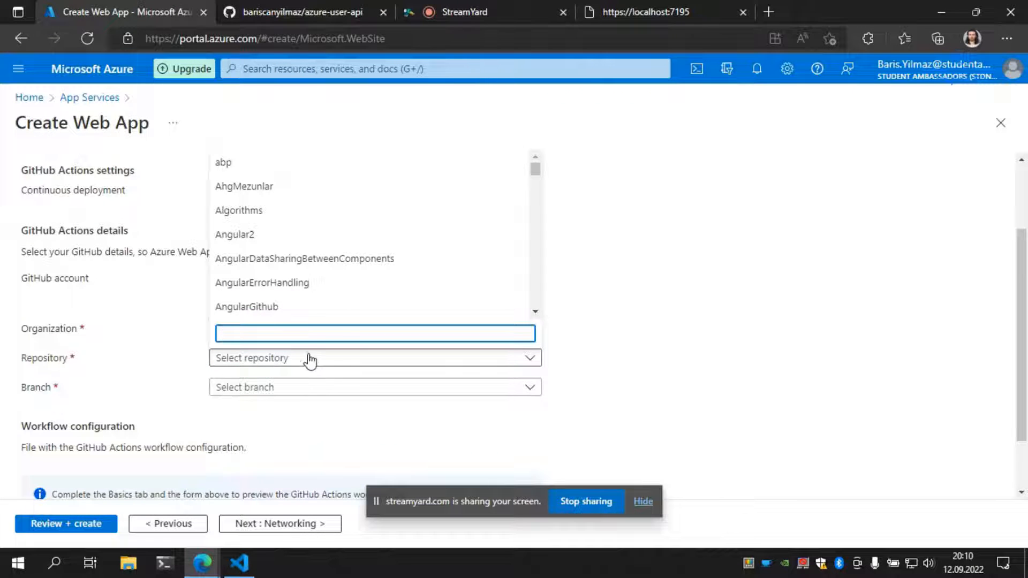
text(azure)
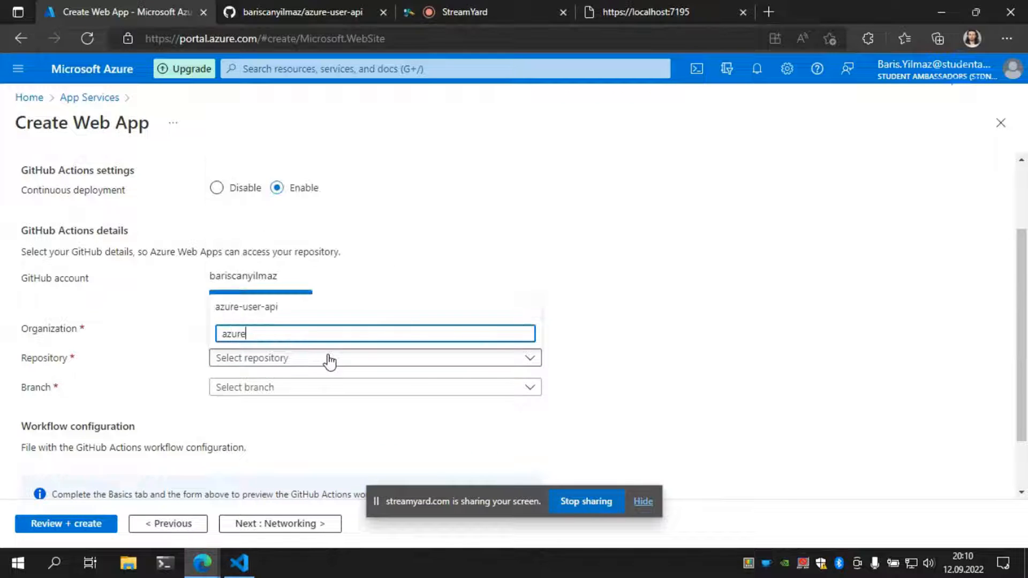
click(256, 311)
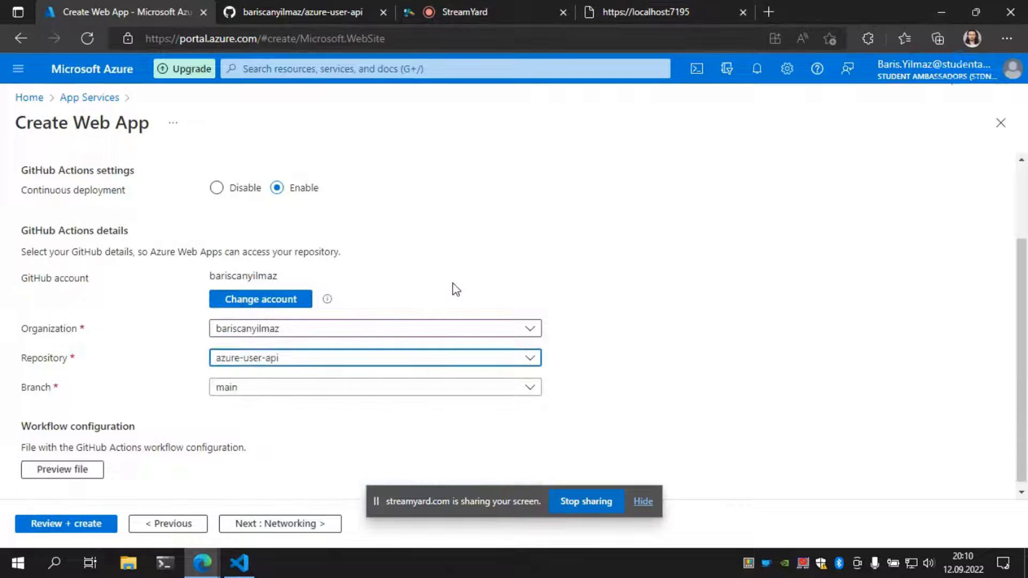
scroll(508, 230, down, 1)
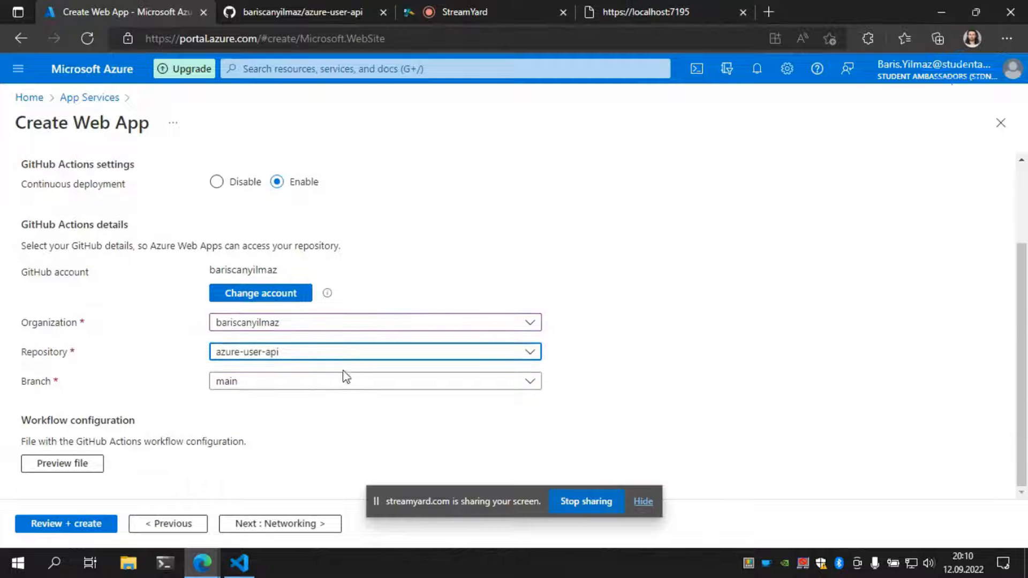
click(331, 387)
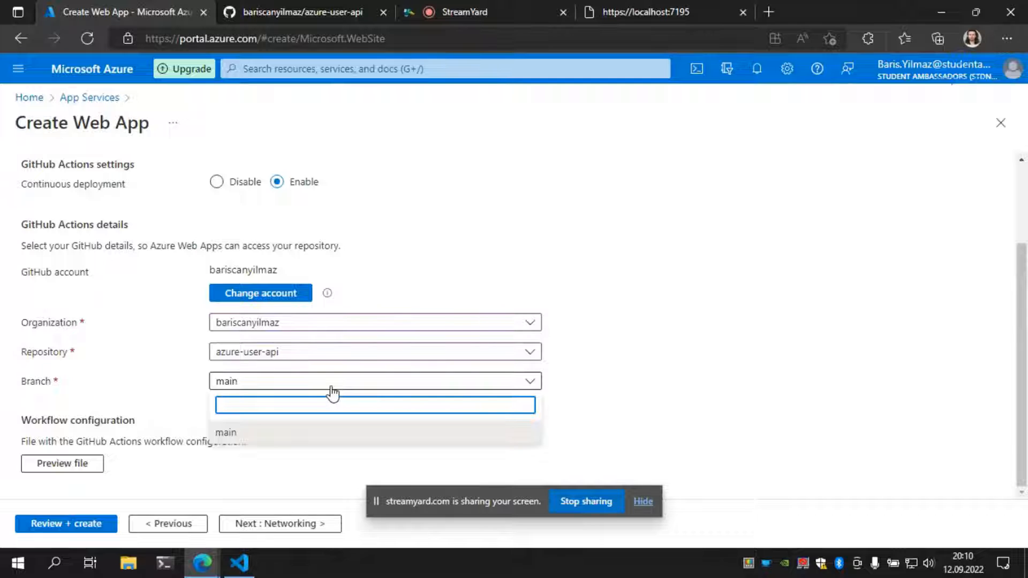
click(331, 392)
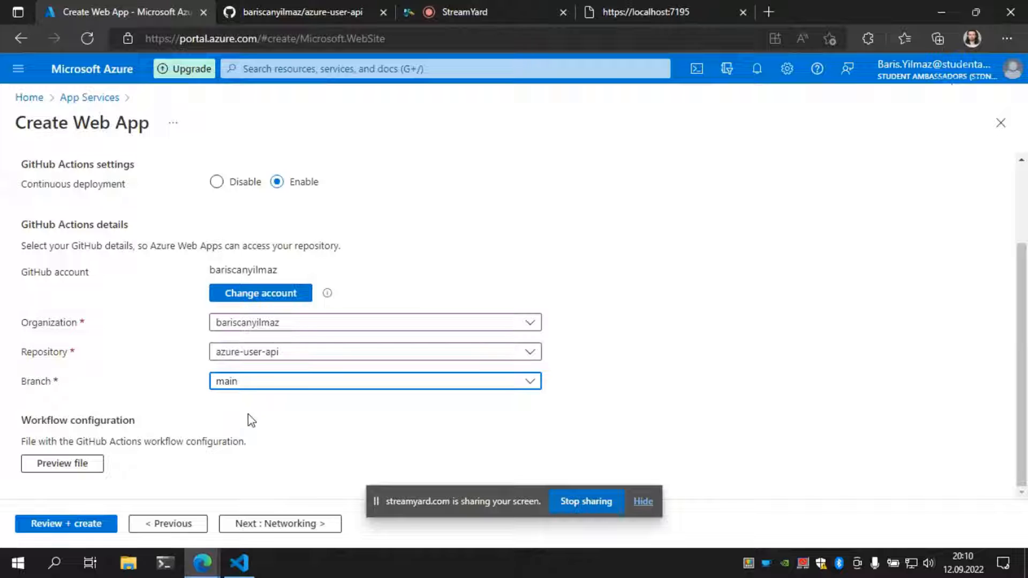
Preview the GitHub Actions workflow file and highlight its trigger block from "on:" to "workflow_dispatch:".
click(79, 468)
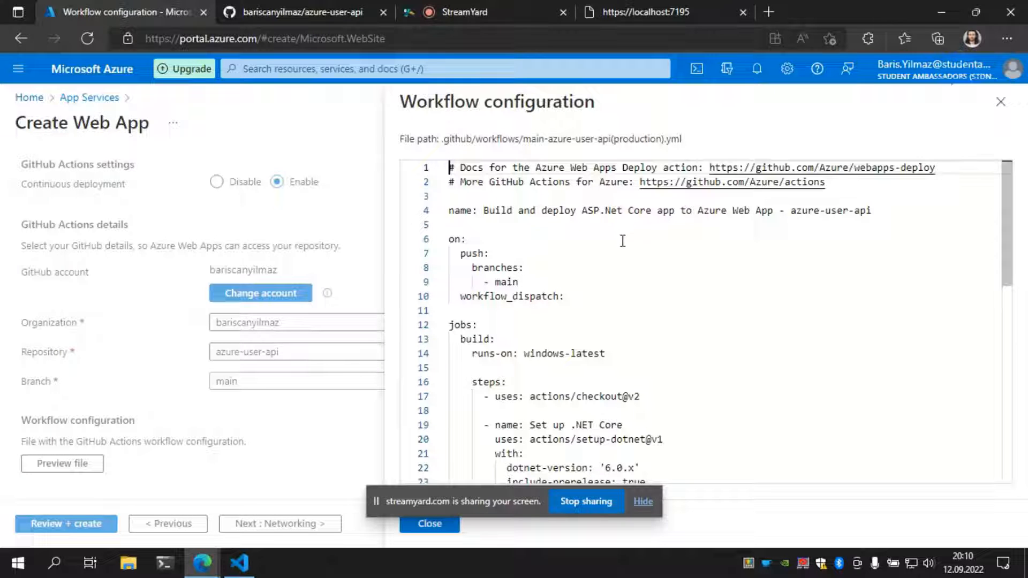
scroll(592, 231, down, 1)
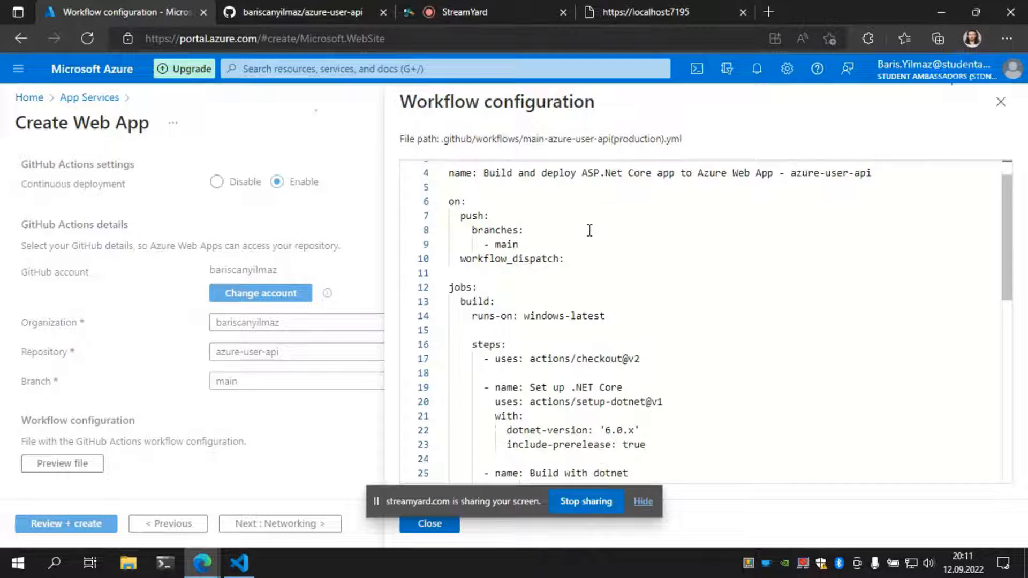
scroll(573, 244, up, 1)
drag(450, 239, 565, 302)
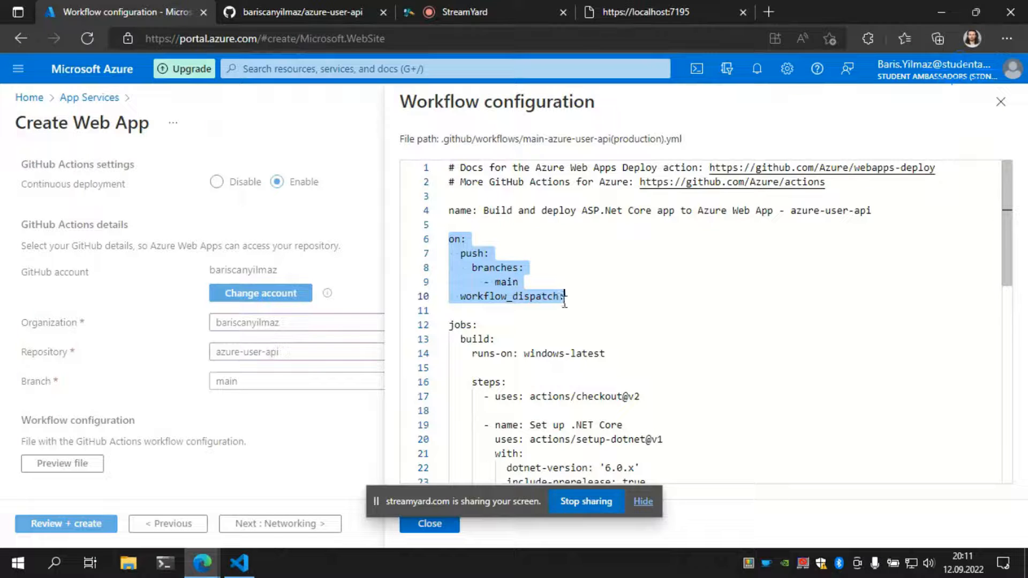
Examine the workflow's triggers by highlighting "push", its main branch and the "workflow_dispatch:" line.
click(460, 253)
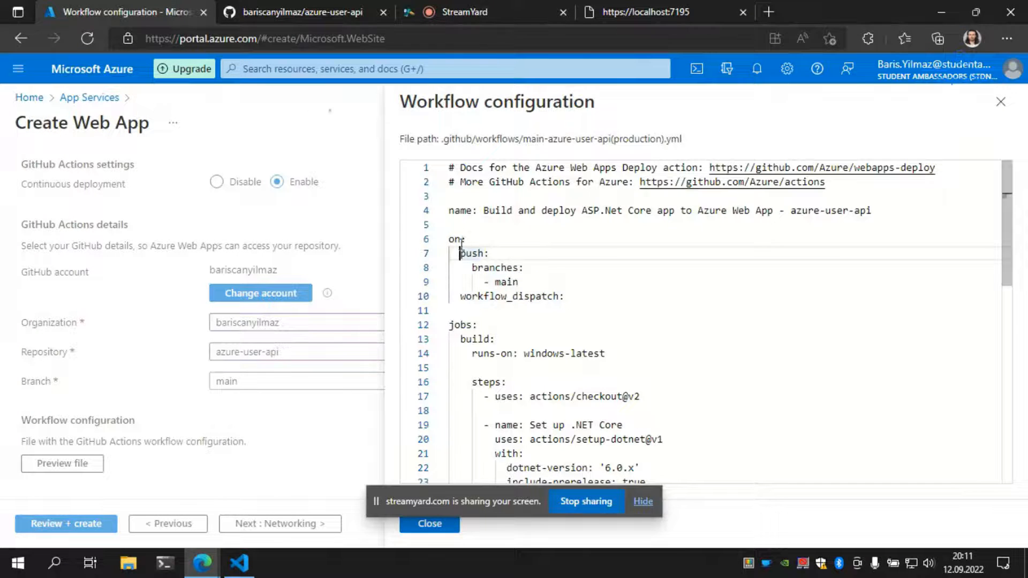
triple_click(472, 254)
double_click(477, 254)
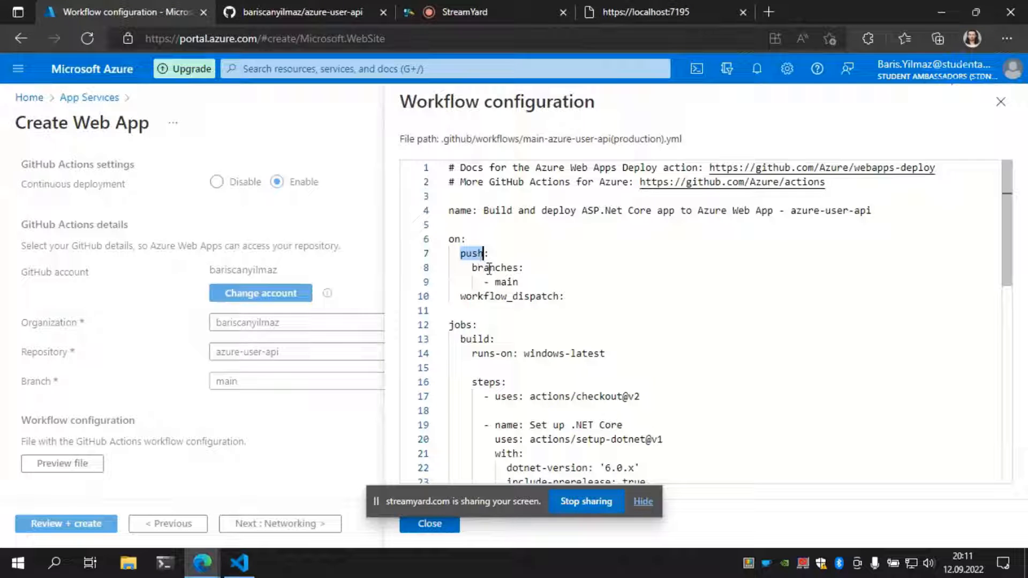
click(513, 283)
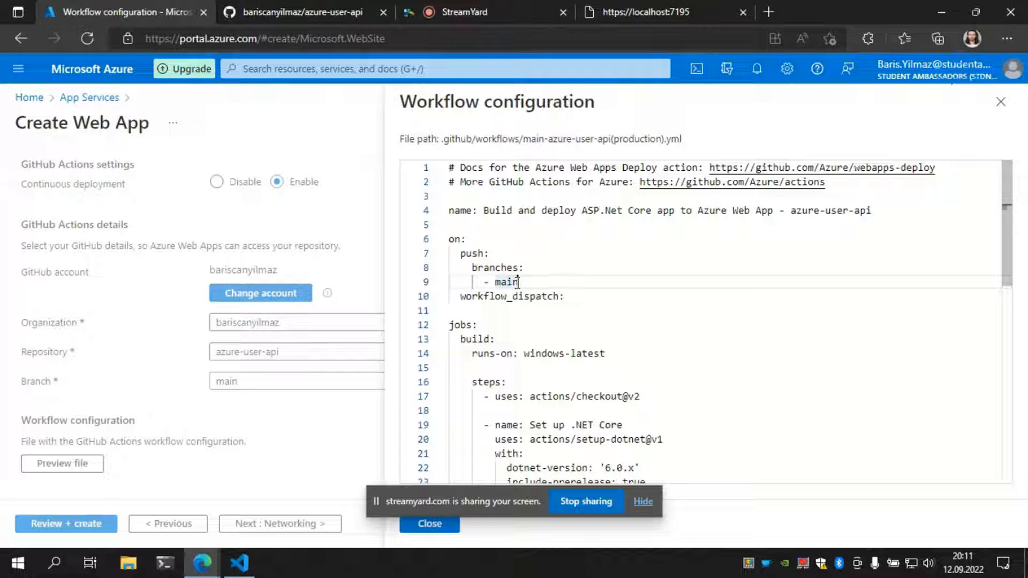
drag(461, 299, 566, 299)
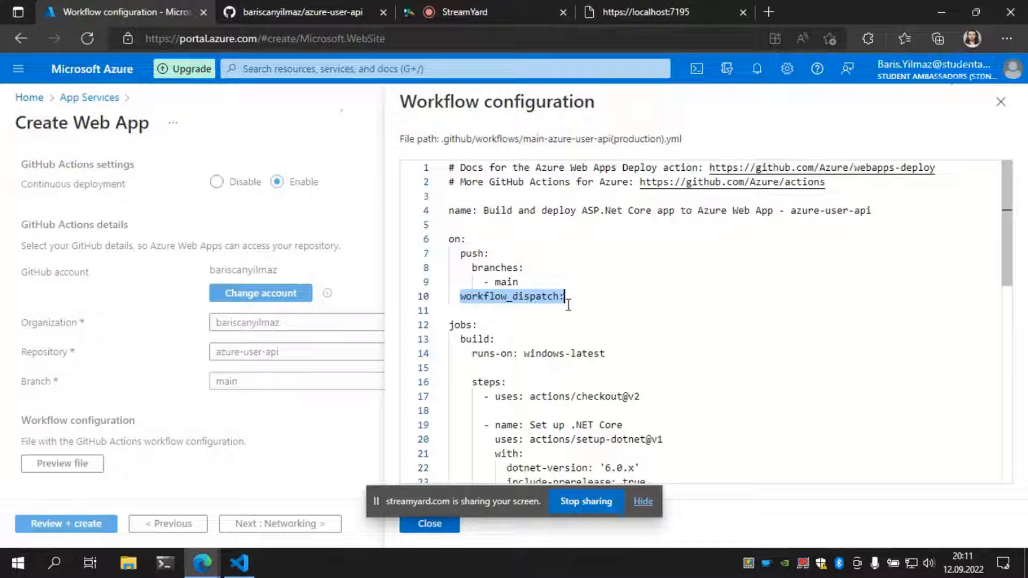
Examine the workflow's jobs section, highlighting "jobs" and locating its build and deploy jobs.
scroll(600, 287, down, 2)
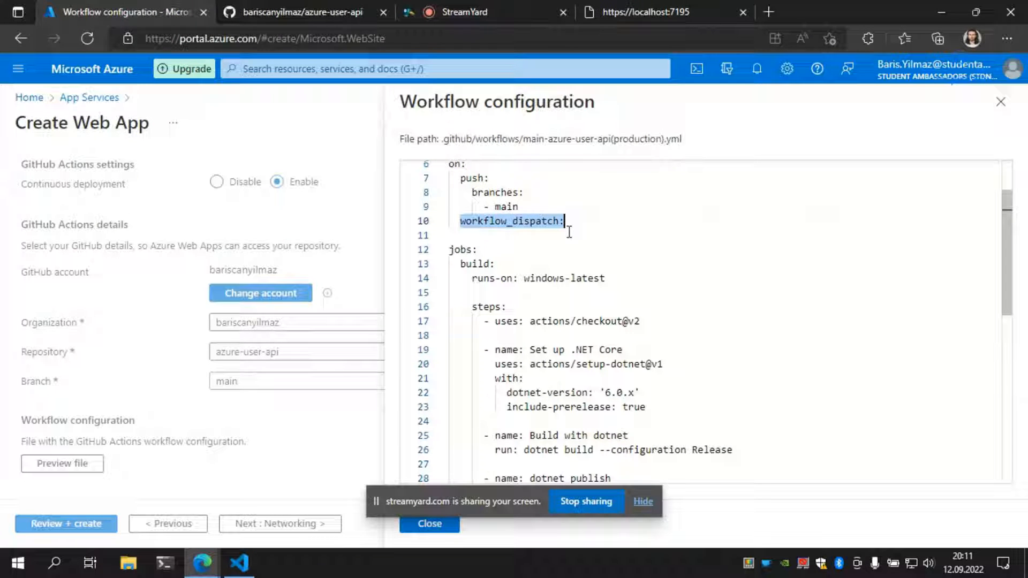
double_click(465, 249)
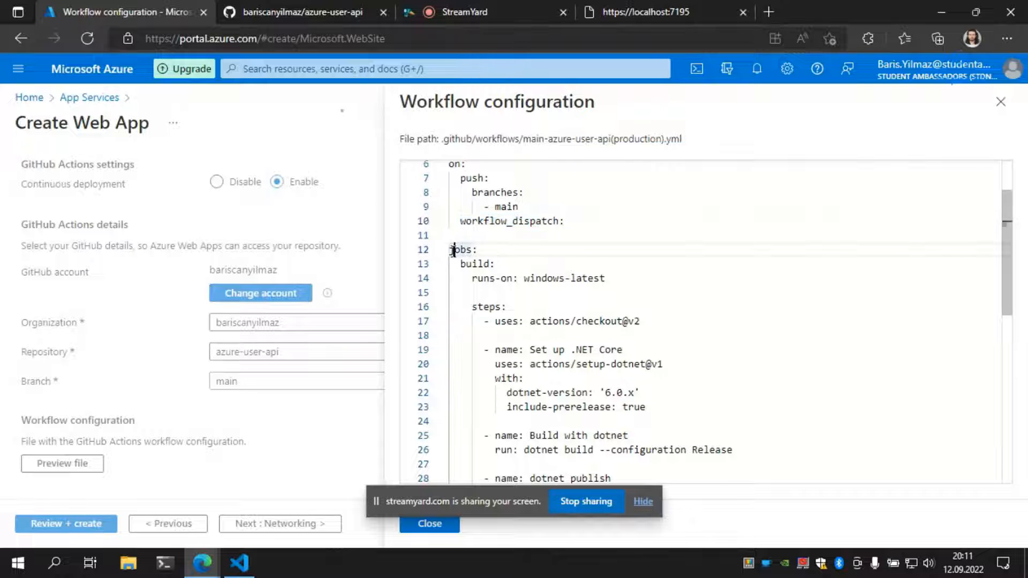
scroll(519, 243, down, 6)
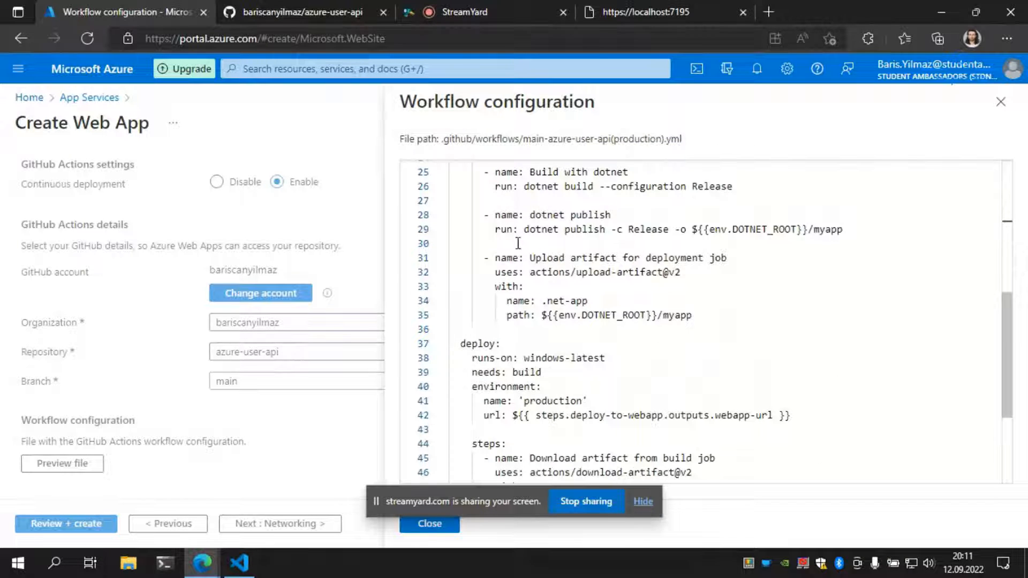
scroll(518, 243, up, 6)
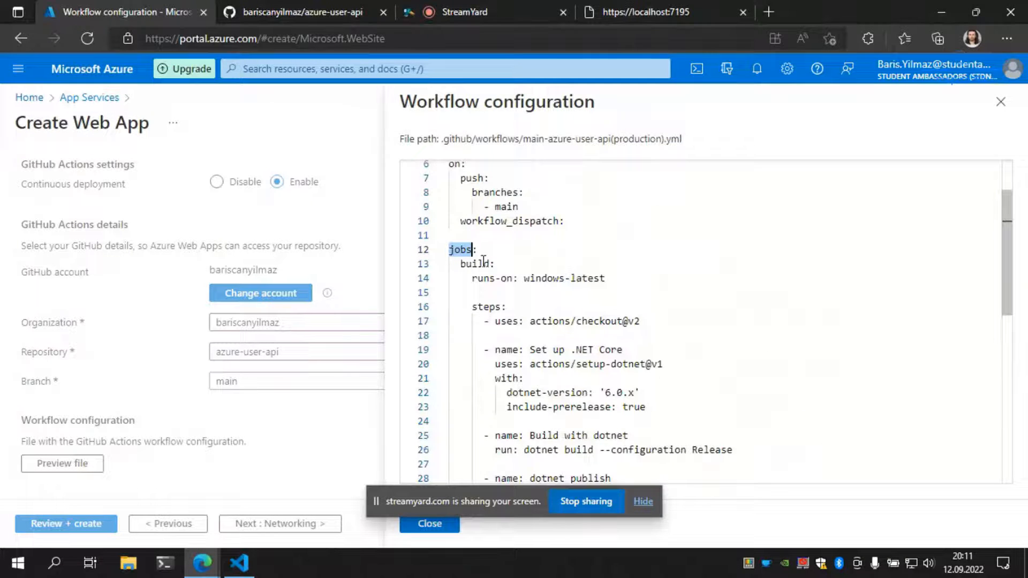
double_click(479, 263)
click(477, 264)
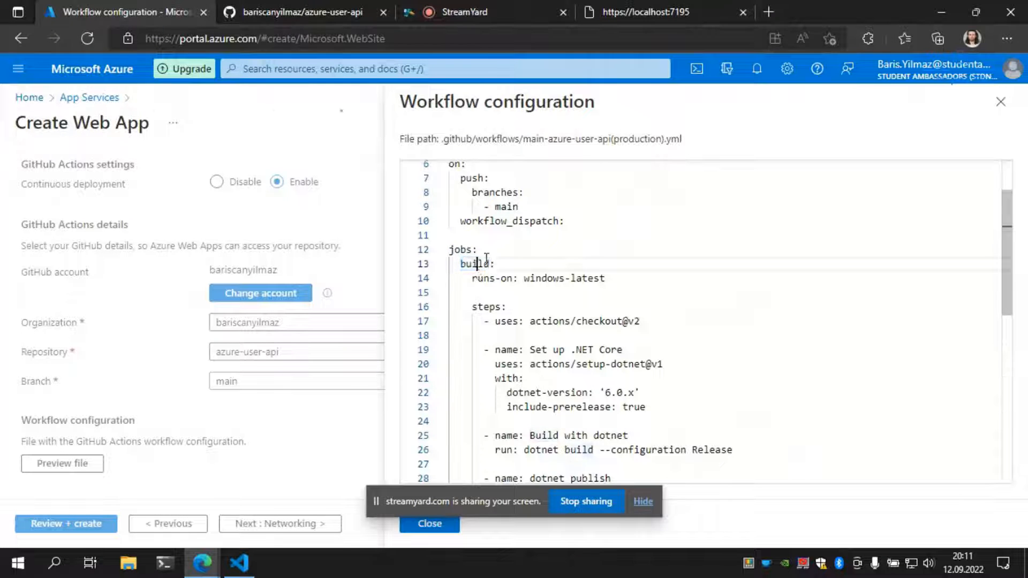
scroll(487, 259, down, 6)
double_click(472, 347)
scroll(492, 343, up, 4)
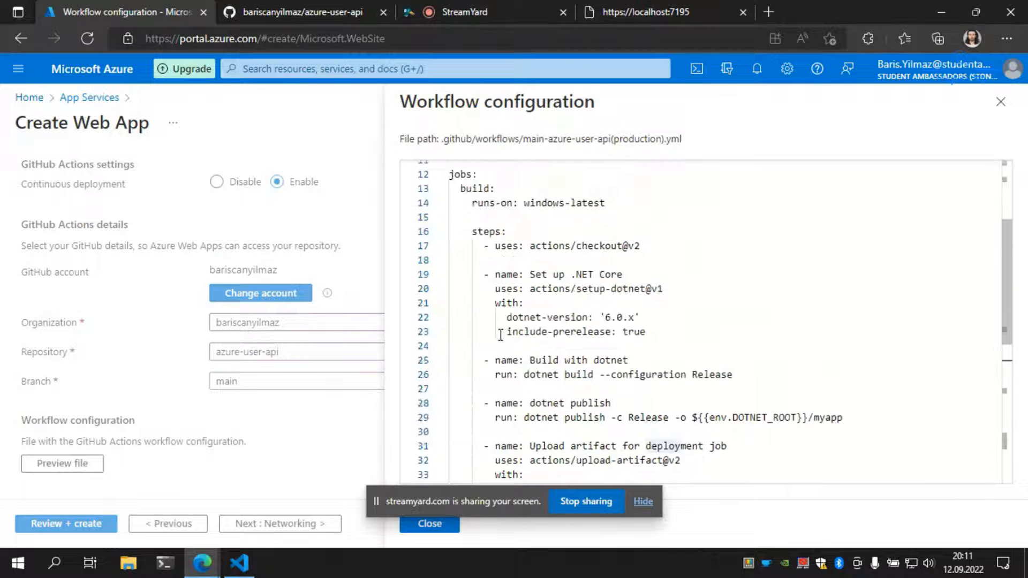
scroll(487, 269, up, 2)
click(476, 264)
scroll(561, 281, down, 1)
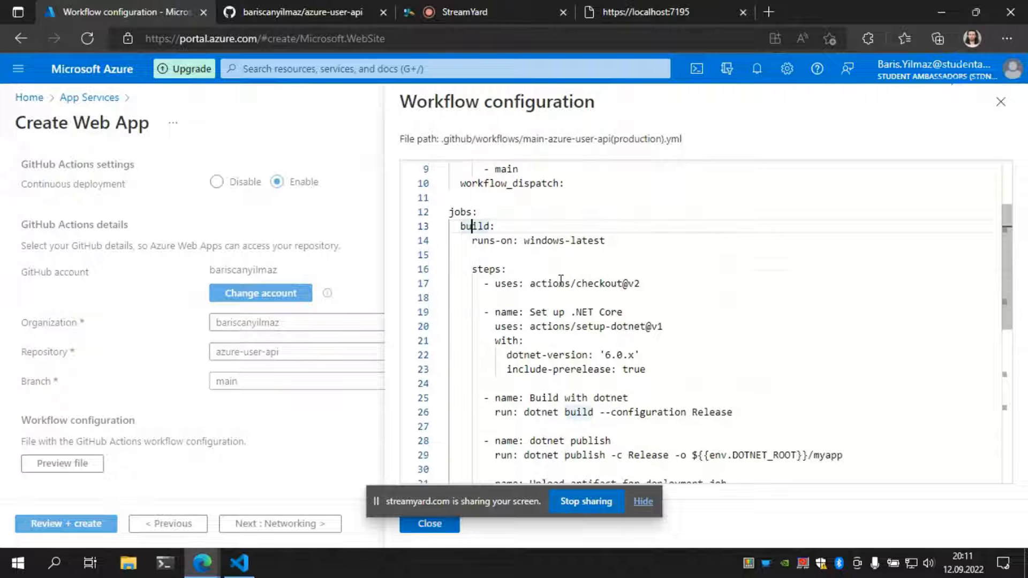
Review the build job's runner and .NET Core setup, highlighting "runs-on: windows-latest" and the dotnet-version '6.0.x' setting.
drag(472, 241, 589, 242)
scroll(575, 257, down, 1)
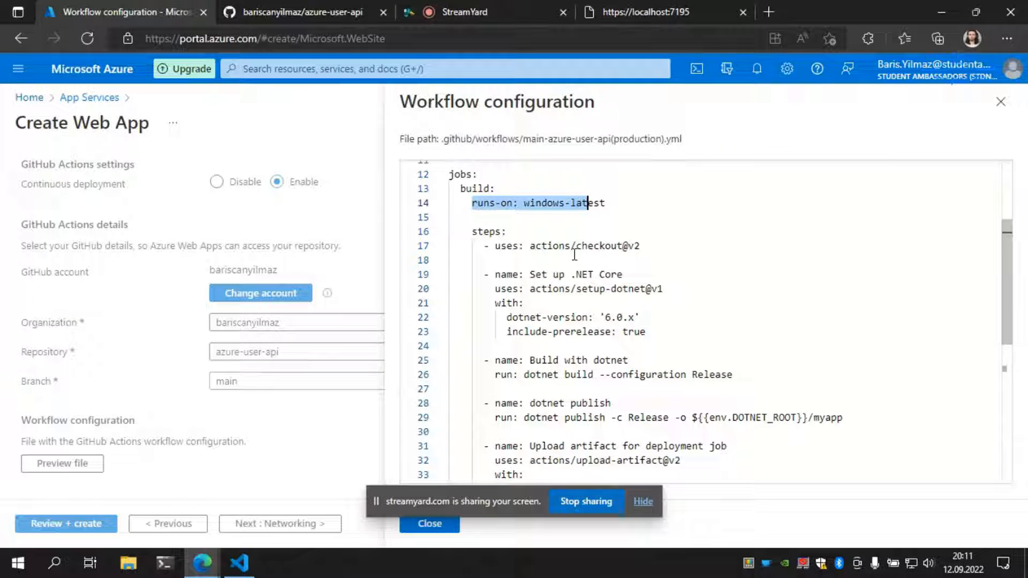
scroll(574, 255, down, 1)
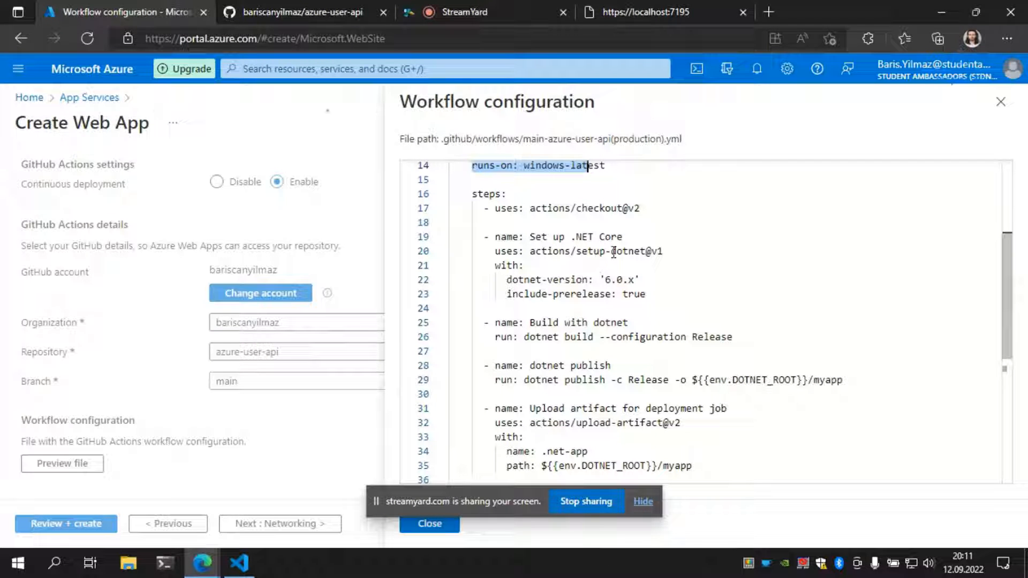
drag(495, 265, 639, 292)
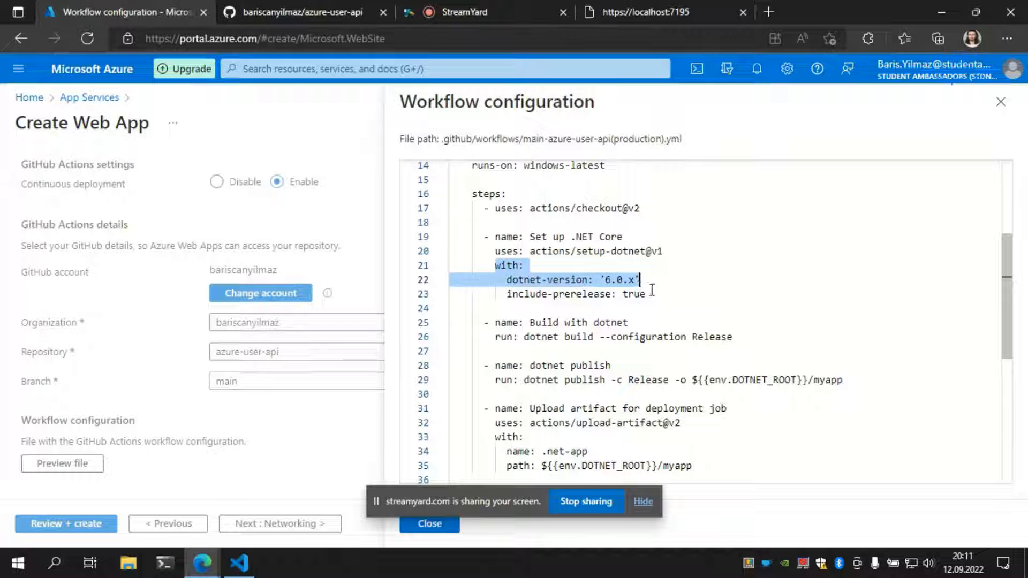
click(651, 292)
scroll(638, 294, down, 1)
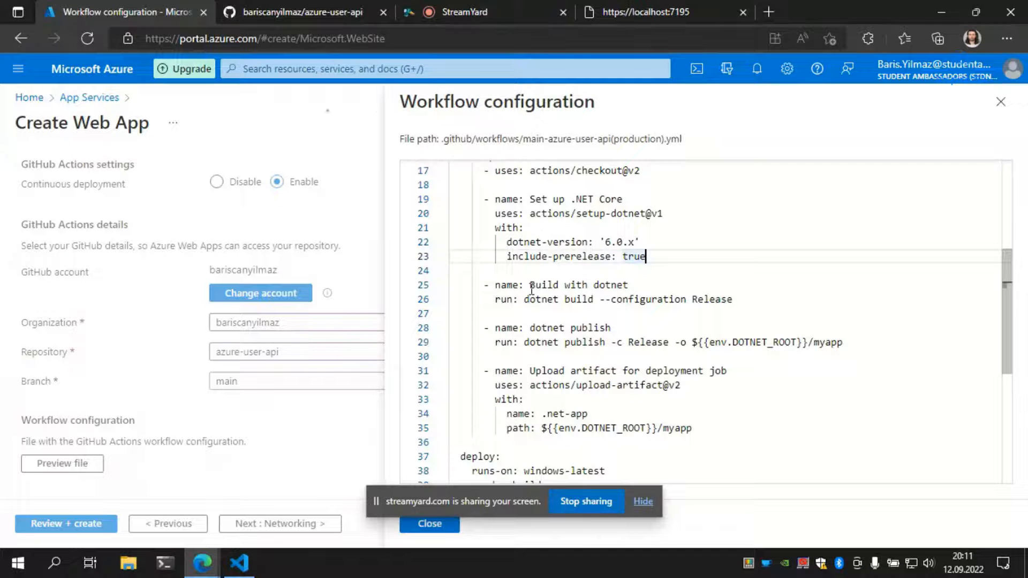
Review the build and publish commands, highlighting "dotnet build" and the output path "${{env.DOTNET_ROOT}}/myapp".
drag(526, 305, 589, 304)
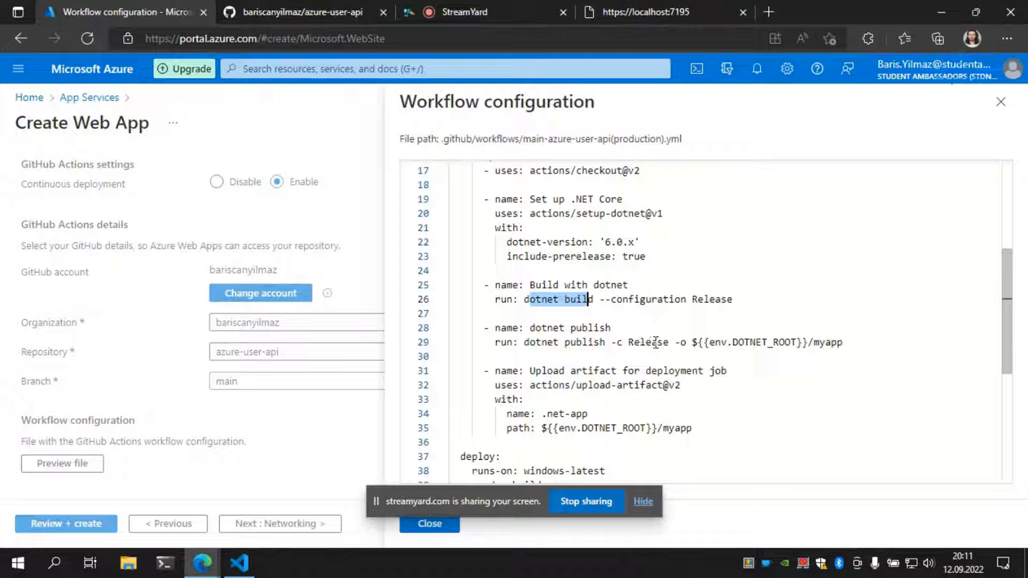
drag(687, 342, 850, 351)
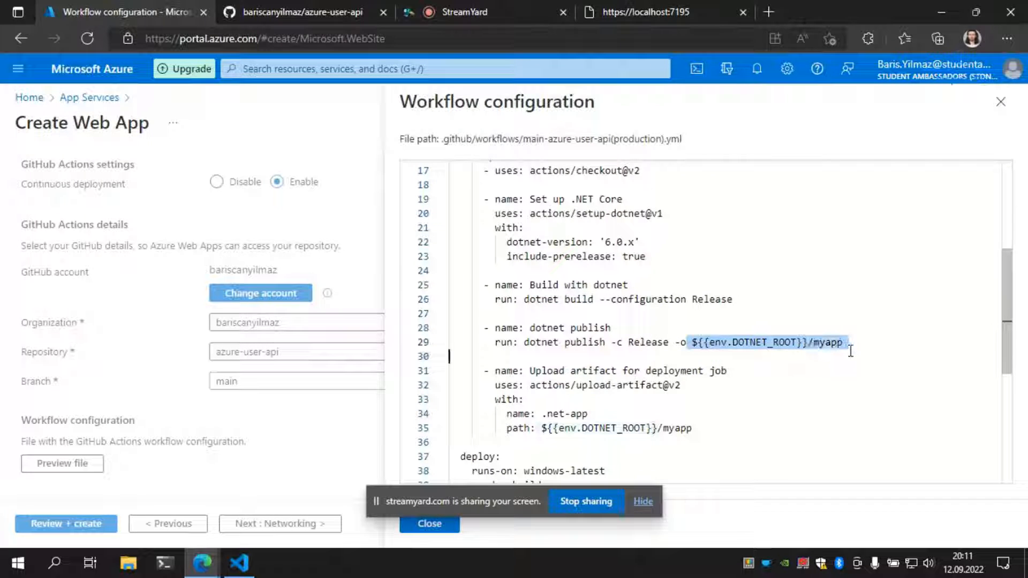
click(780, 328)
scroll(738, 297, down, 1)
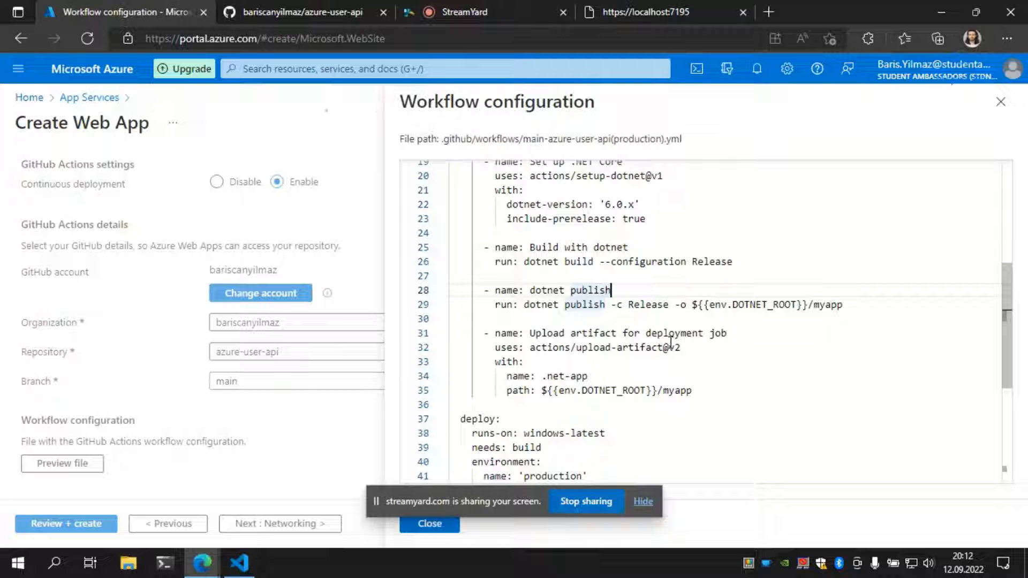
Examine the artifact upload settings in the build job, highlighting the .net-app name and the path line.
scroll(671, 322, down, 1)
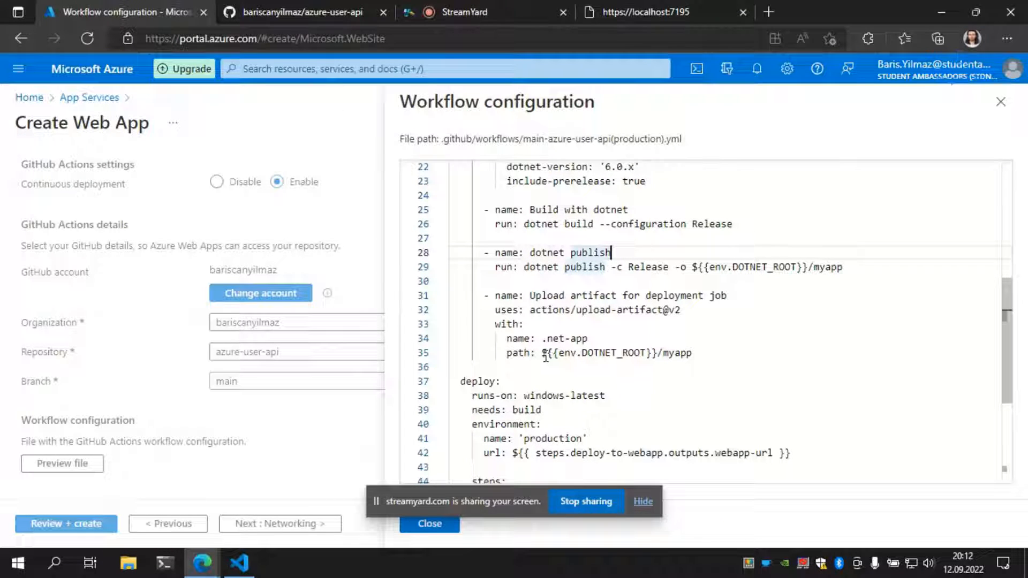
drag(489, 325, 546, 353)
click(582, 341)
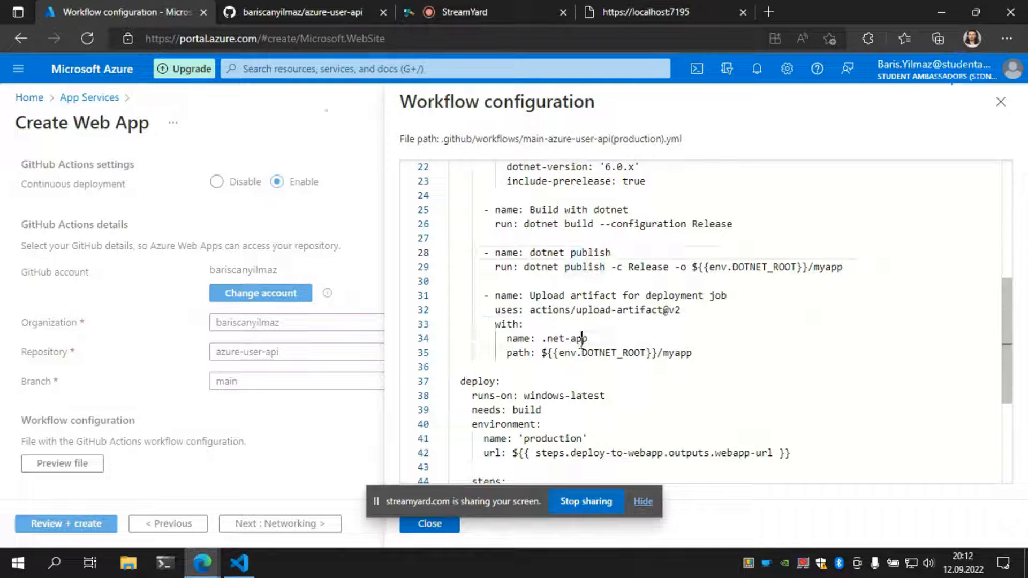
double_click(582, 338)
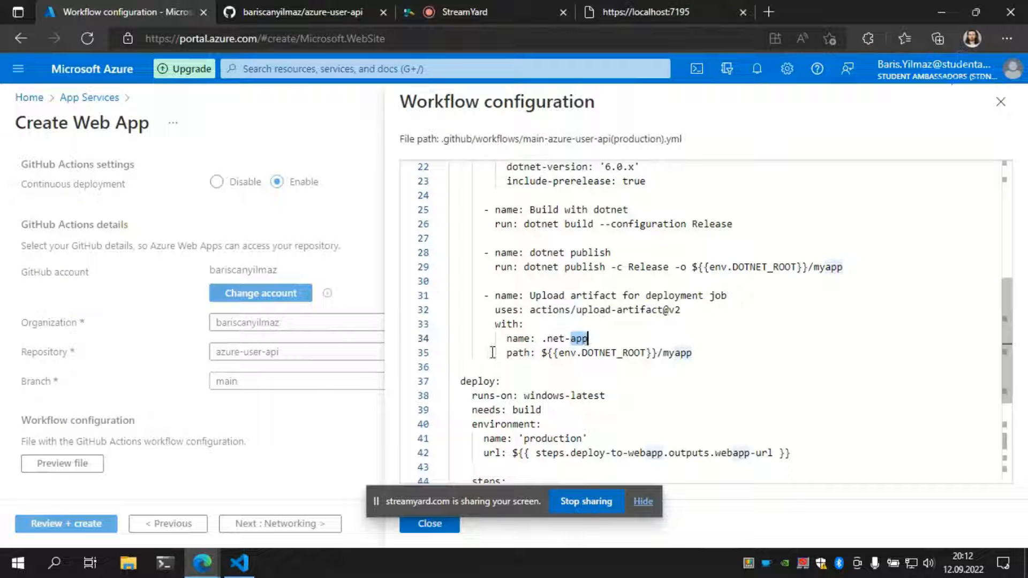
drag(507, 353, 694, 354)
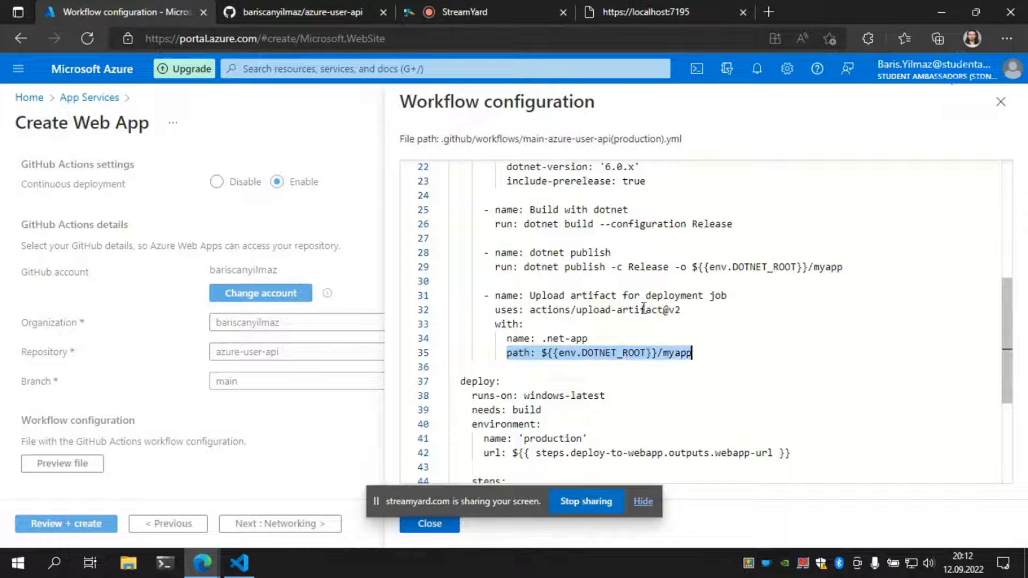
Examine the deploy job, highlighting its "deploy" key and its "needs: build" dependency.
scroll(644, 308, down, 2)
scroll(647, 270, down, 1)
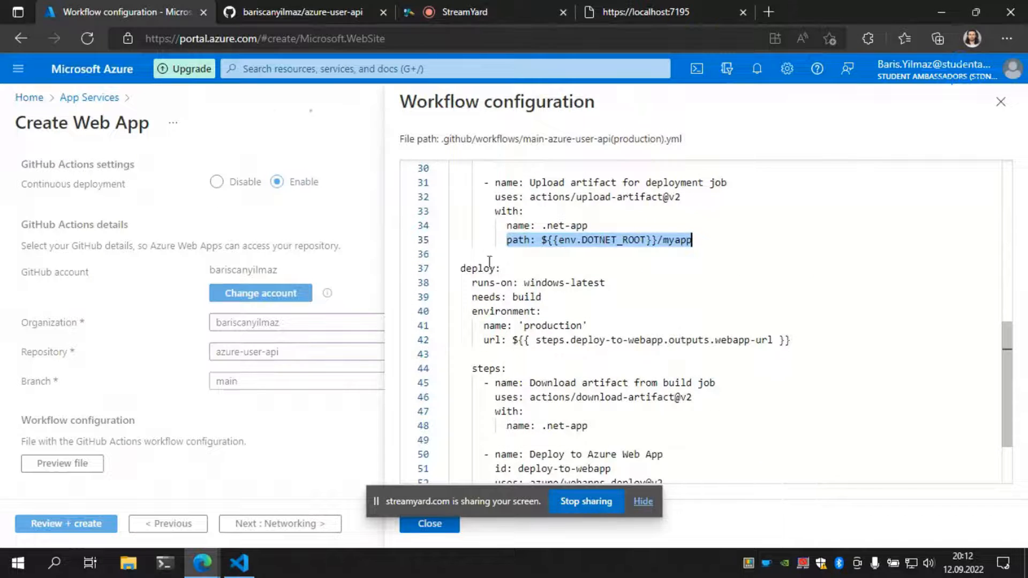
scroll(489, 263, up, 2)
click(480, 343)
double_click(480, 343)
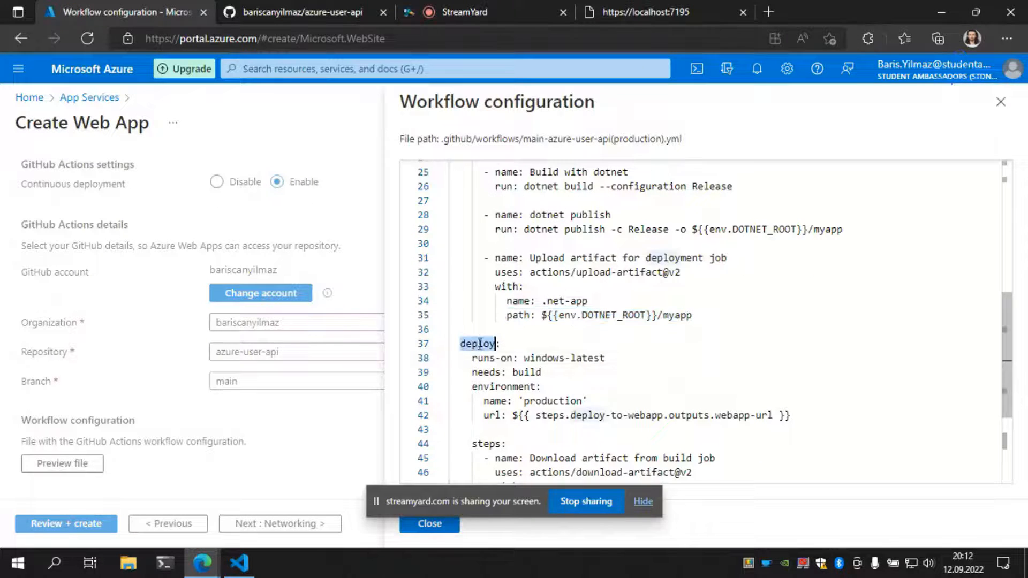
scroll(520, 320, down, 1)
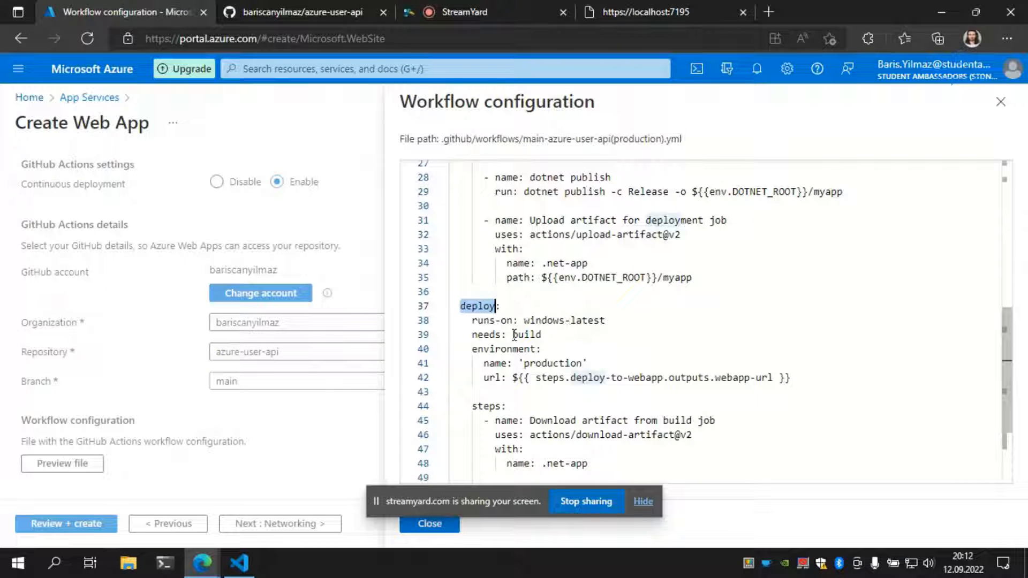
drag(465, 336, 542, 337)
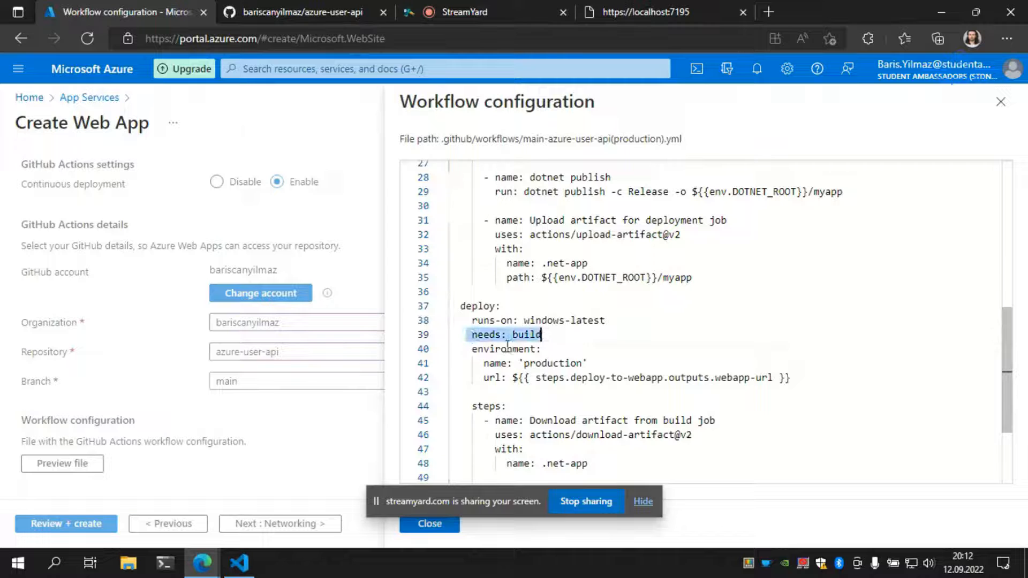
drag(471, 334, 501, 336)
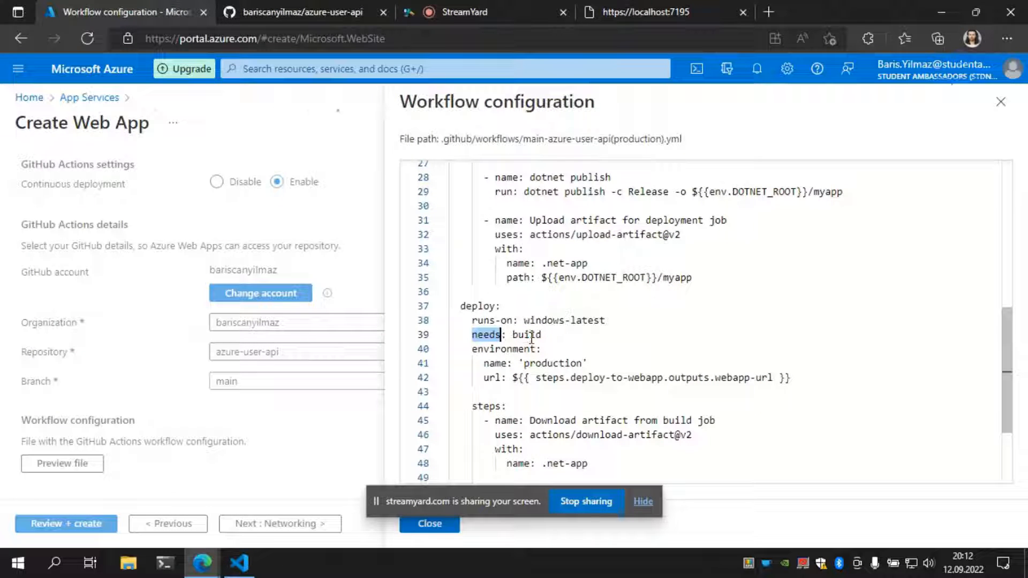
double_click(534, 338)
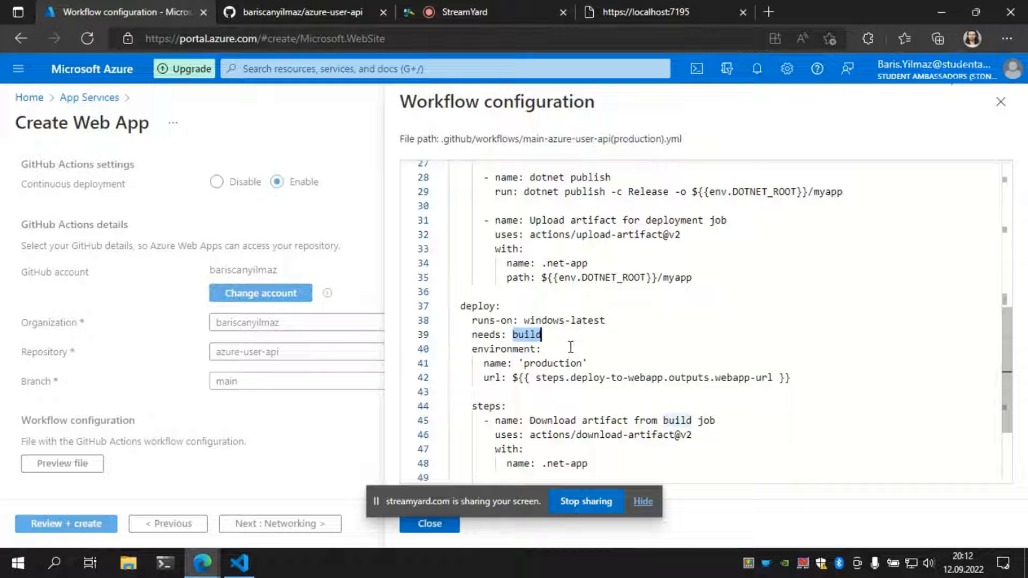
Highlight "build" in the deploy job's dependency and compare it with the build job's steps above.
click(535, 335)
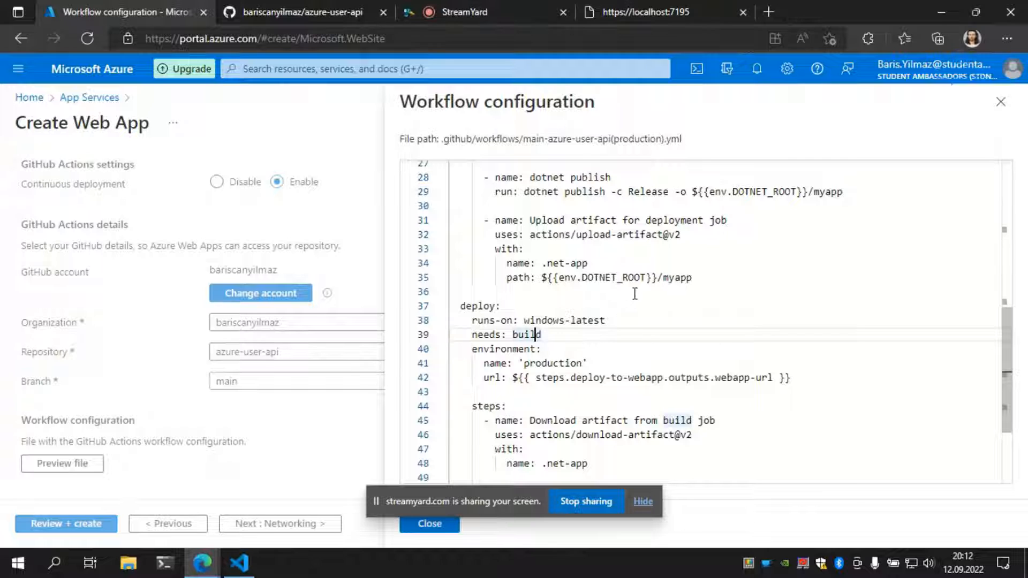
double_click(535, 335)
scroll(573, 316, up, 2)
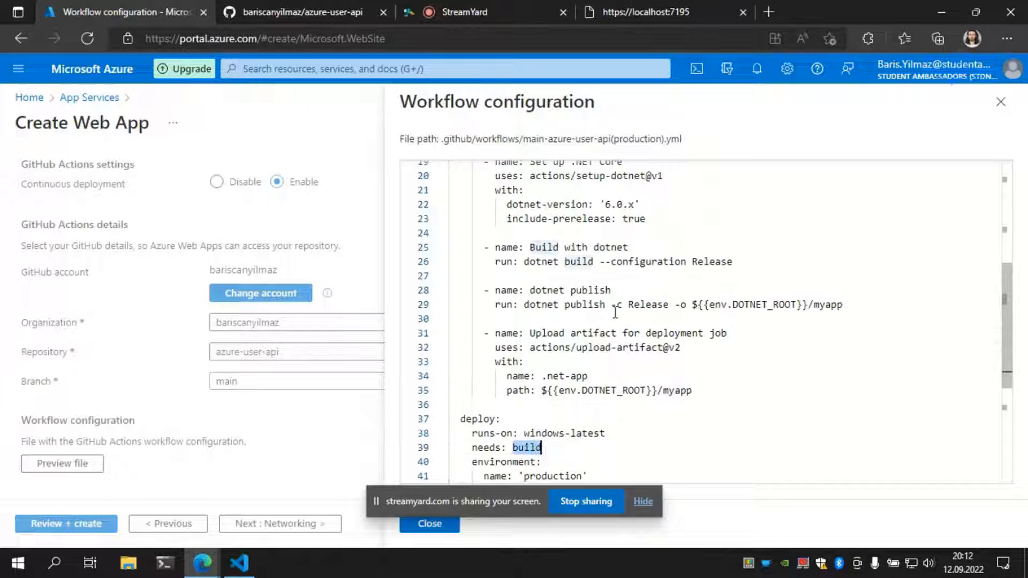
scroll(570, 271, down, 2)
scroll(570, 270, down, 3)
scroll(570, 270, up, 4)
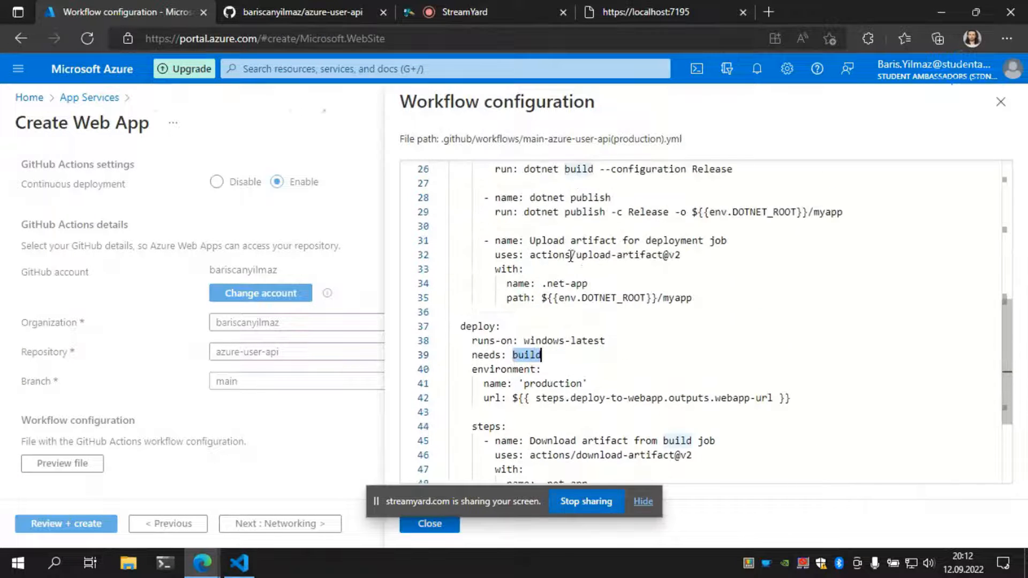
Review the deploy job's 'production' environment, the .net-app artifact download and the "Deploy to Azure Web App" step.
scroll(605, 274, down, 3)
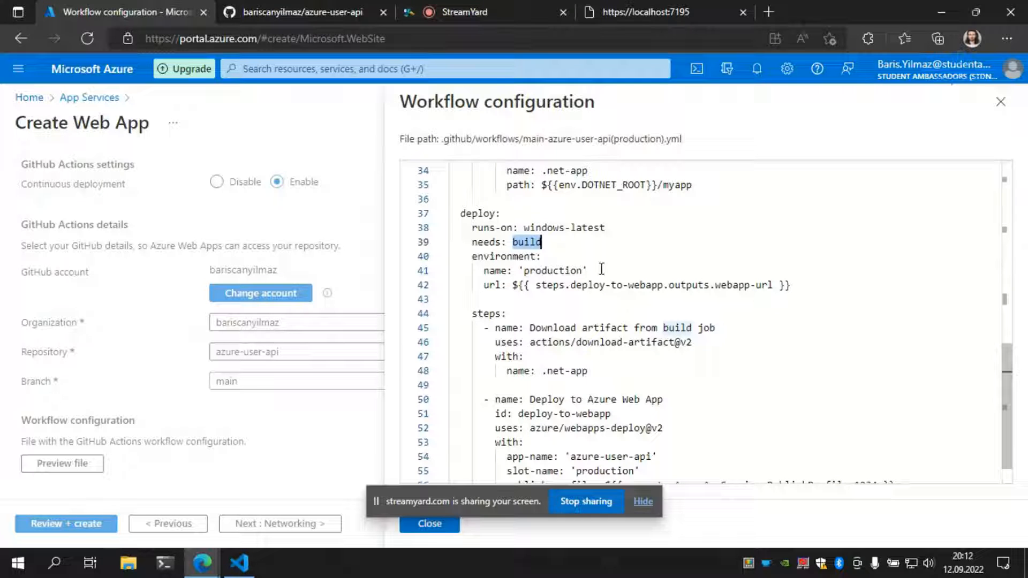
double_click(554, 270)
scroll(565, 263, down, 1)
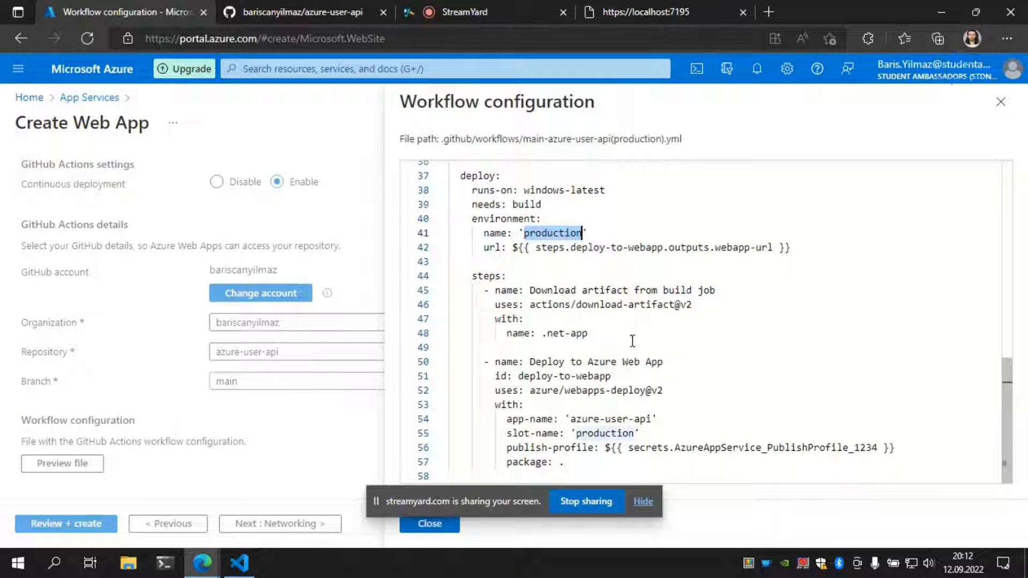
drag(588, 333, 512, 320)
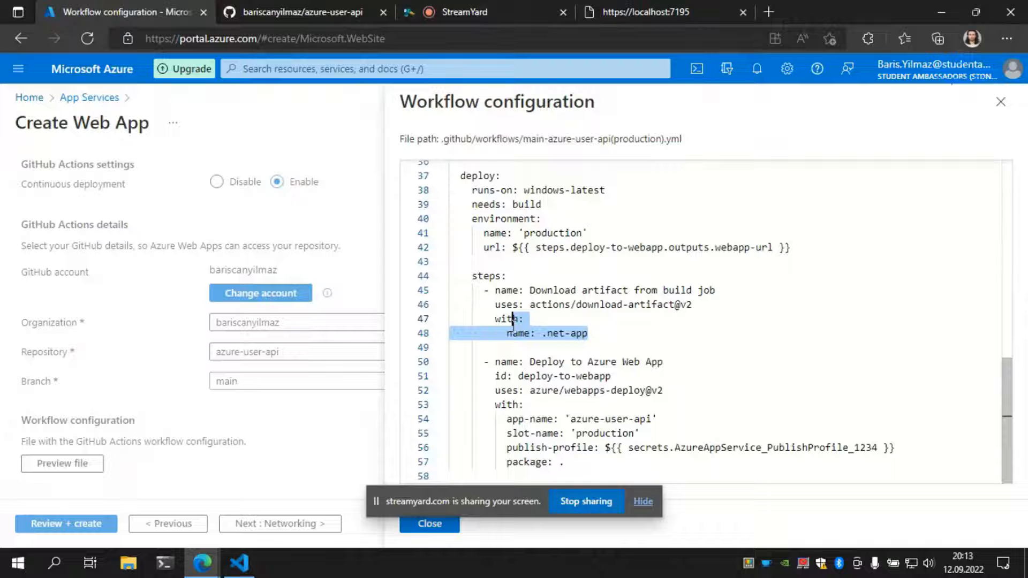
click(599, 362)
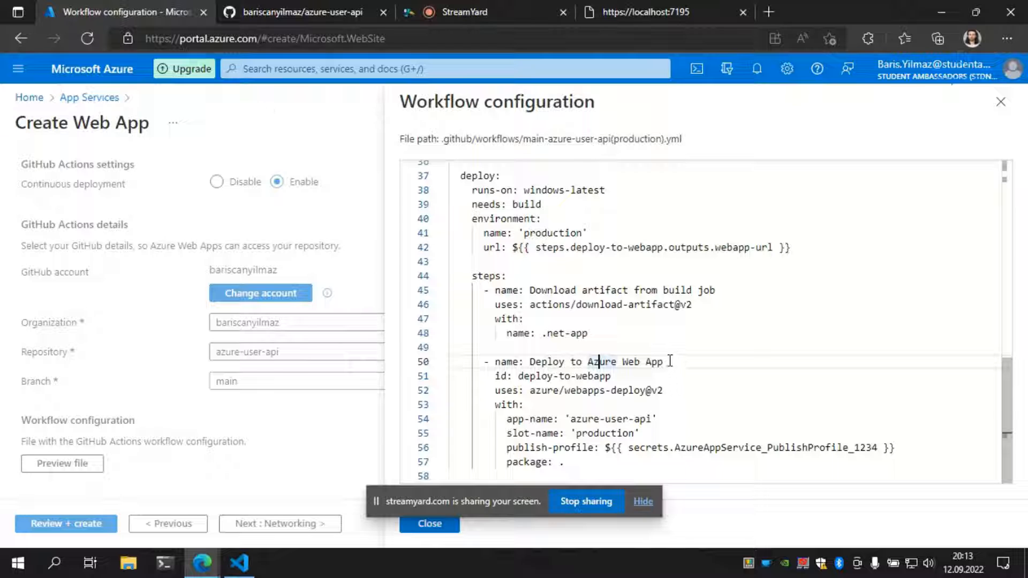
Close the workflow preview and proceed through the Networking, Monitoring and Tags settings with their defaults to the final review.
click(427, 523)
scroll(205, 241, up, 2)
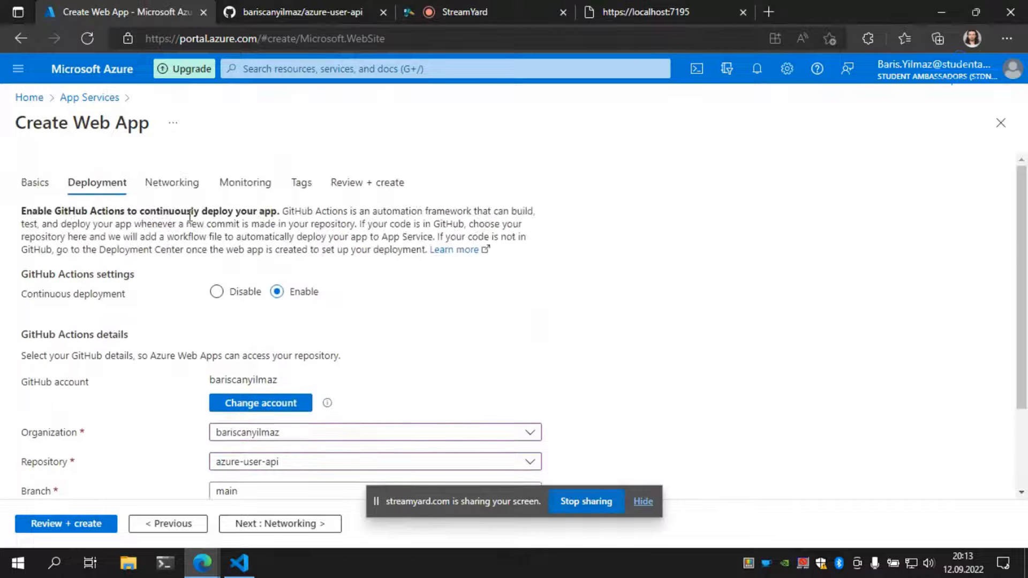
click(284, 528)
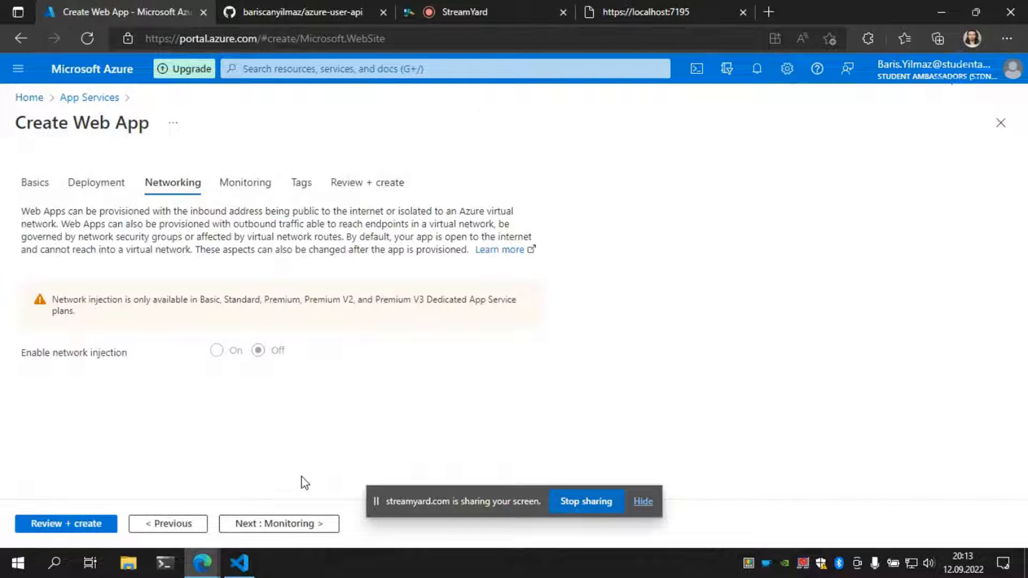
click(298, 524)
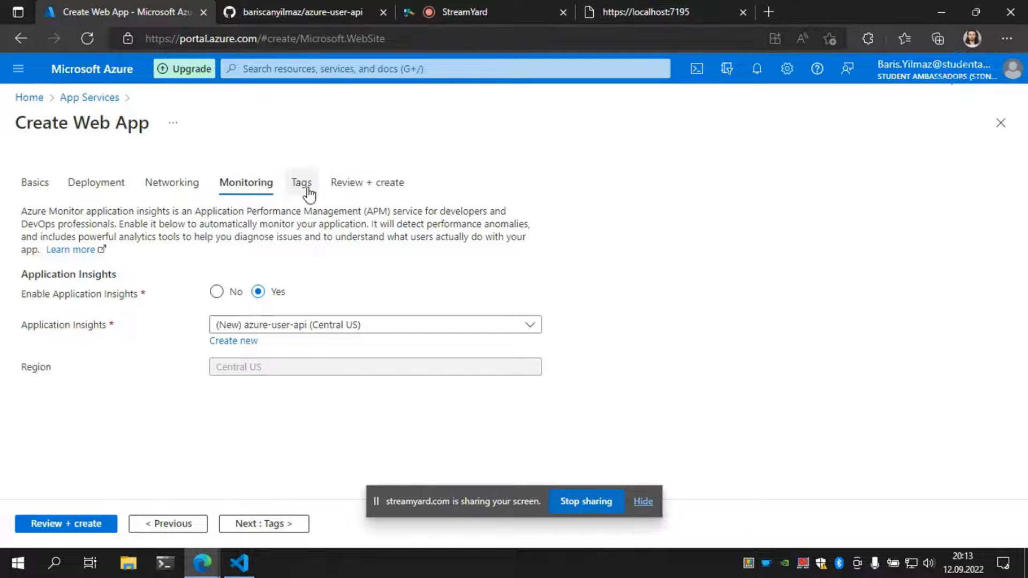
click(289, 525)
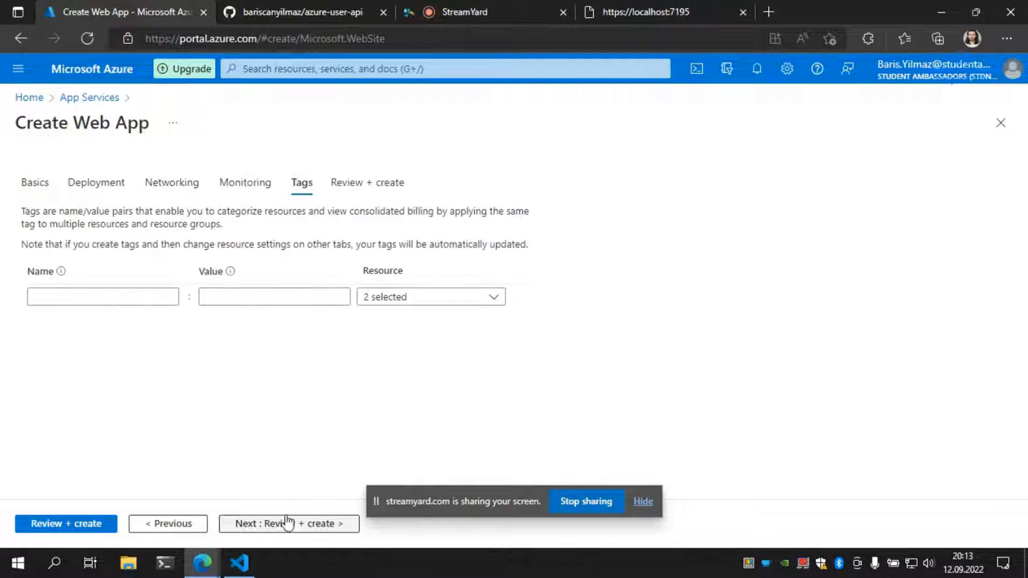
click(279, 526)
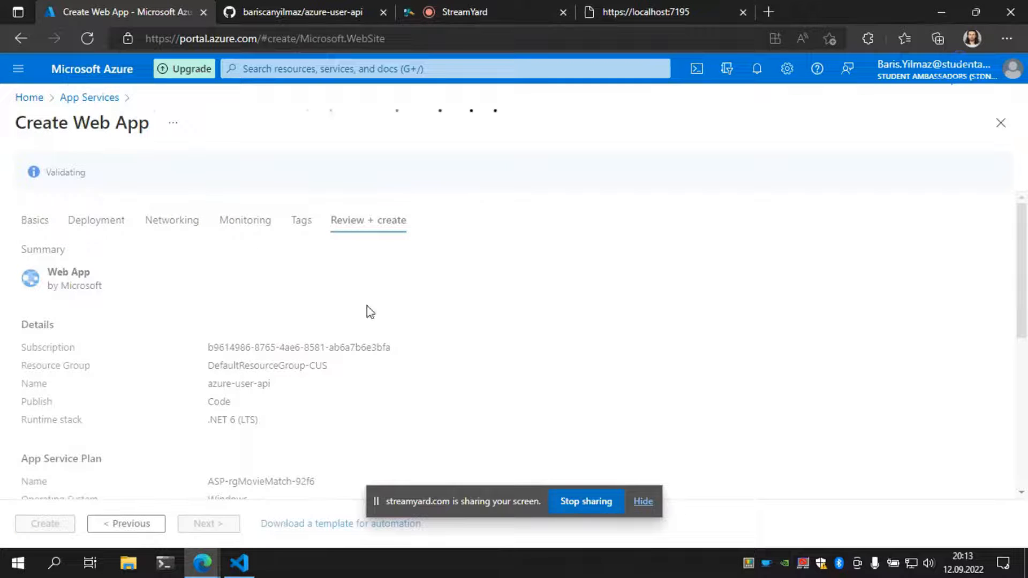
Review the app's details, service plan, monitoring and deployment summary, and create the azure-user-api web app.
scroll(418, 238, down, 2)
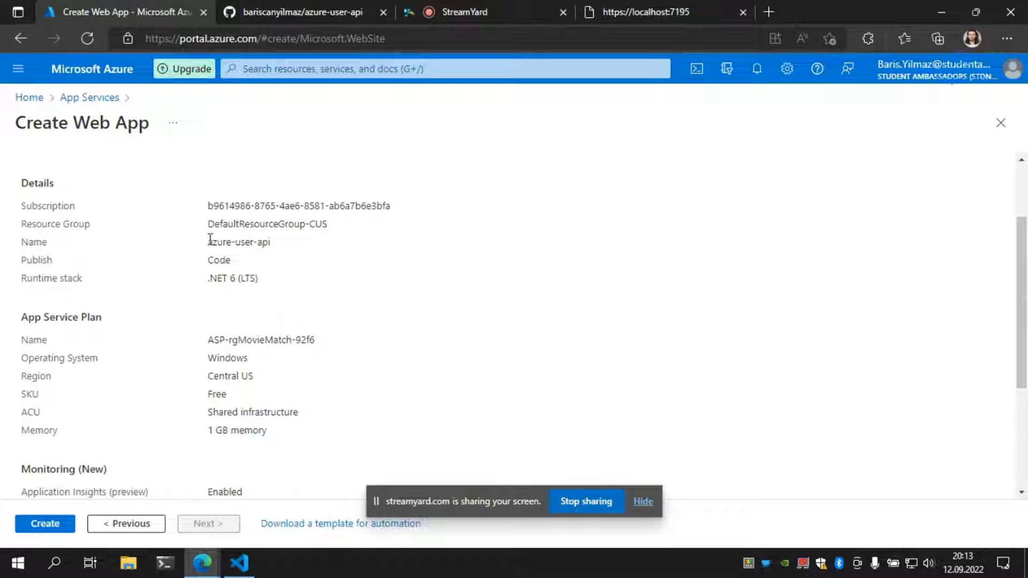
scroll(197, 221, down, 1)
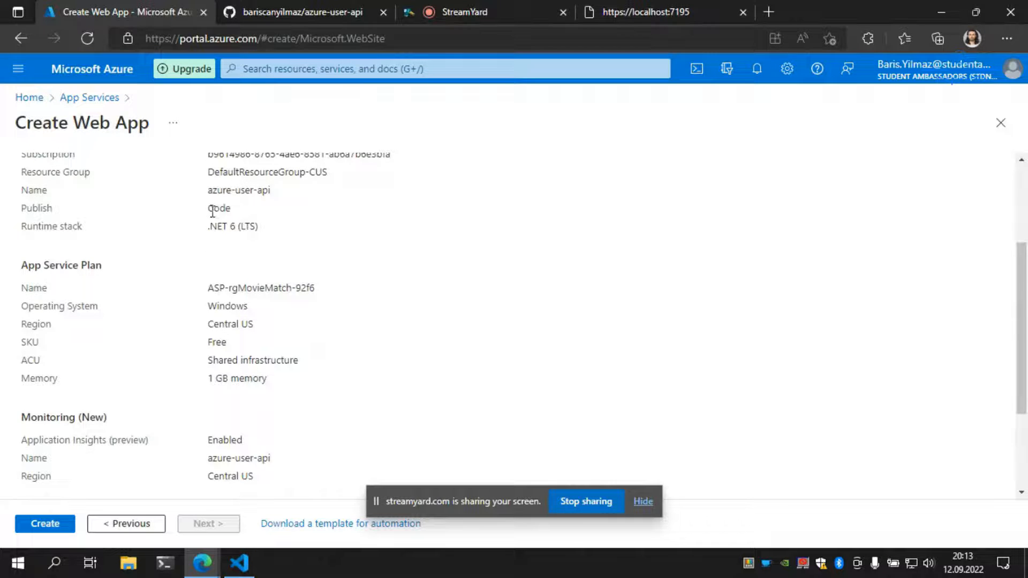
scroll(330, 300, down, 2)
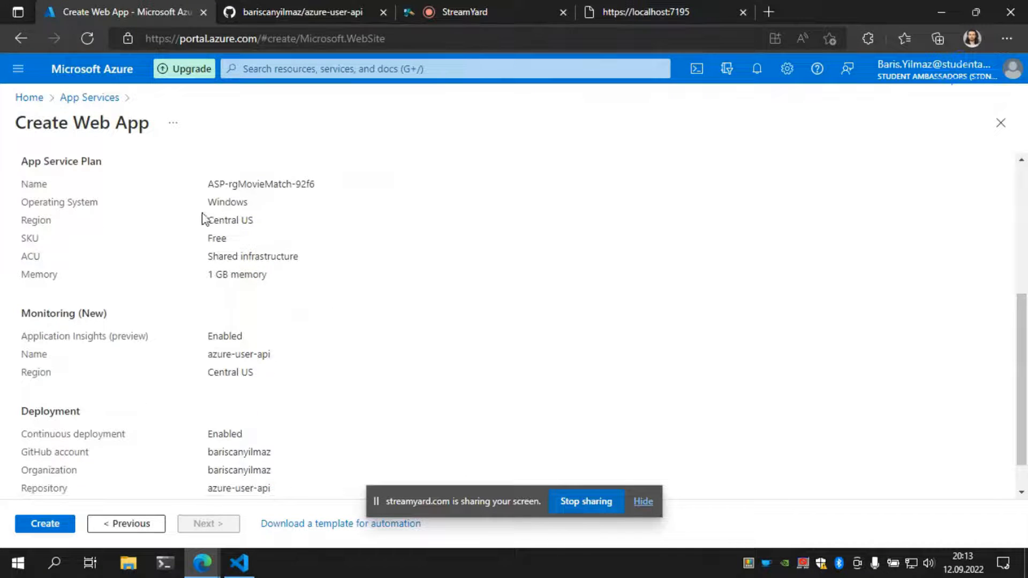
scroll(288, 256, down, 1)
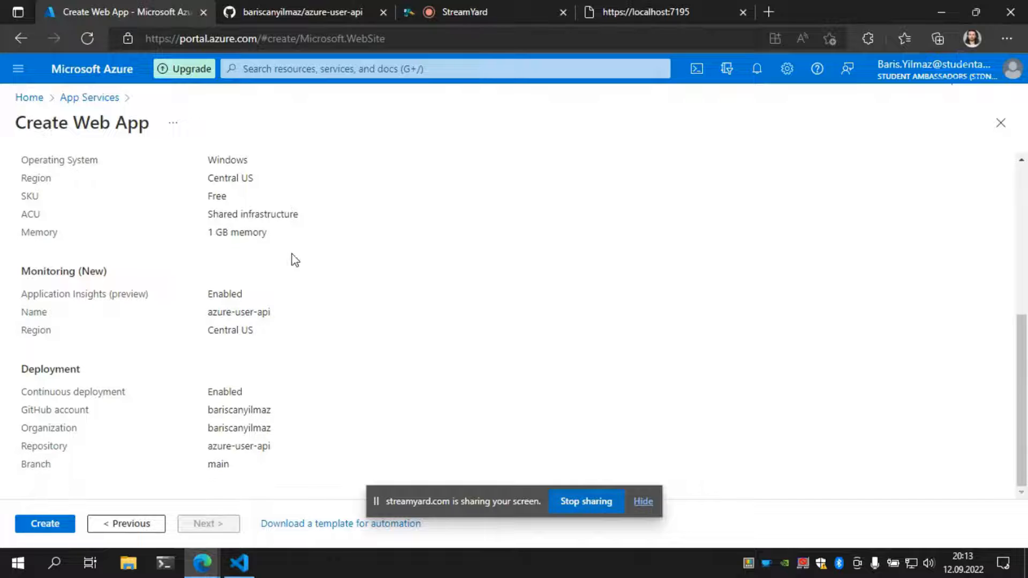
click(39, 525)
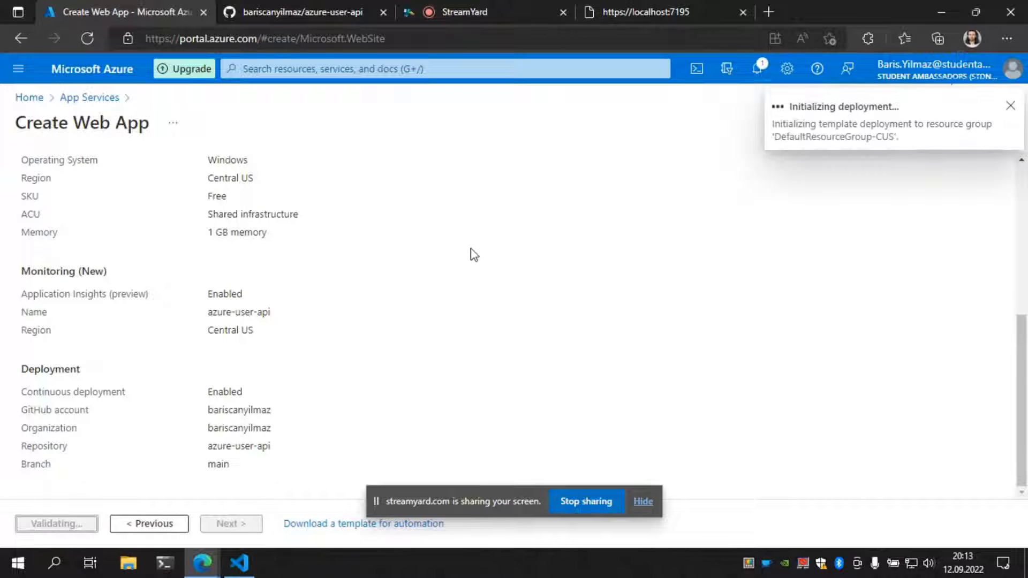
scroll(470, 255, up, 6)
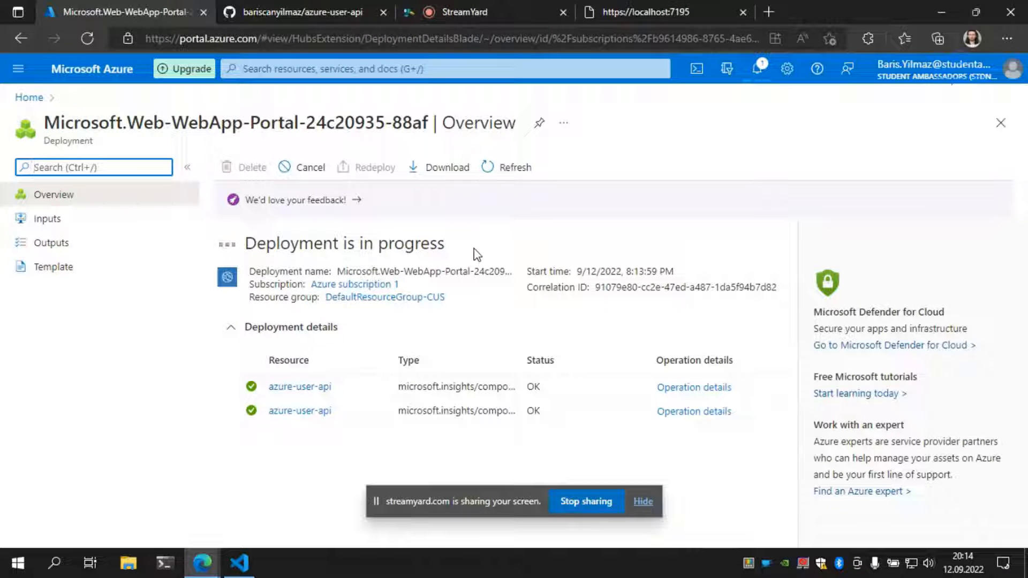
View the azure-user-api repository and the GitHub home page, and return to the Azure deployment overview to check its progress.
click(306, 15)
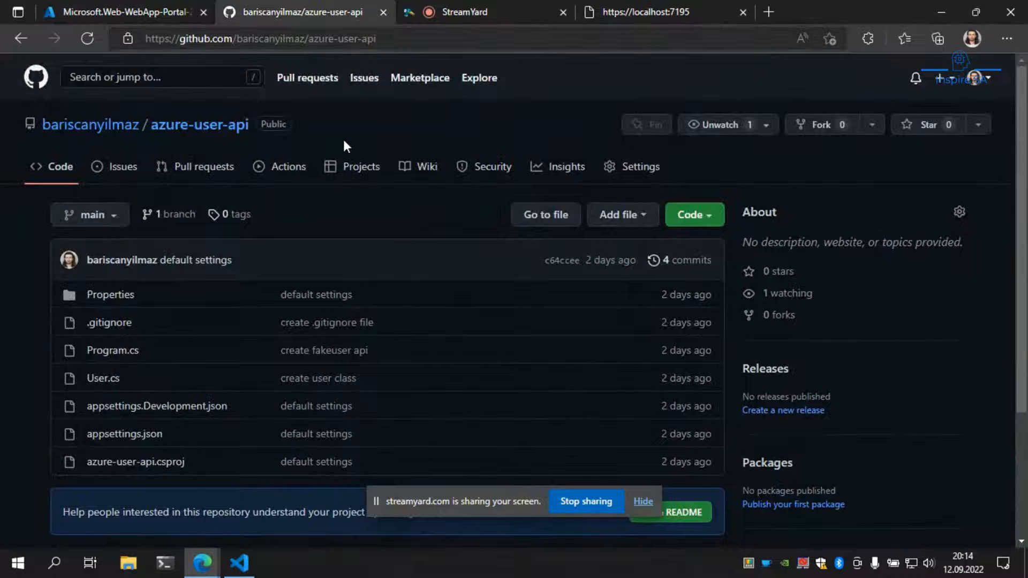
click(29, 80)
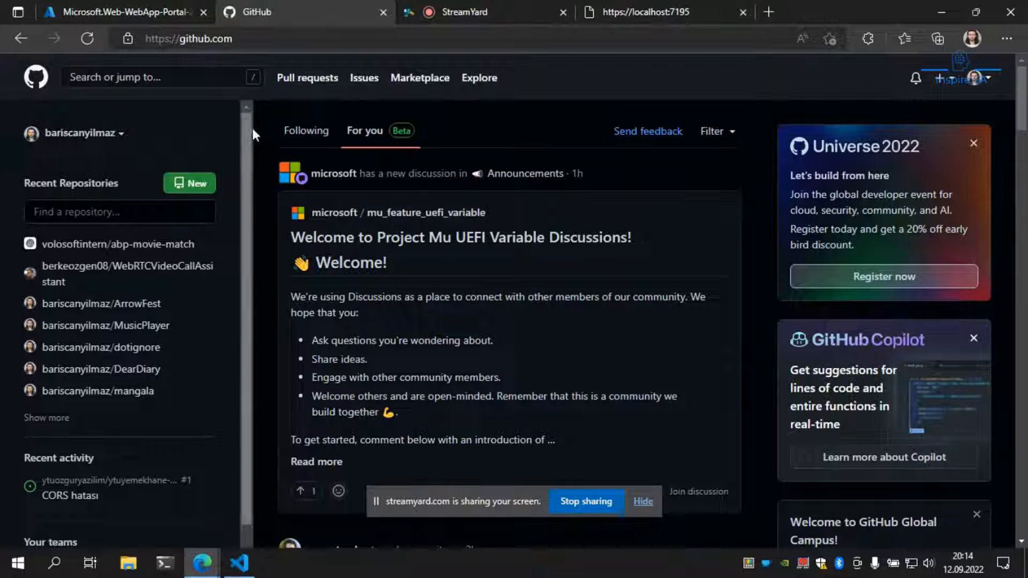
mouse_move(244, 135)
mouse_down()
mouse_move(247, 155)
mouse_move(245, 134)
mouse_up()
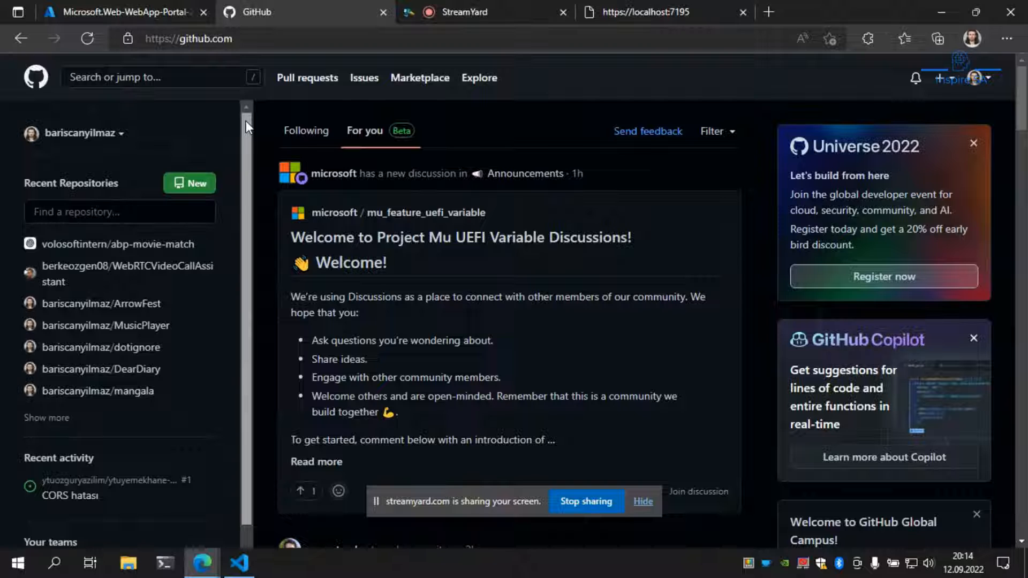
click(37, 85)
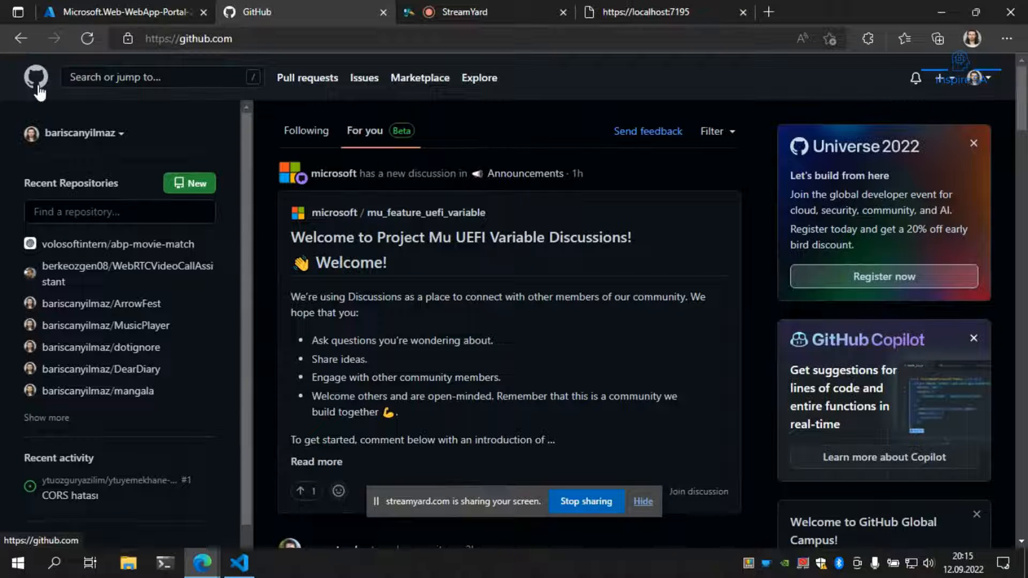
click(134, 10)
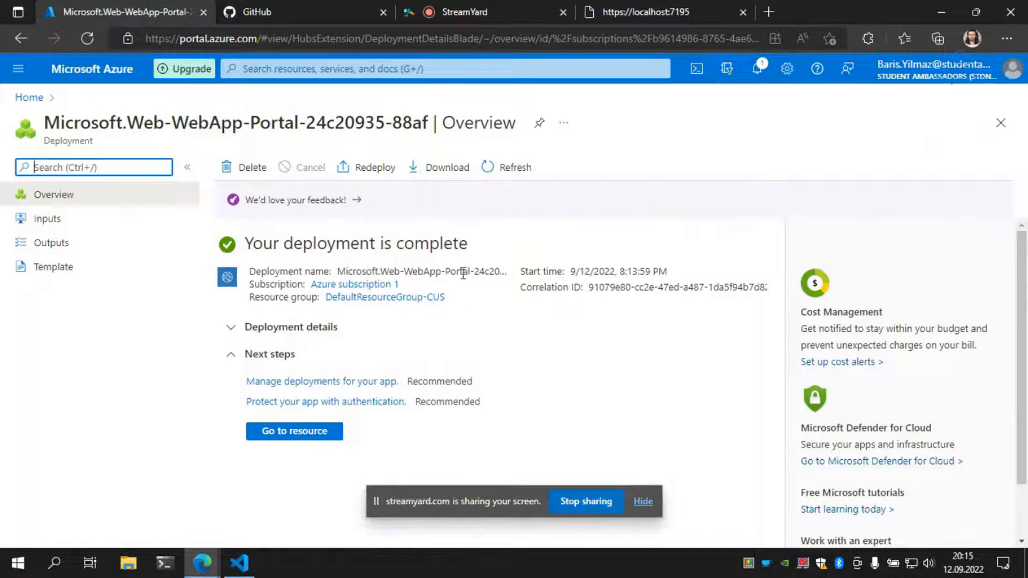
Switch to Visual Studio Code and examine the fakeUser rules and the root route mapping in Program.cs.
click(236, 566)
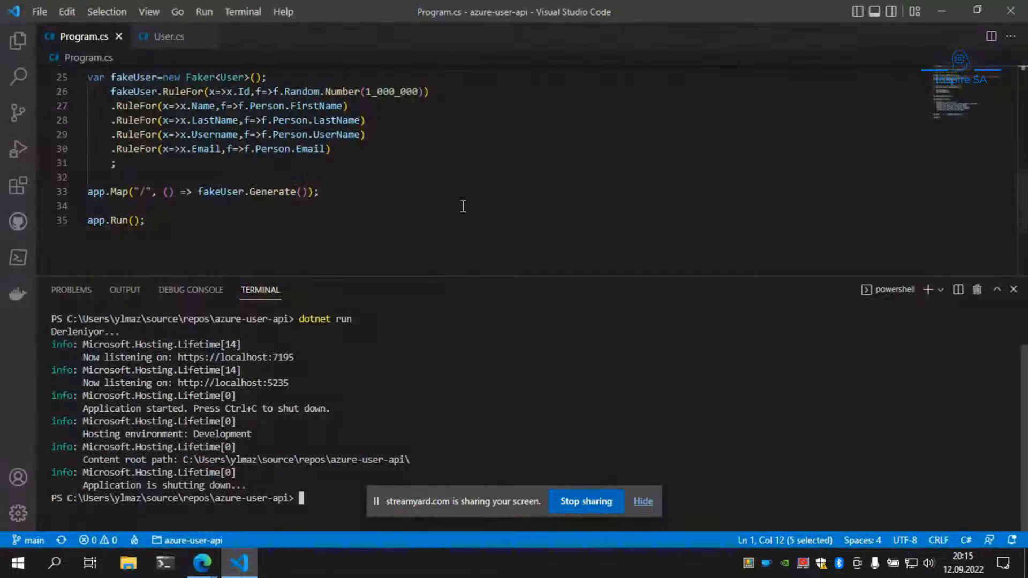
scroll(480, 181, up, 4)
scroll(489, 167, down, 4)
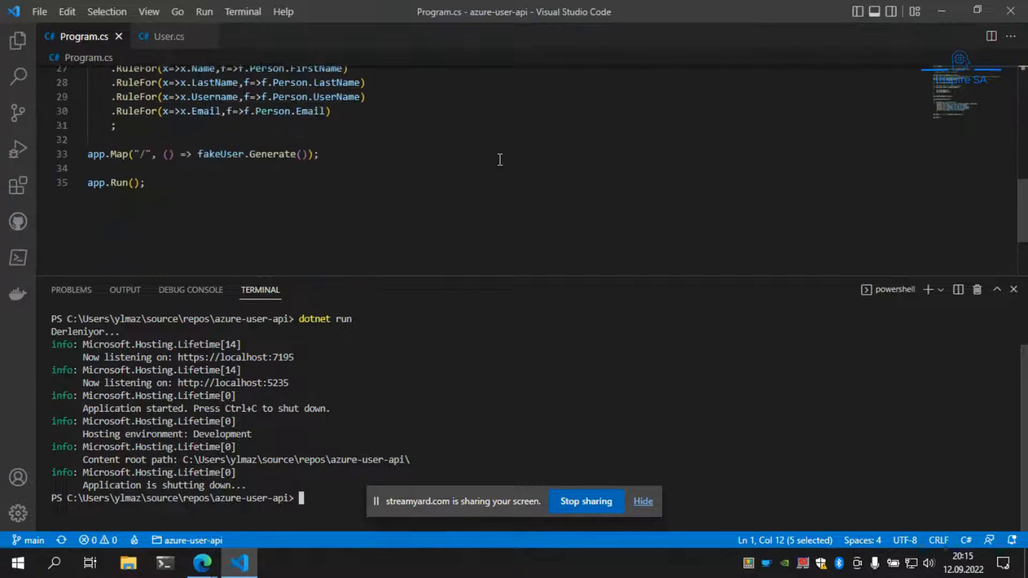
scroll(501, 158, up, 5)
scroll(500, 159, down, 3)
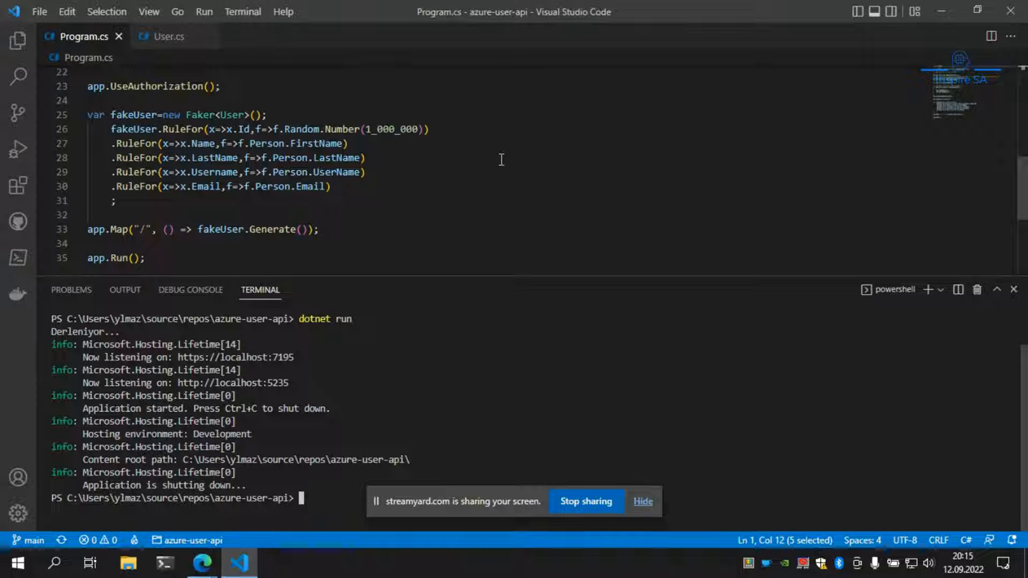
click(943, 15)
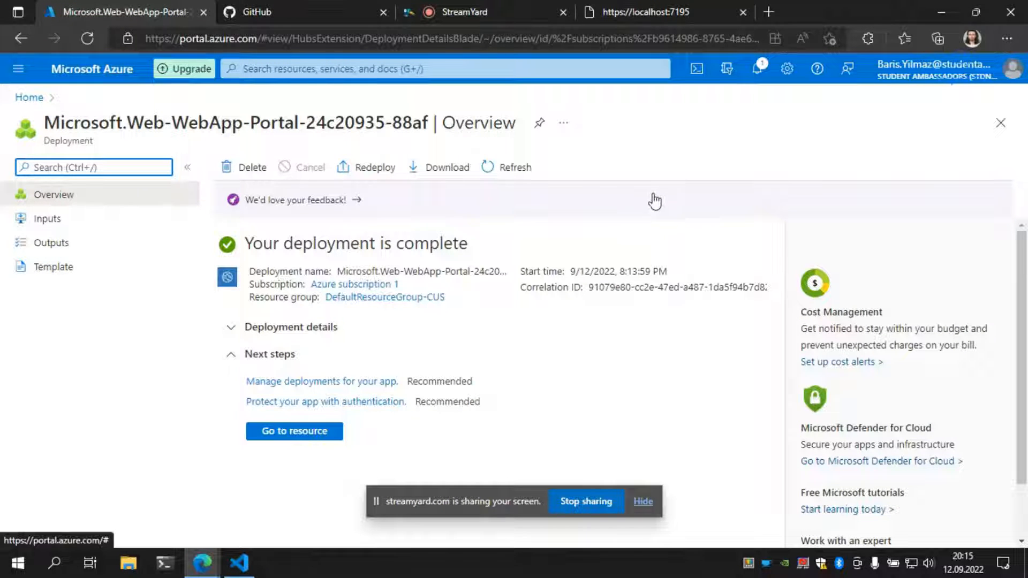
click(241, 562)
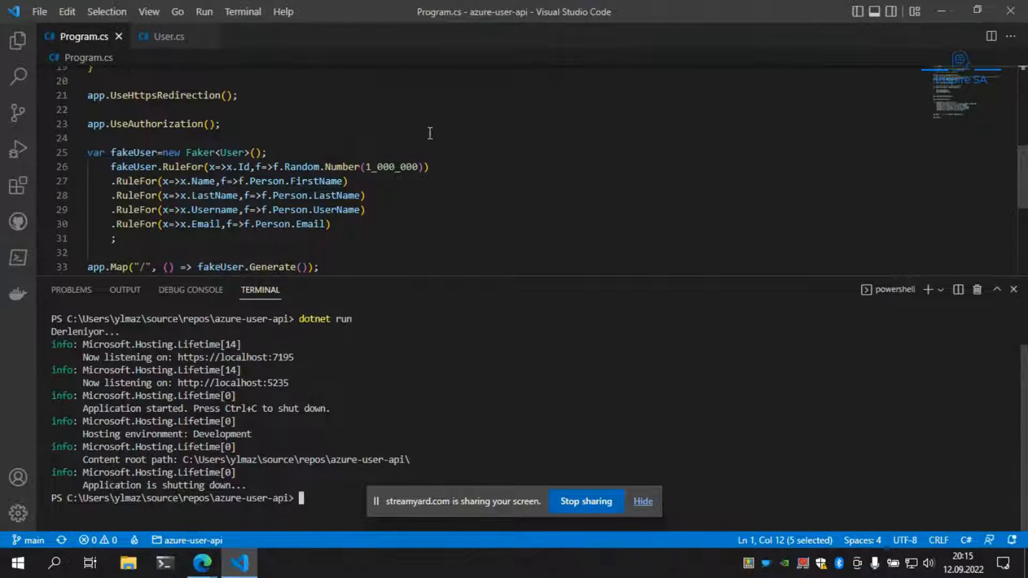
scroll(415, 210, down, 2)
click(407, 173)
scroll(407, 172, up, 1)
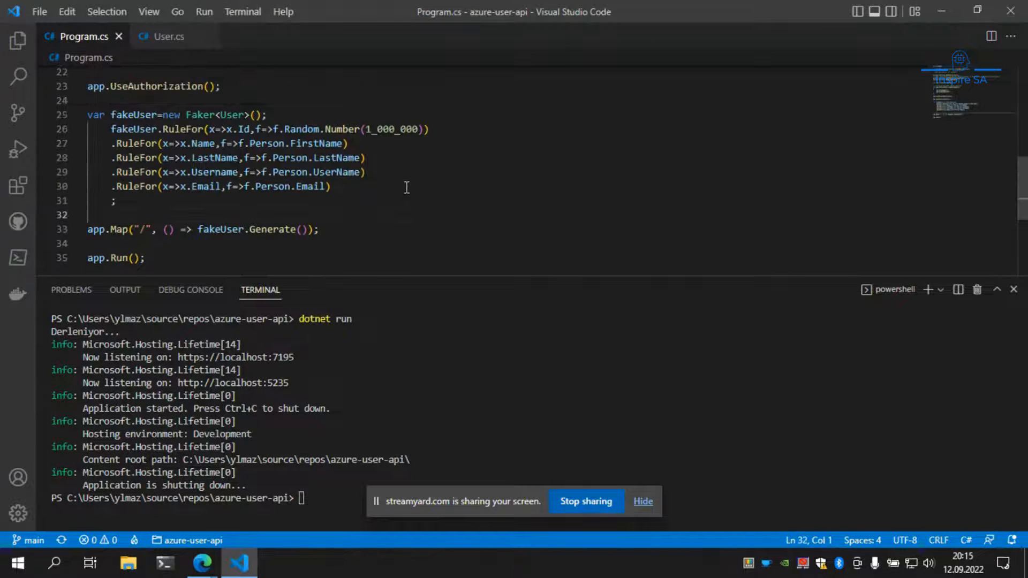
click(402, 188)
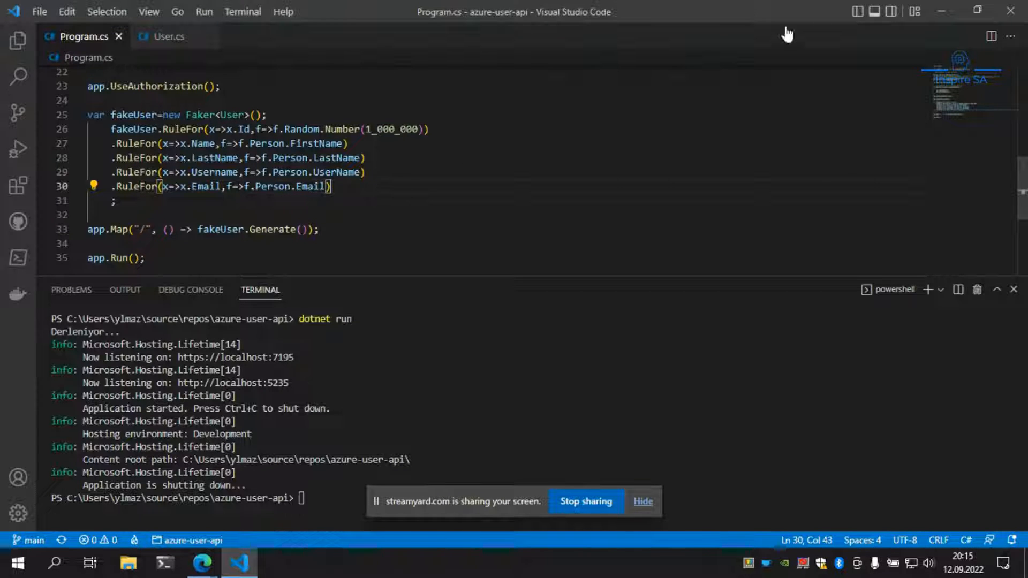
click(934, 16)
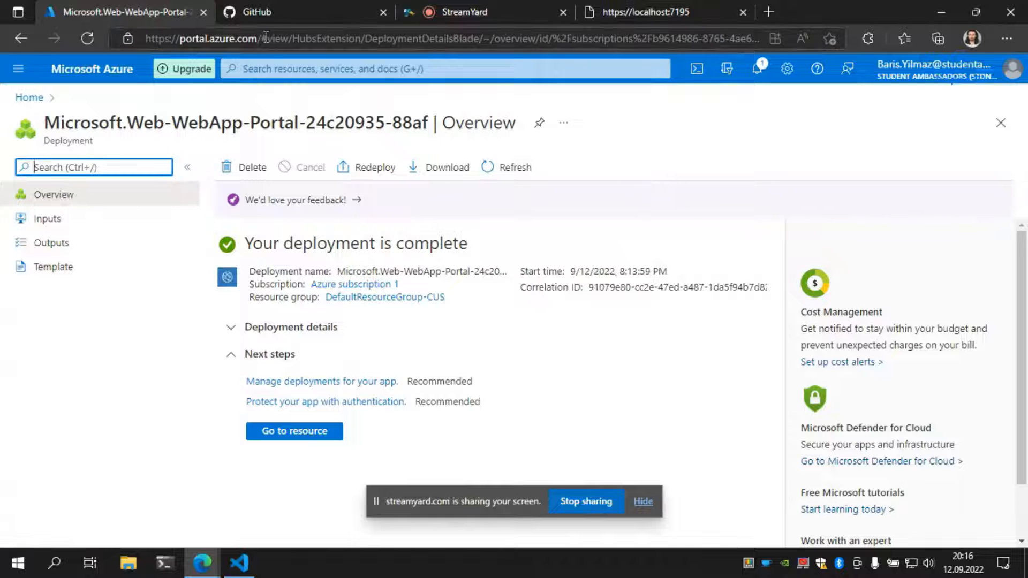
Switch to GitHub in the browser, filter the recent repositories by "azure" and open the azure-user-api repository.
click(261, 12)
click(154, 248)
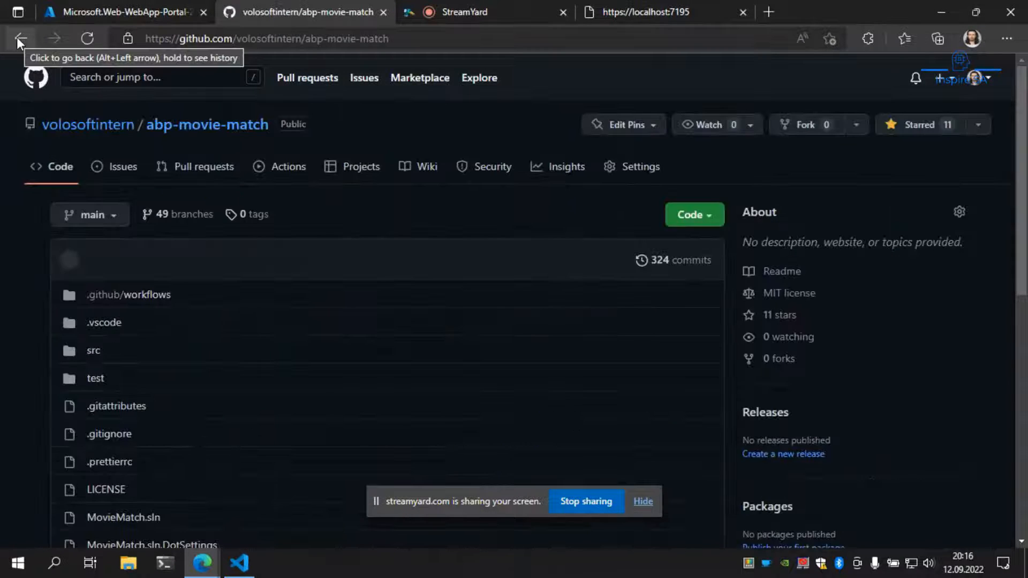
click(20, 38)
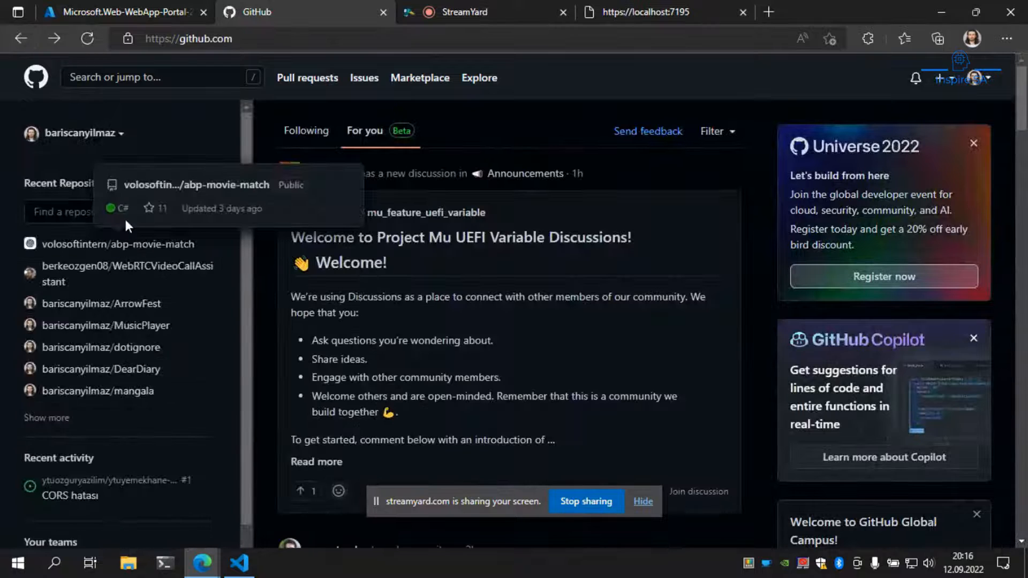
click(61, 211)
text(azure)
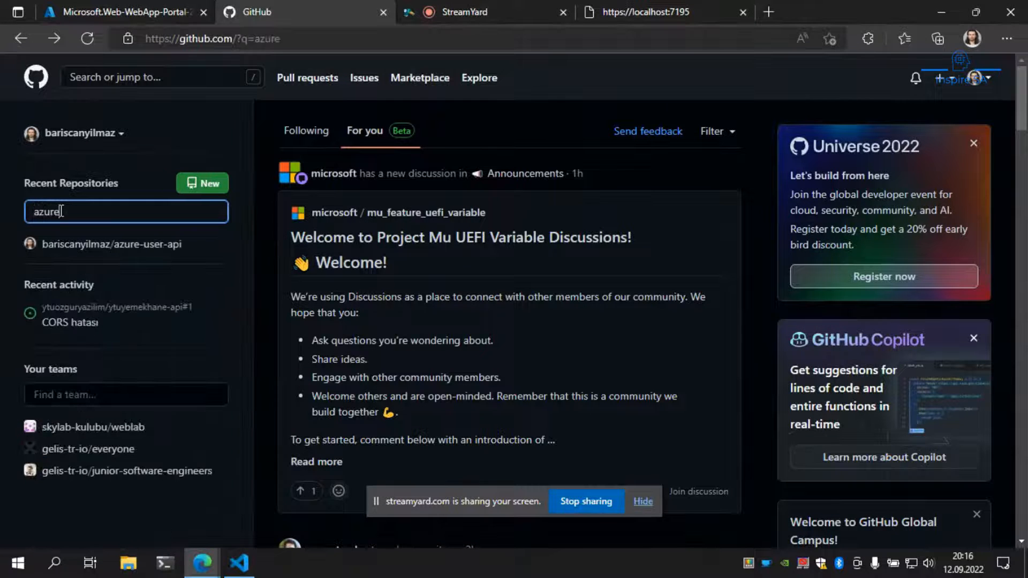
click(91, 245)
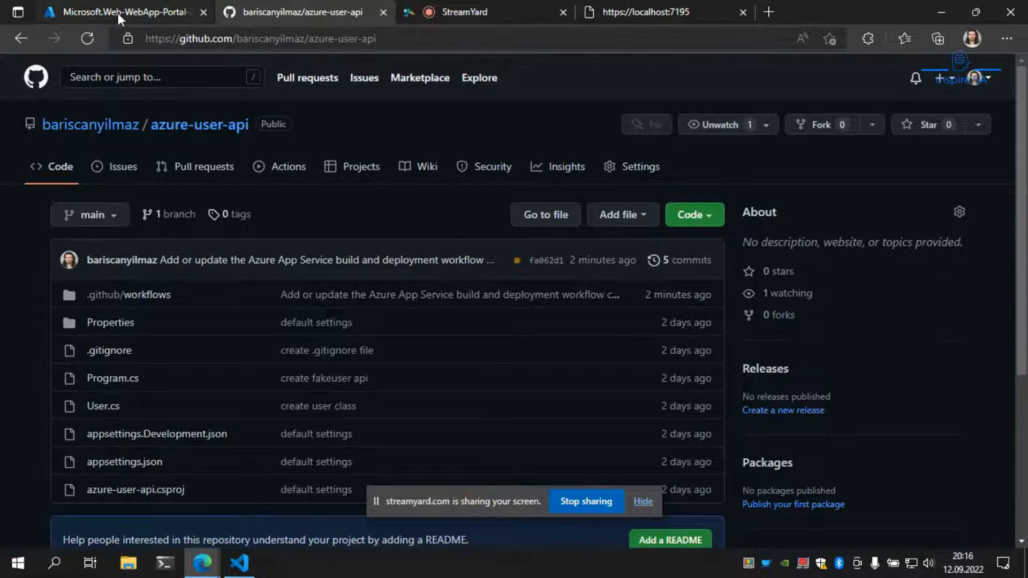
Return to the Azure portal's home page from the deployment overview and open the azure-user-api App Service among the recent resources.
click(127, 13)
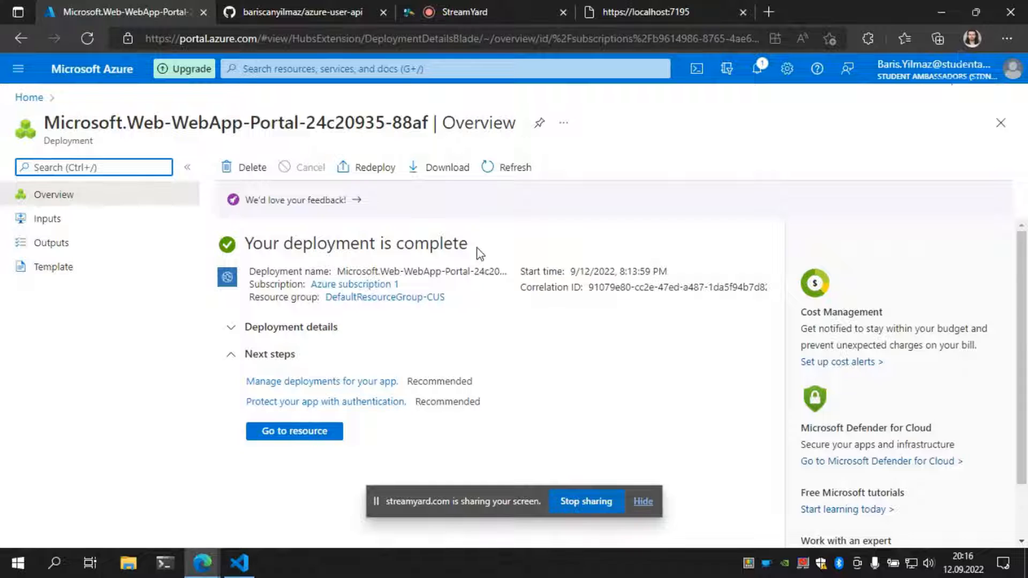
scroll(480, 254, down, 2)
scroll(505, 257, up, 2)
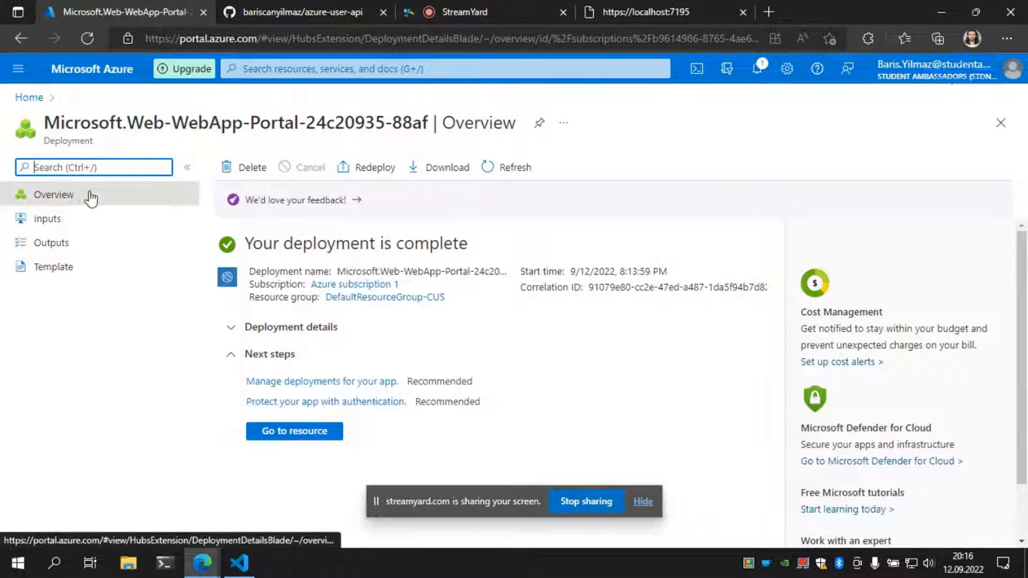
click(42, 98)
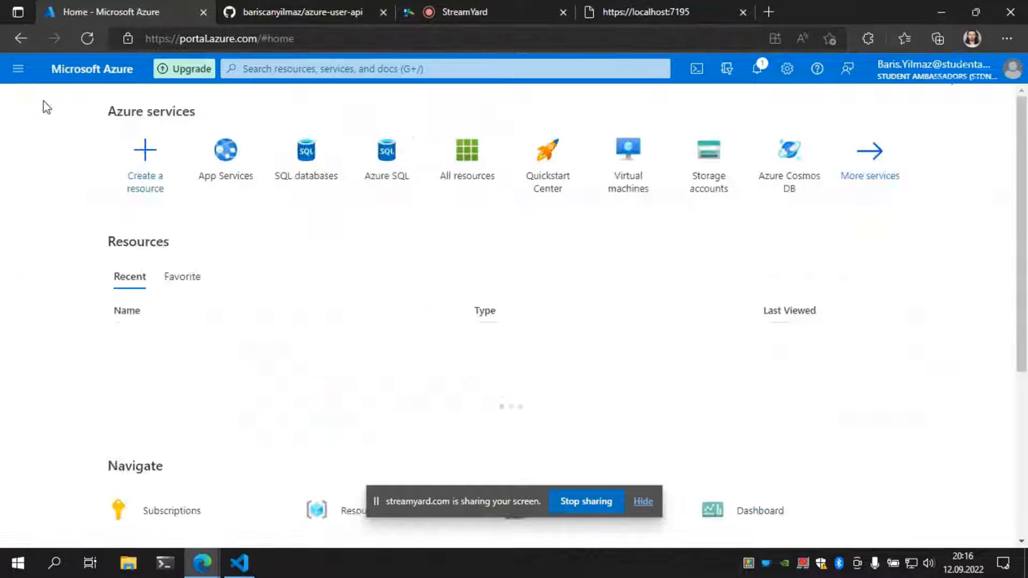
click(186, 340)
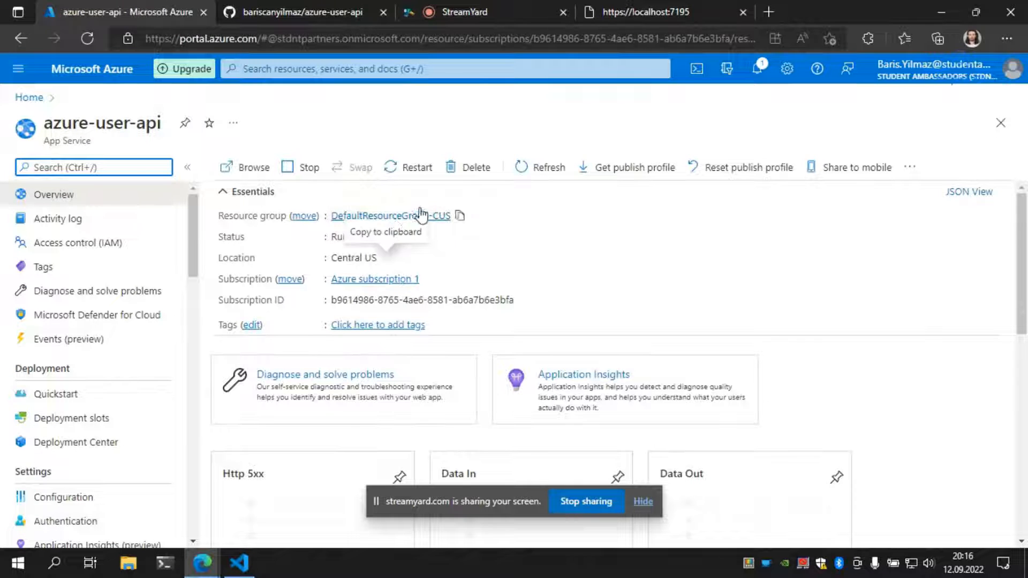
Look over the App Service overview, open the app's azurewebsites.net URL and return to the azure-user-api repository on GitHub.
scroll(550, 218, down, 4)
scroll(549, 225, up, 4)
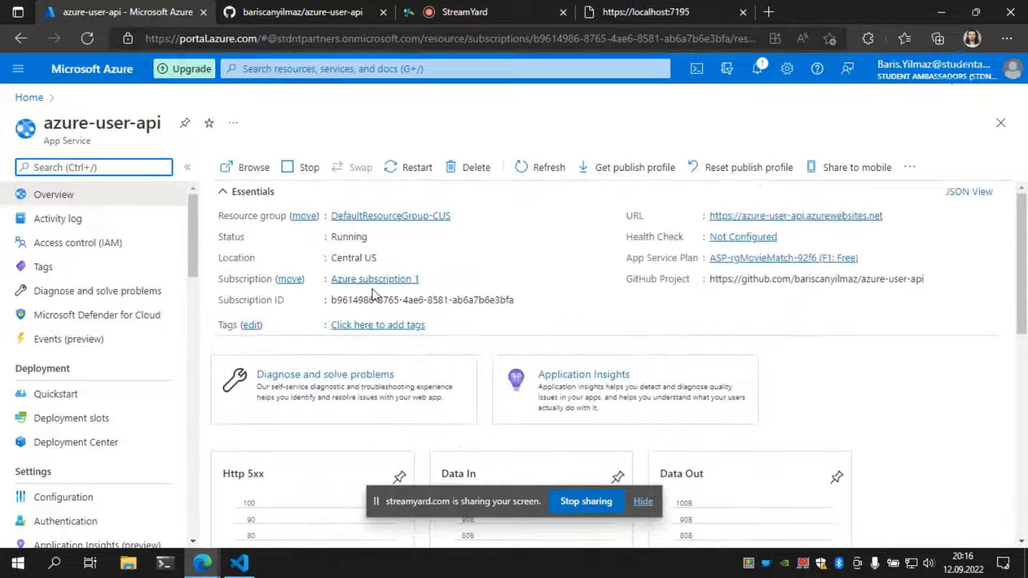
click(768, 253)
click(769, 255)
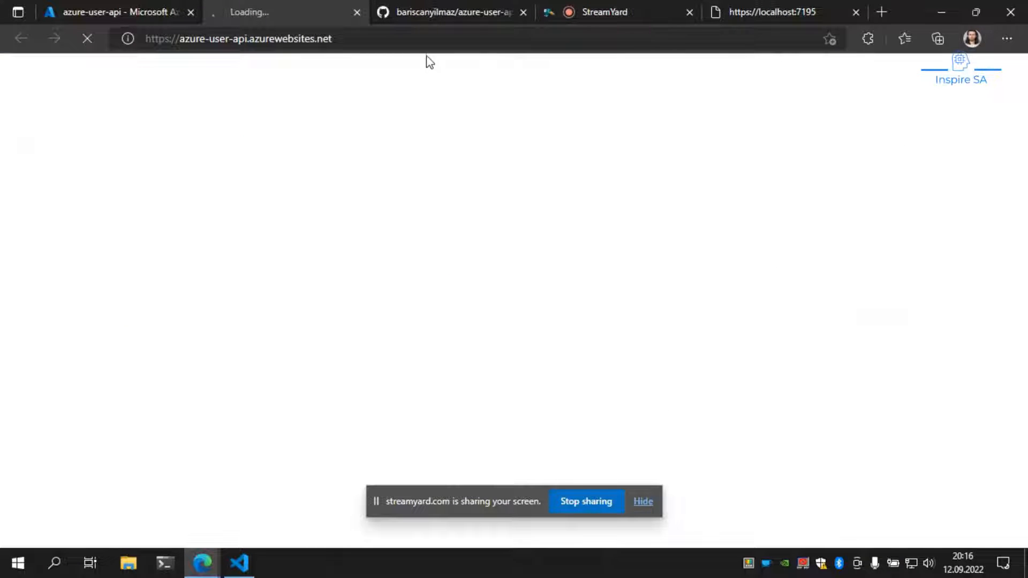
click(440, 7)
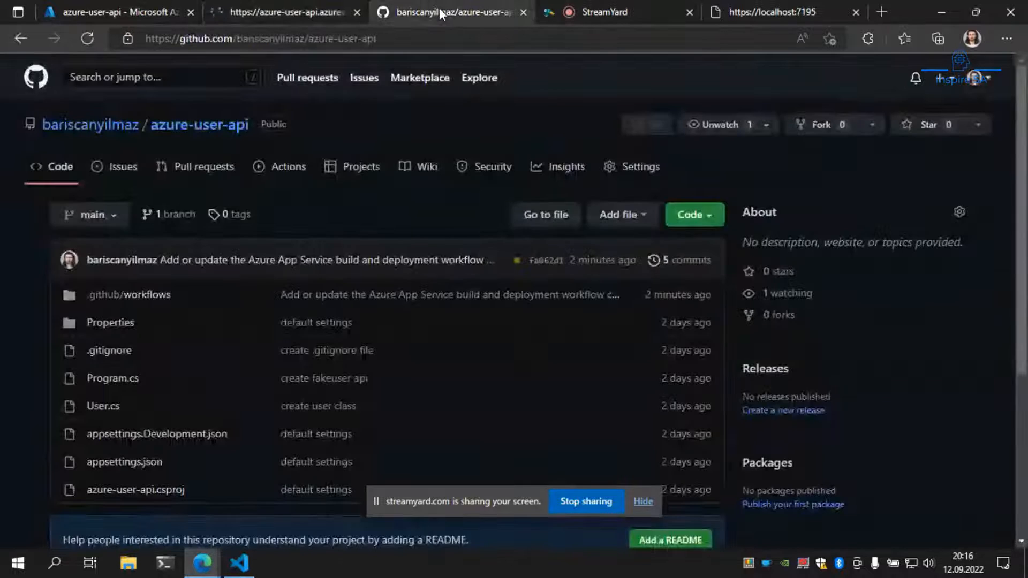
Open the deployed azure-user-api site and reload it several times to check the generated user data.
click(305, 15)
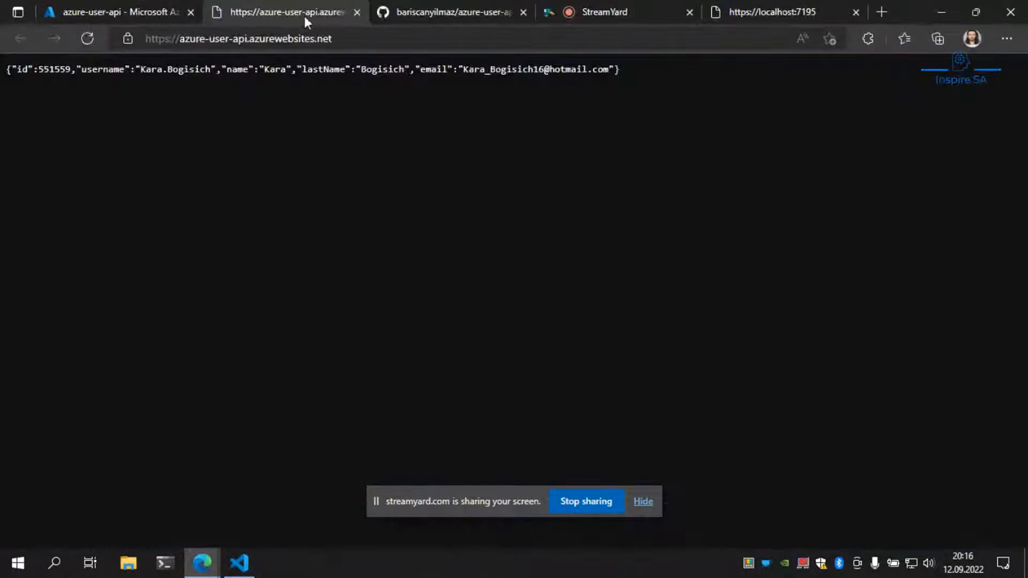
click(87, 43)
click(87, 42)
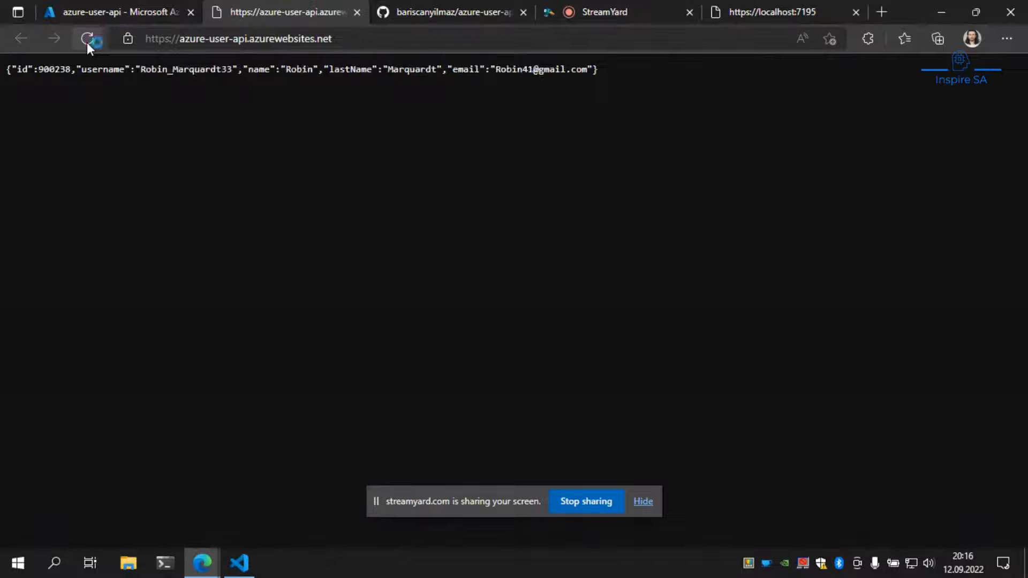
click(86, 39)
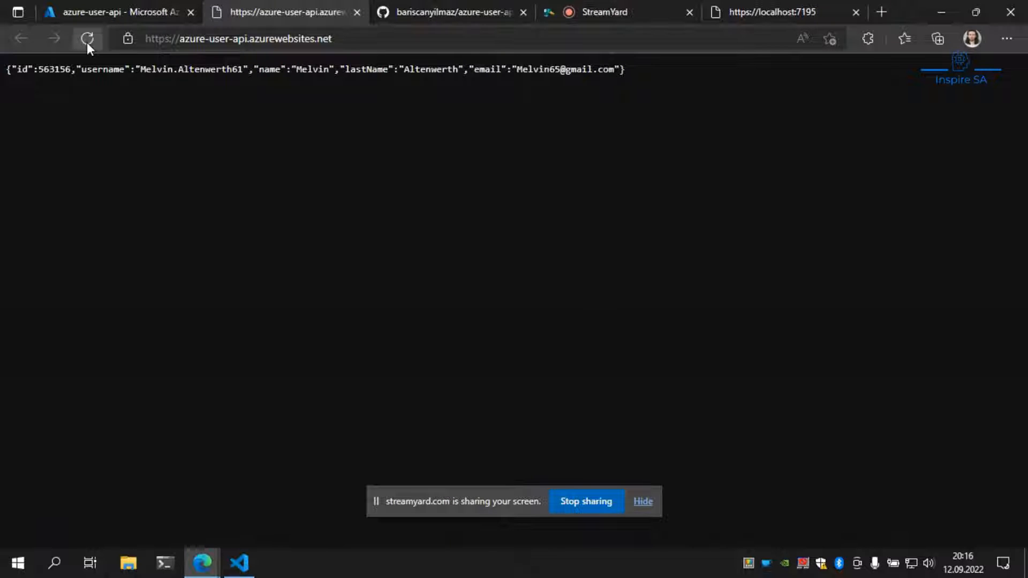
click(87, 43)
click(343, 38)
key(ctrl+c)
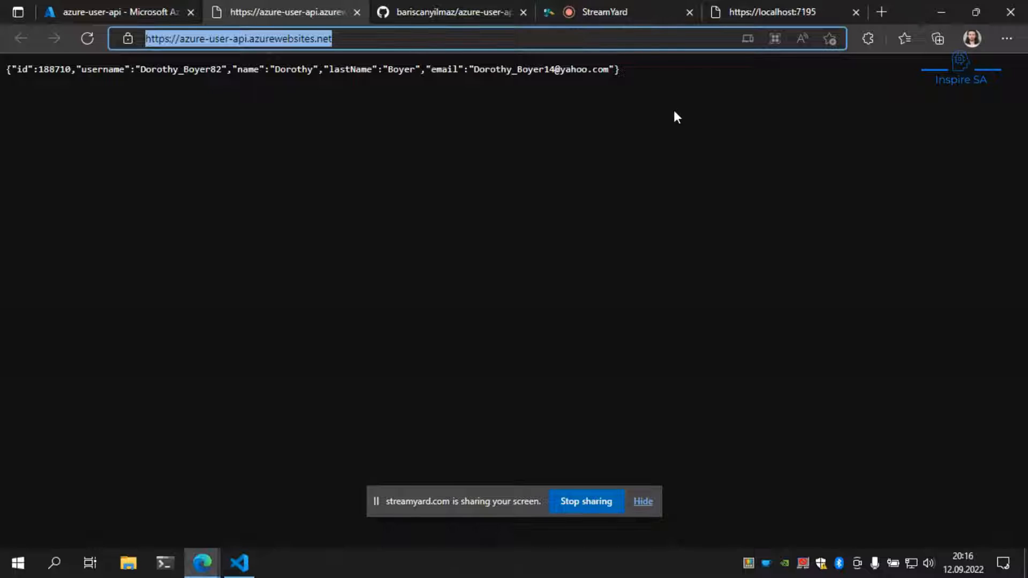
click(622, 12)
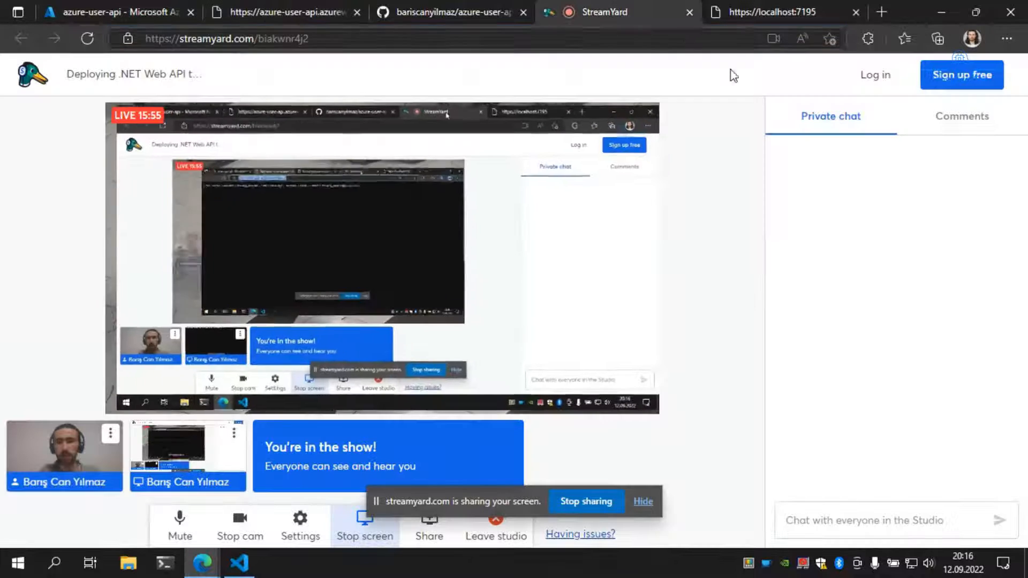
click(962, 116)
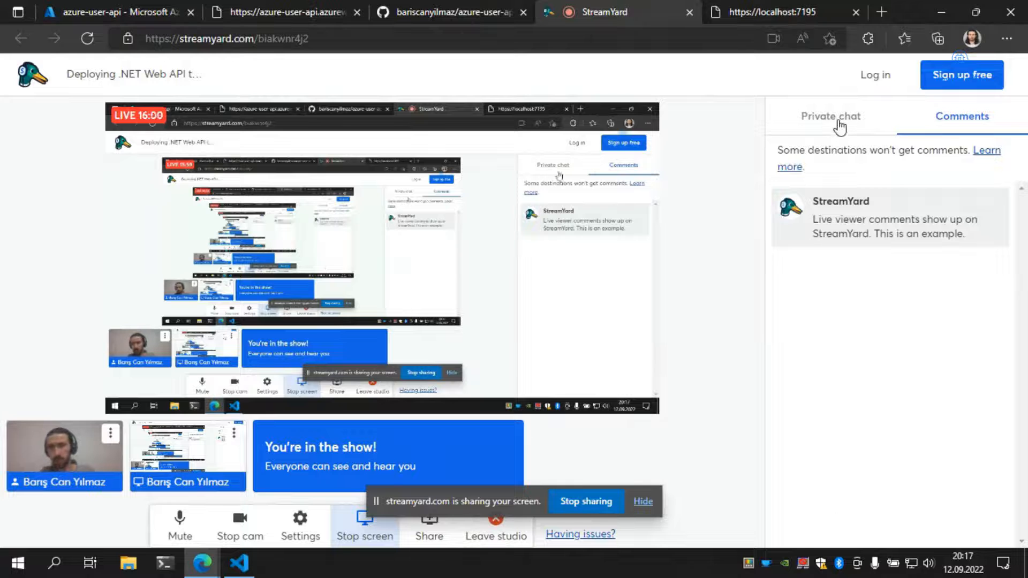
click(814, 116)
key(ctrl+v)
key(Return)
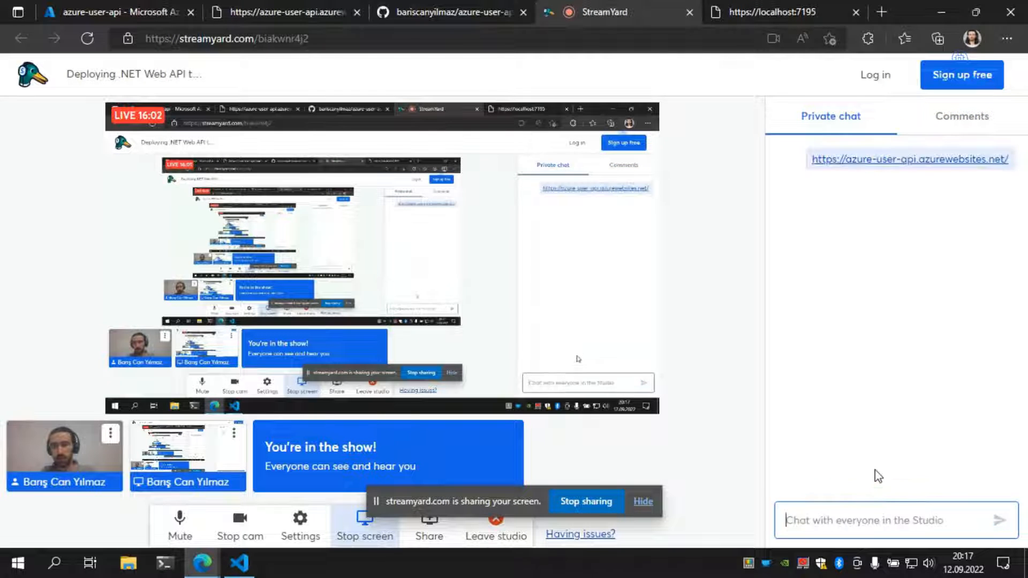
Return to the deployed azure-user-api site and reload it once more.
click(281, 6)
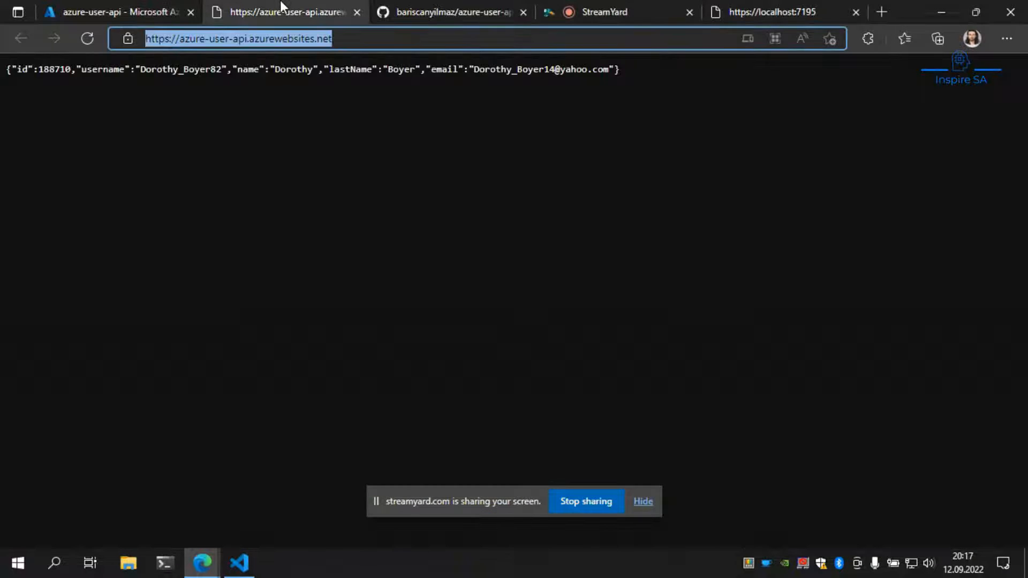
click(292, 114)
click(85, 44)
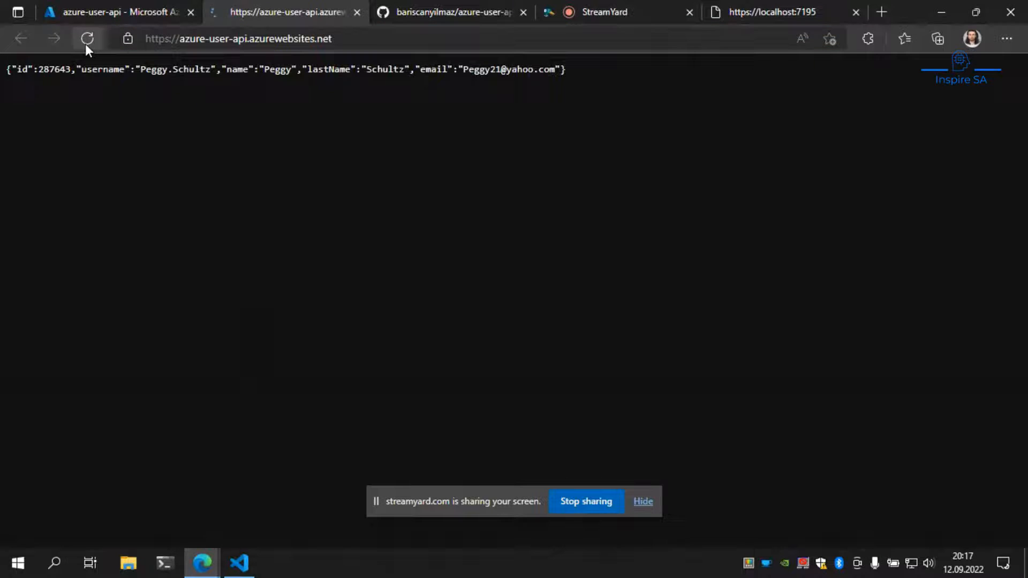
Check the workflow runs under Actions in the azure-user-api GitHub repository and return to its code listing.
click(104, 14)
click(472, 13)
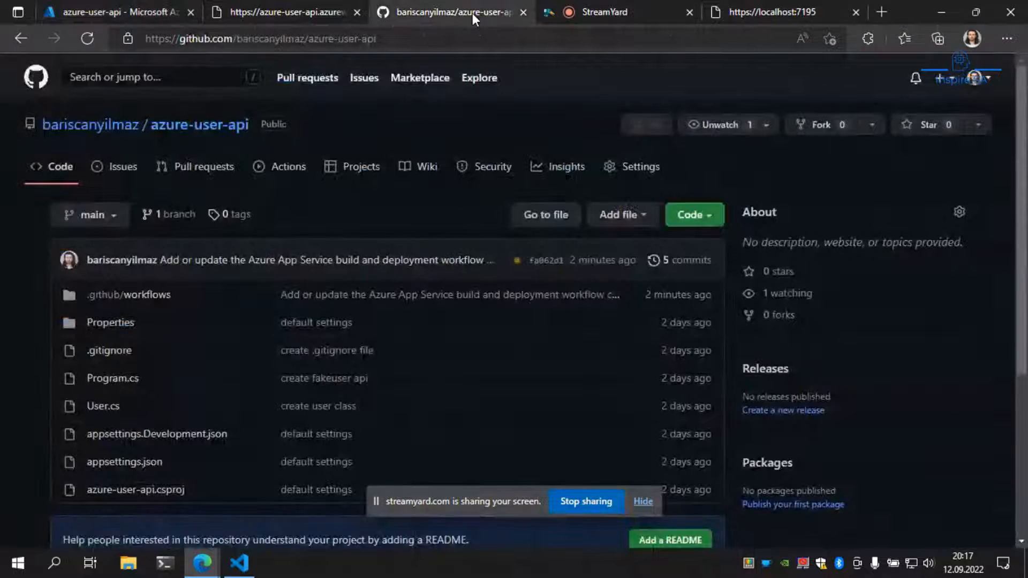
click(295, 169)
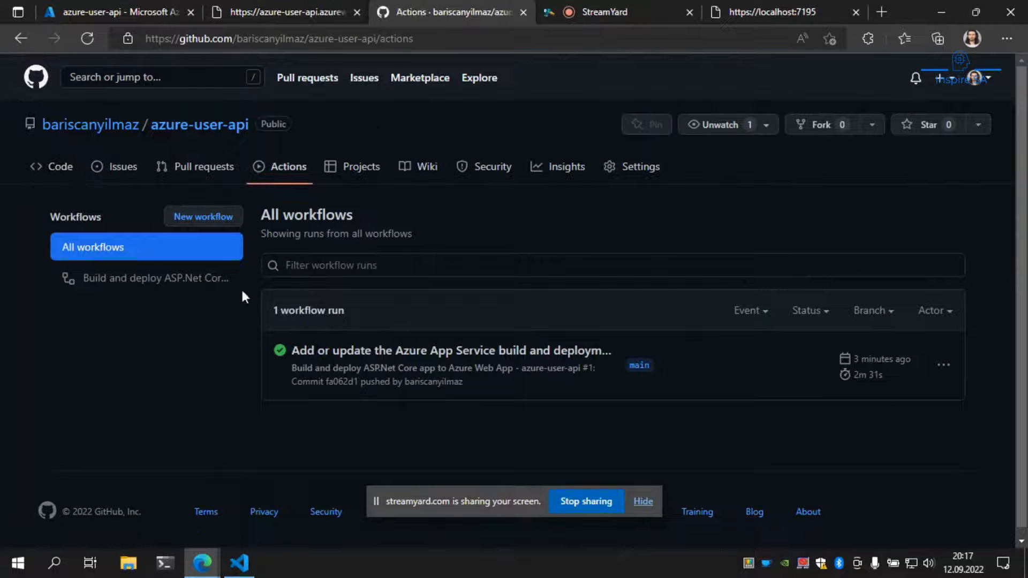
click(56, 167)
scroll(14, 240, down, 1)
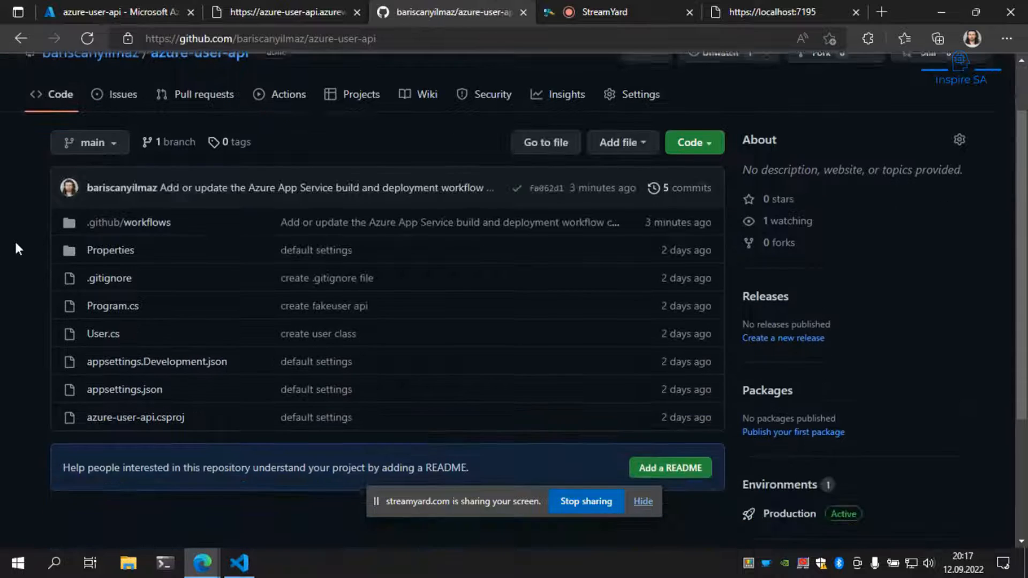
scroll(14, 240, up, 1)
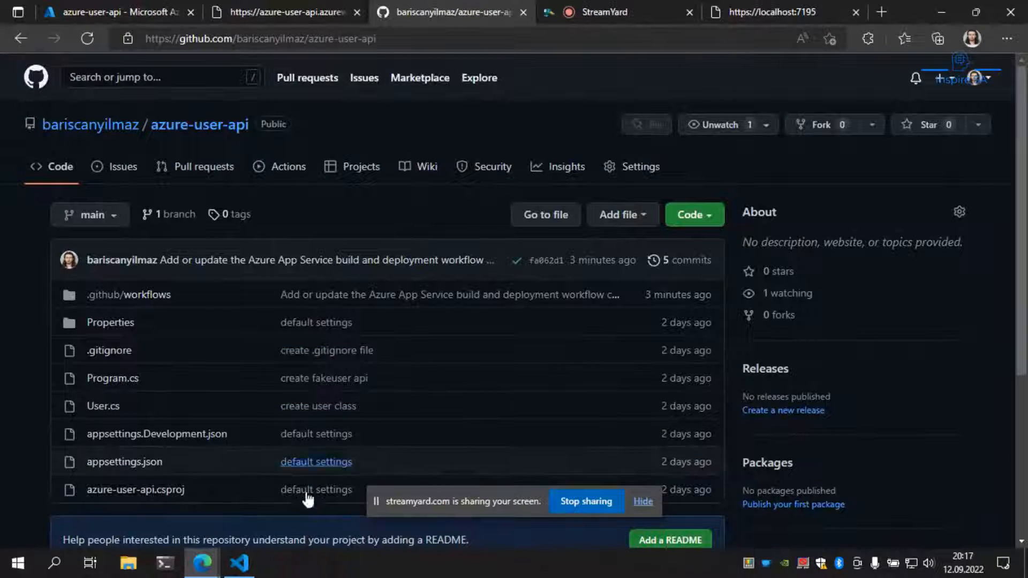
Switch to Visual Studio Code and open the User class in User.cs.
click(239, 563)
scroll(423, 183, up, 2)
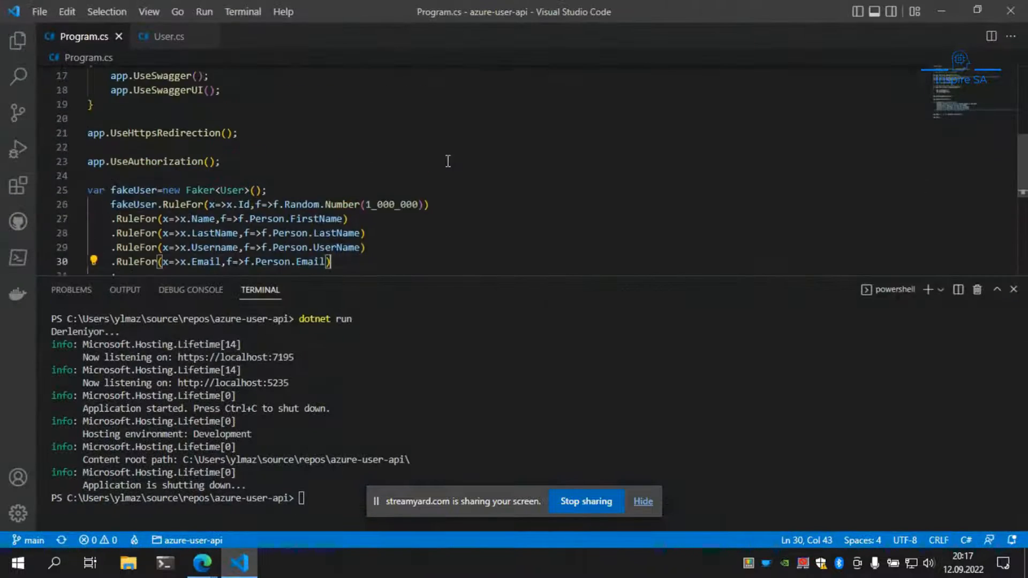
click(167, 39)
scroll(402, 193, down, 1)
Add a public DateTime property named BirthDate with get and set below Email in the User class.
click(400, 153)
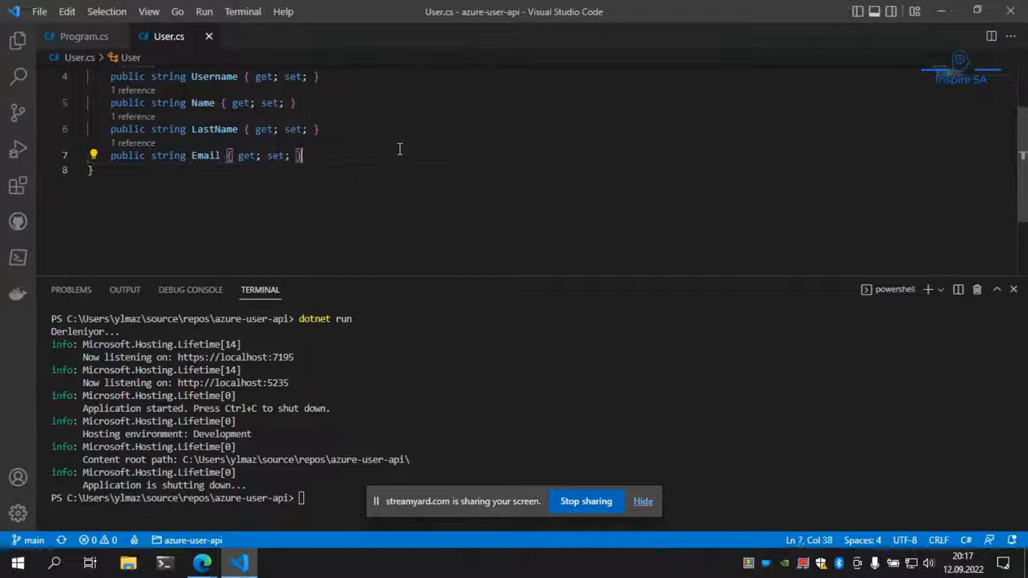
scroll(407, 161, up, 1)
key(Return)
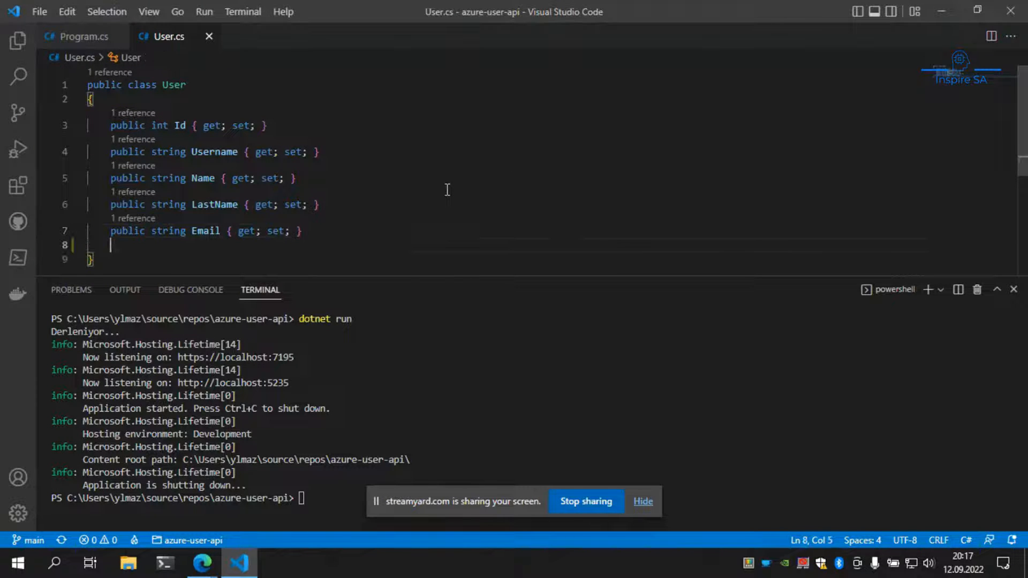
text(cr)
key(BackSpace)
key(BackSpace)
text(prop)
key(Tab)
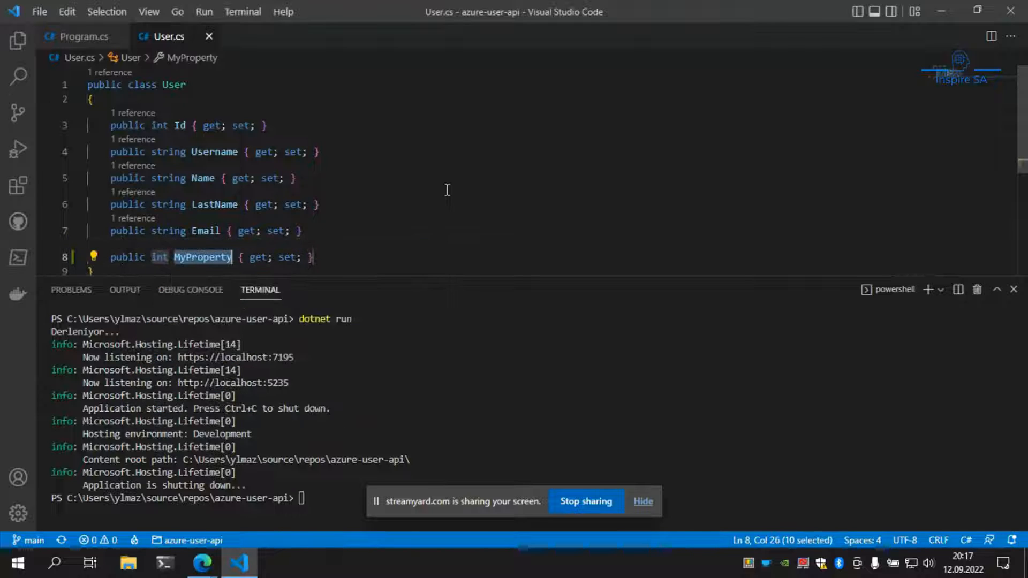
text(Dat)
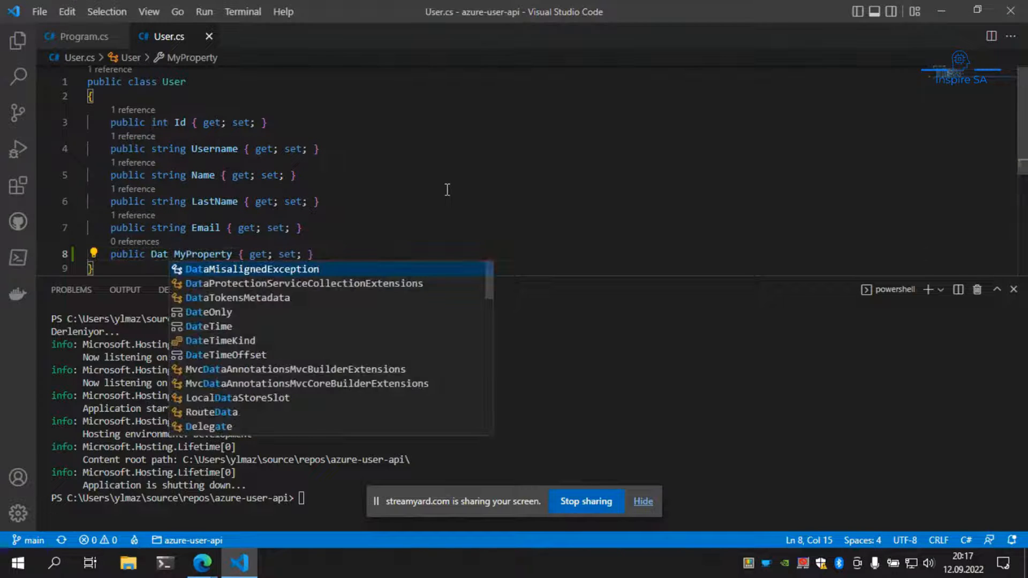
text(eTime)
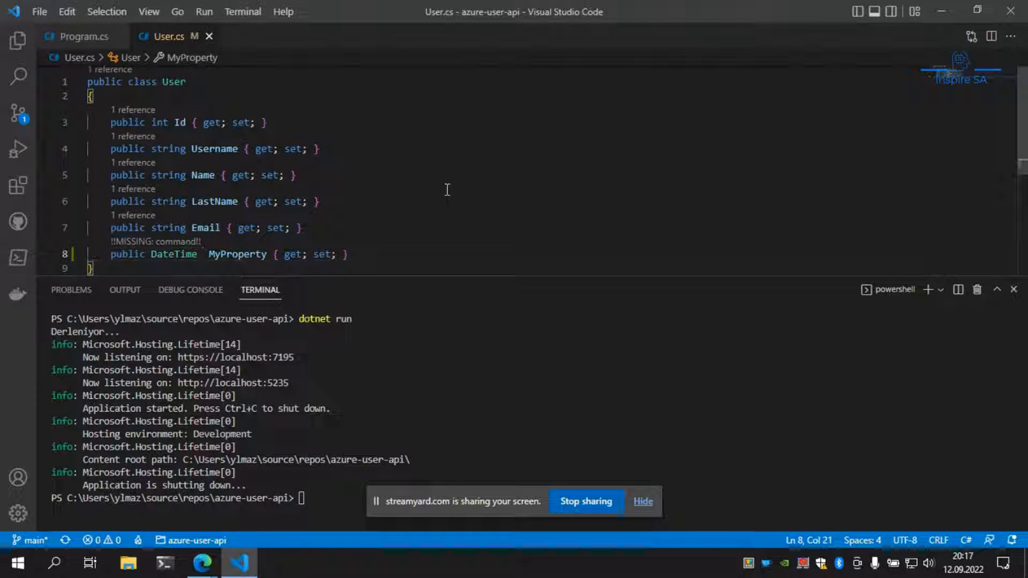
key(BackSpace)
key(Tab)
text(Birt)
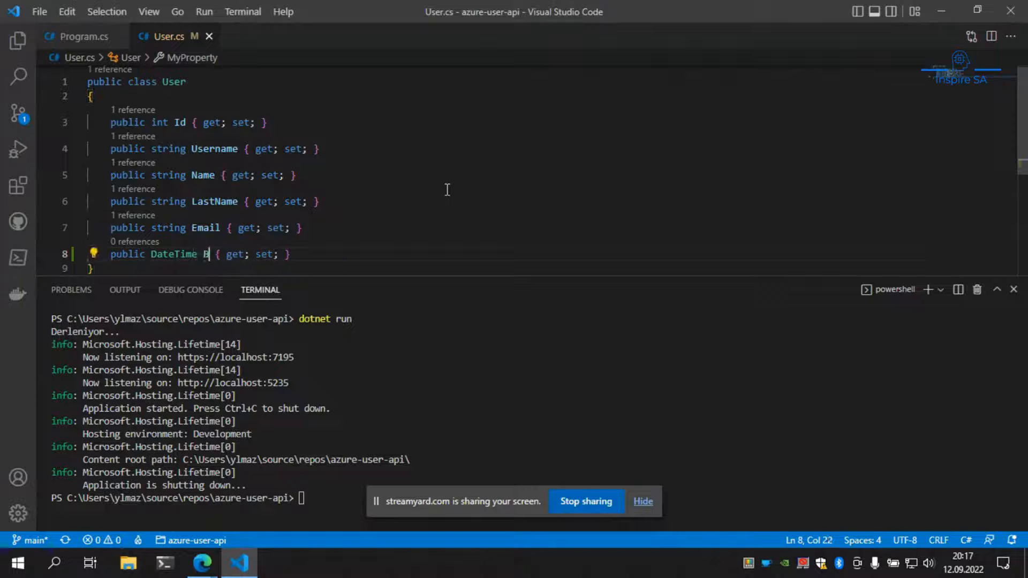
text(hDat)
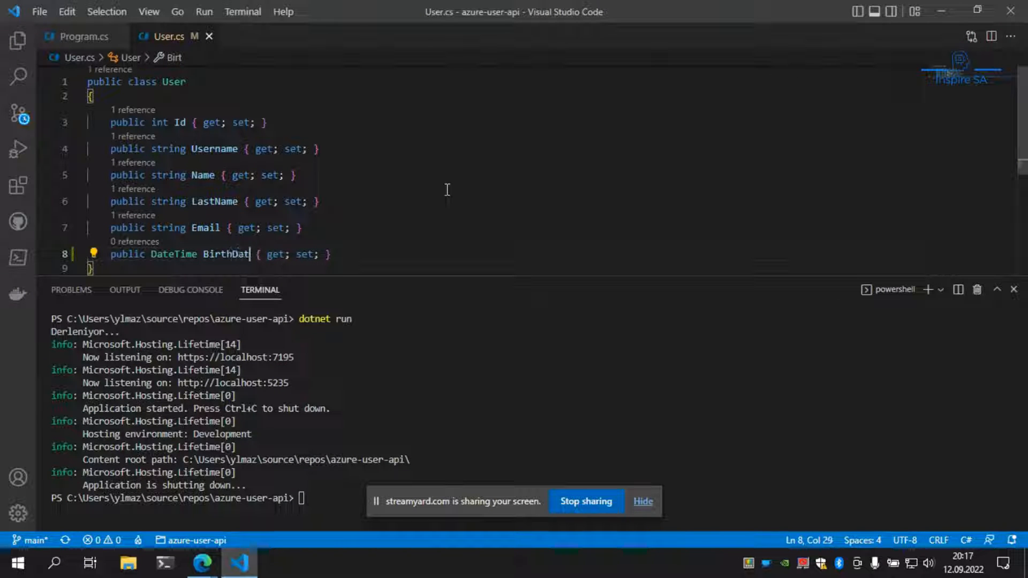
text(e)
key(Tab)
Add a public string property named Country with get and set below BirthDate.
key(Return)
text(prop)
key(Tab)
key(Tab)
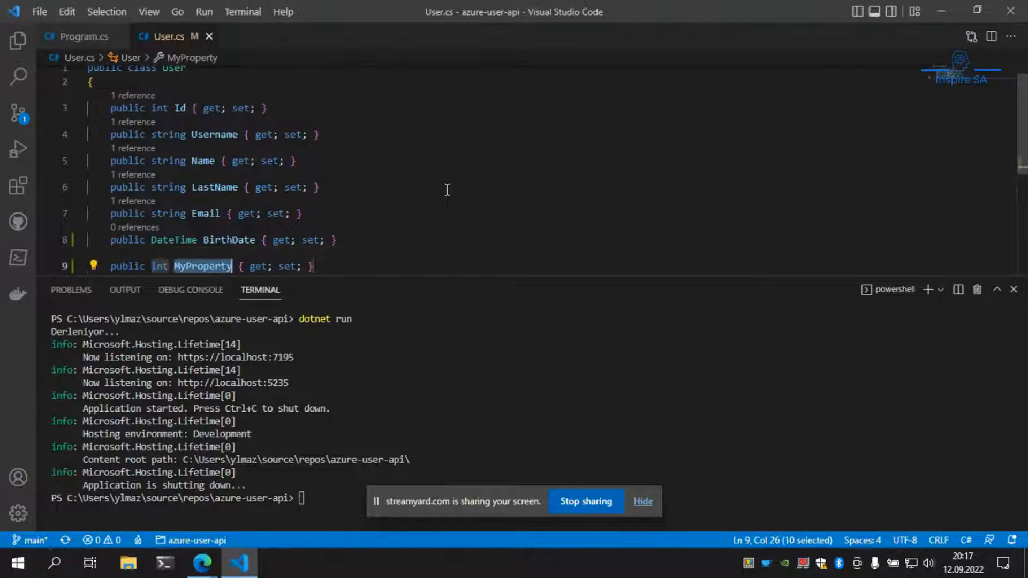
key(shift+Tab)
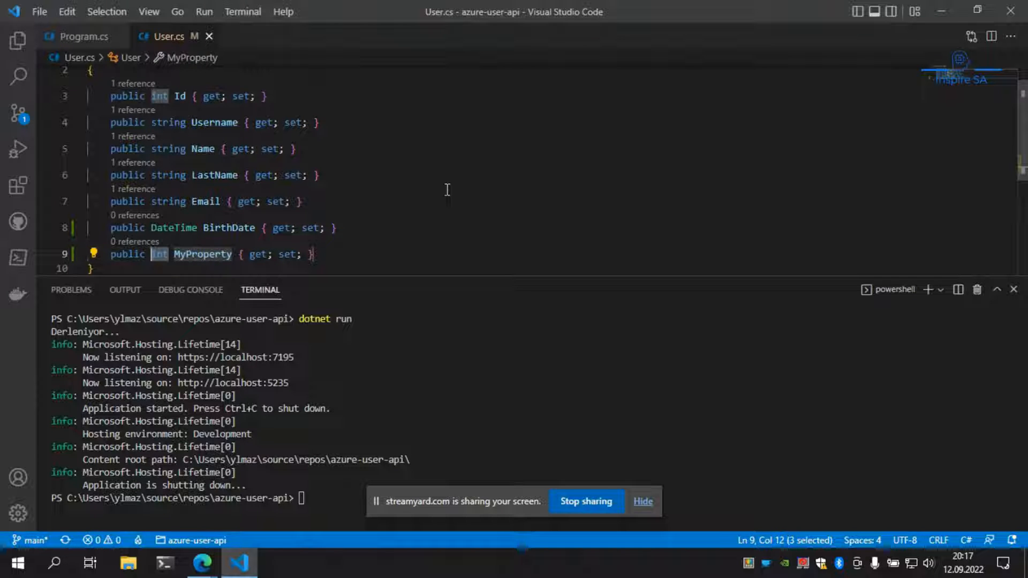
text(string)
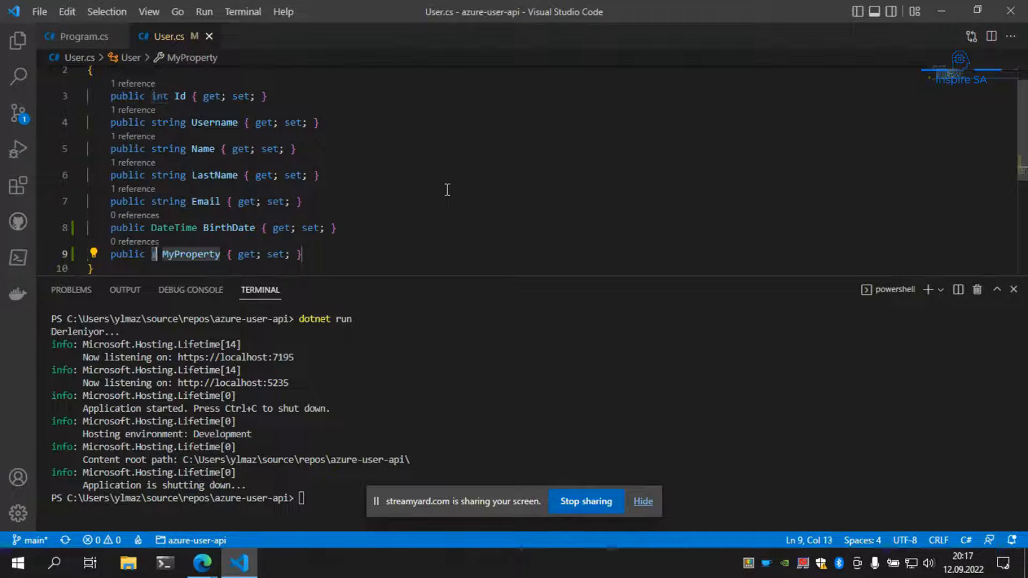
key(Tab)
key(Tab)
text(Countr)
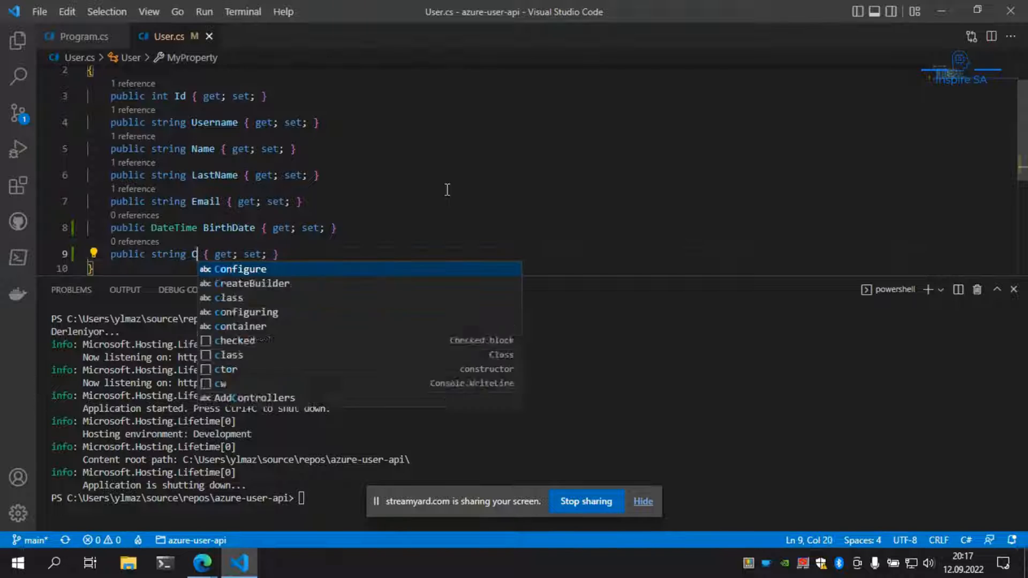
key(End)
Add a public string property named City with get and set below Country.
key(Return)
text(prop)
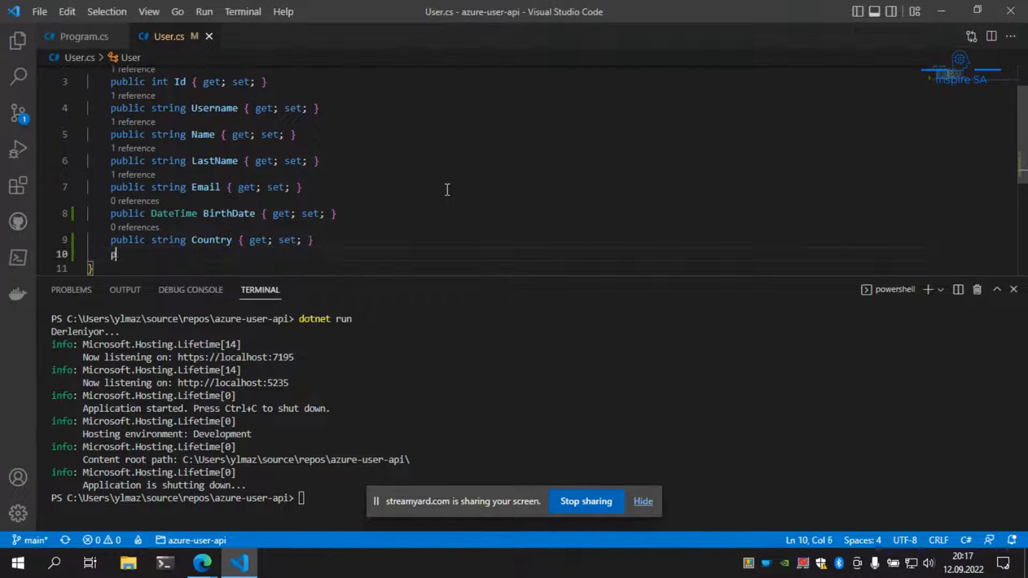
key(Tab)
key(Tab)
key(Left)
key(shift+Tab)
text(string)
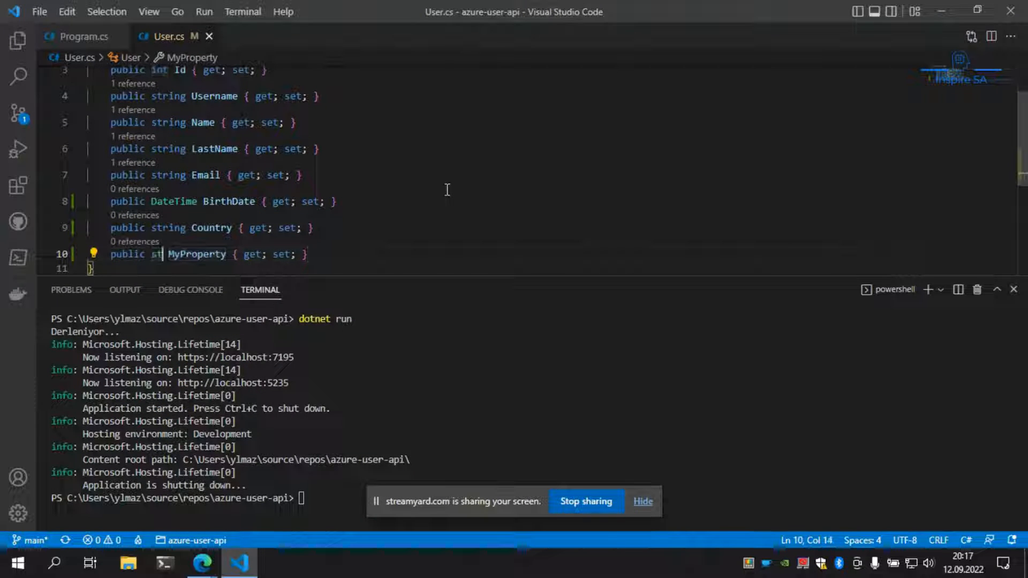
key(Tab)
key(Tab)
text(City)
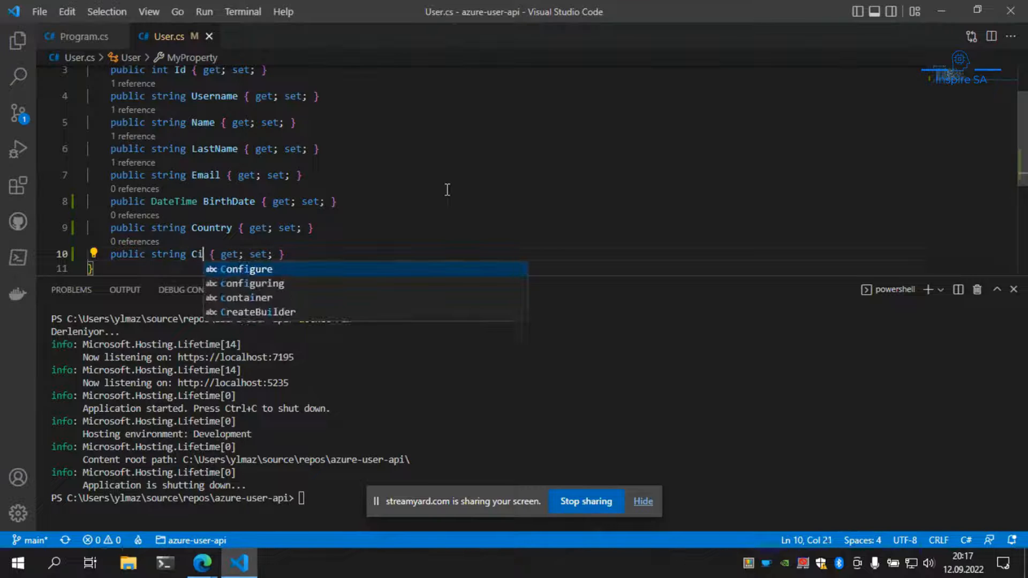
key(Right)
In Program.cs, start a RuleFor call for x=>x.BirthDate on a new line below the Email rule.
key(ctrl+Tab)
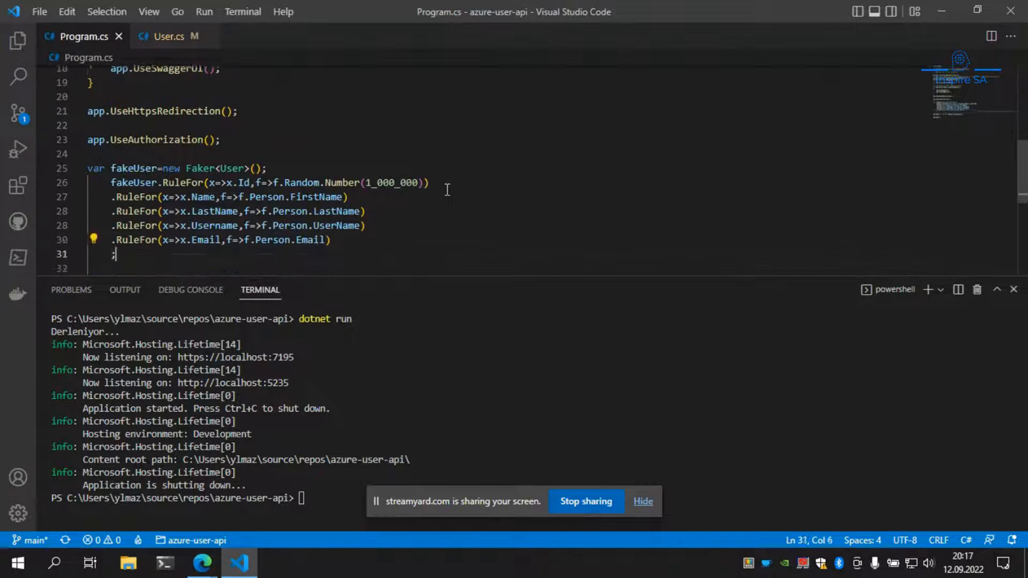
key(Return)
text(.Rule)
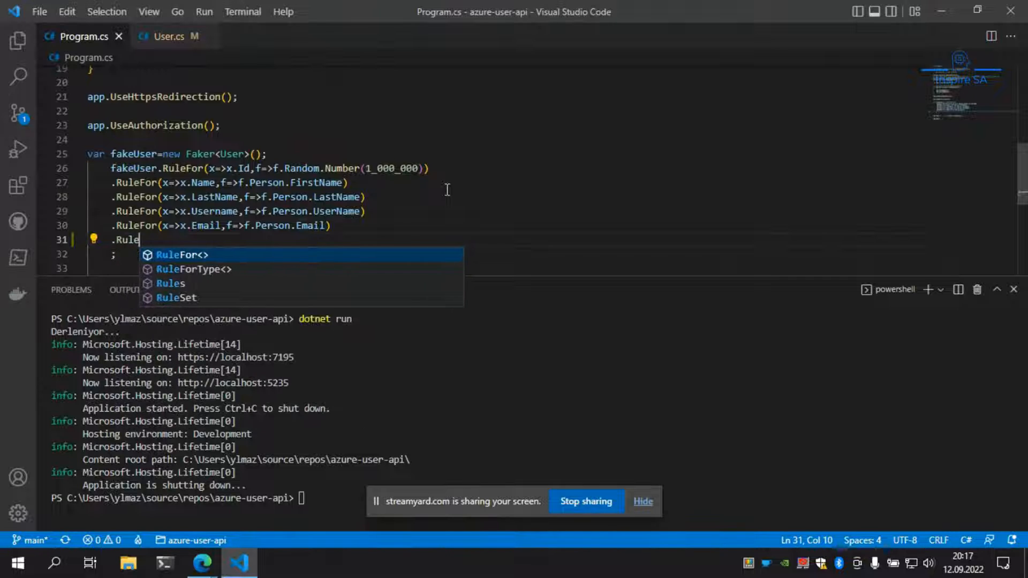
key(Tab)
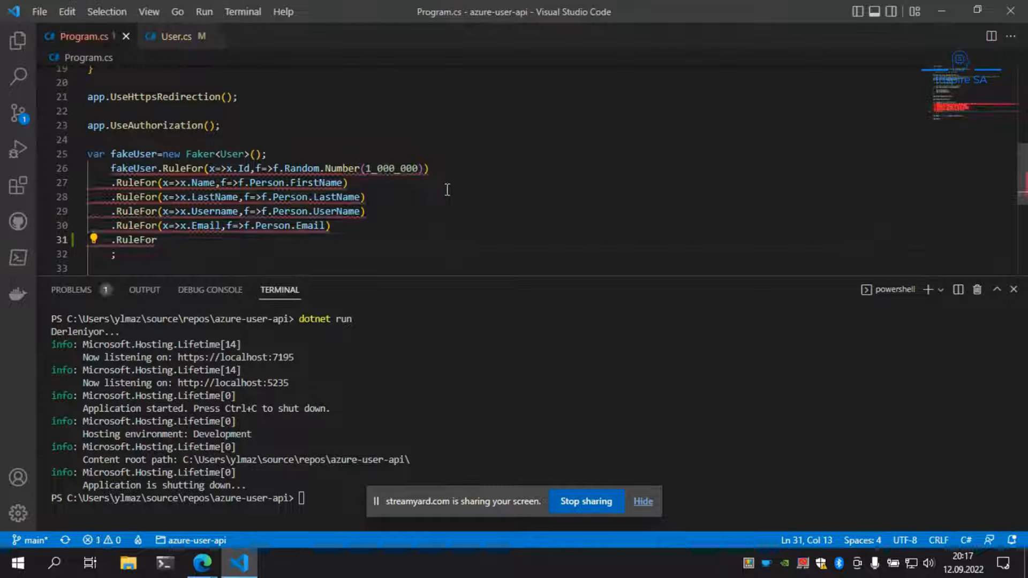
text((x=>x.)
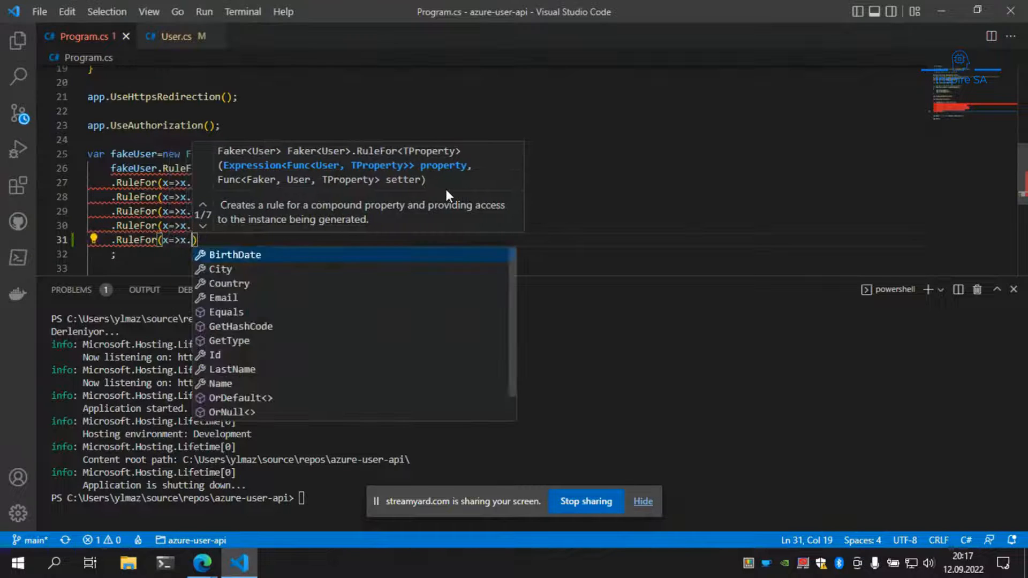
key(Tab)
Complete the BirthDate rule with the generator f=>f.Person.DateOfBirth.
text(,f)
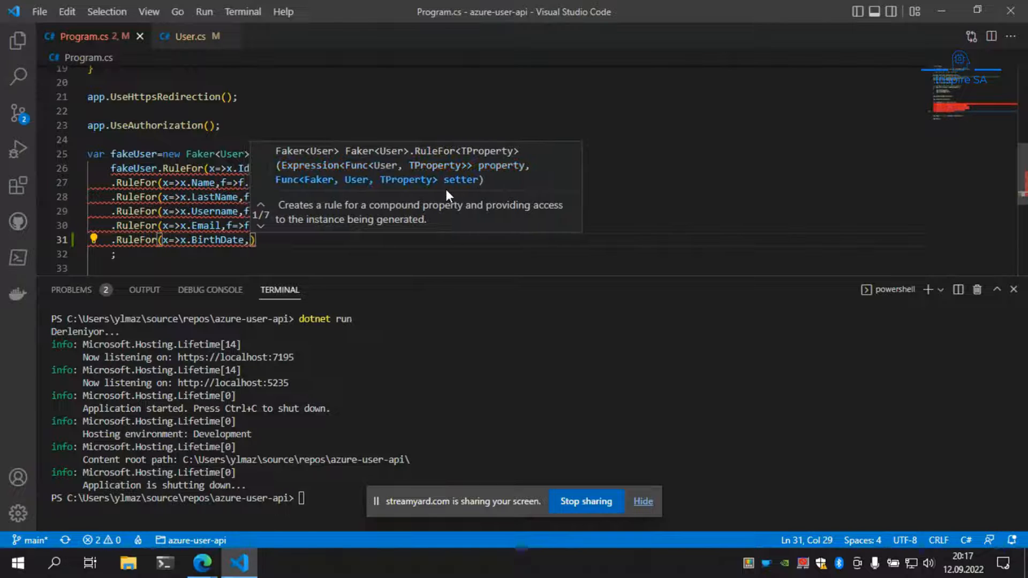
text(akeUser=>)
key(Left)
key(Left)
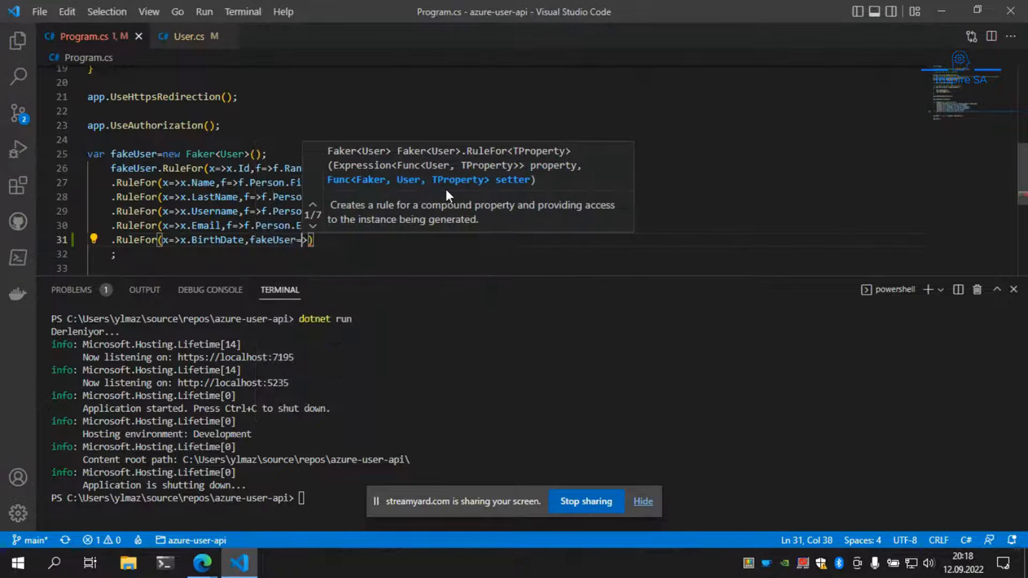
key(BackSpace)
key(BackSpace)
key(BackSpace)
key(BackSpace)
key(BackSpace)
key(BackSpace)
key(BackSpace)
text(f.)
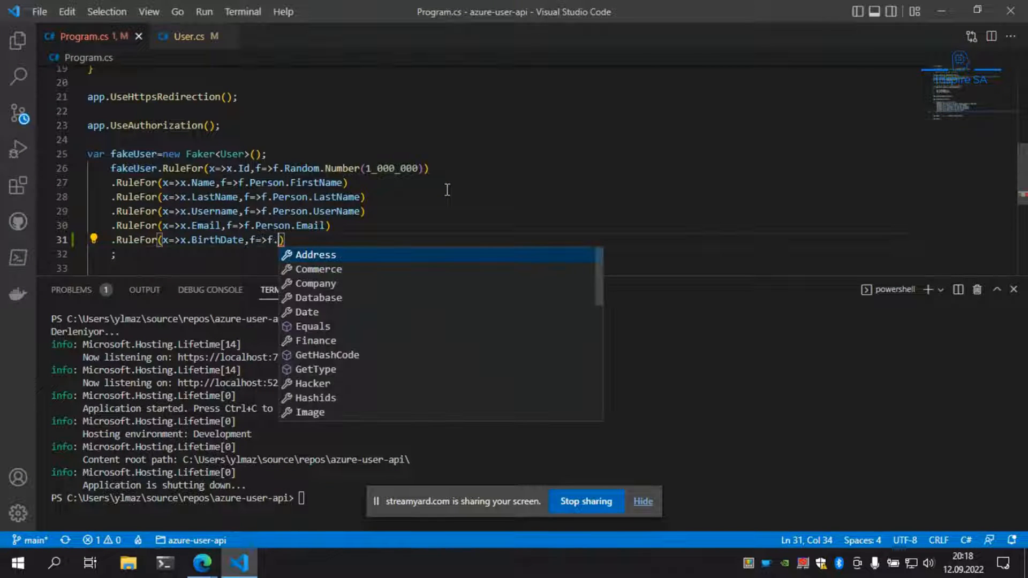
text(Person.Da)
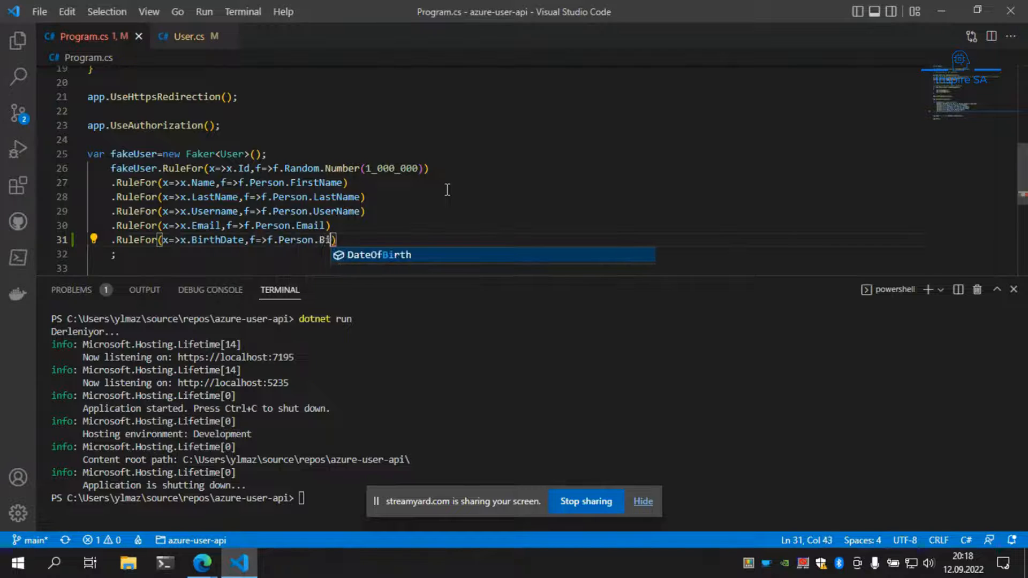
key(Tab)
key(End)
Add a RuleFor call below the BirthDate rule that fills x.Country from f.Address.Country().
key(Return)
text(.Rul)
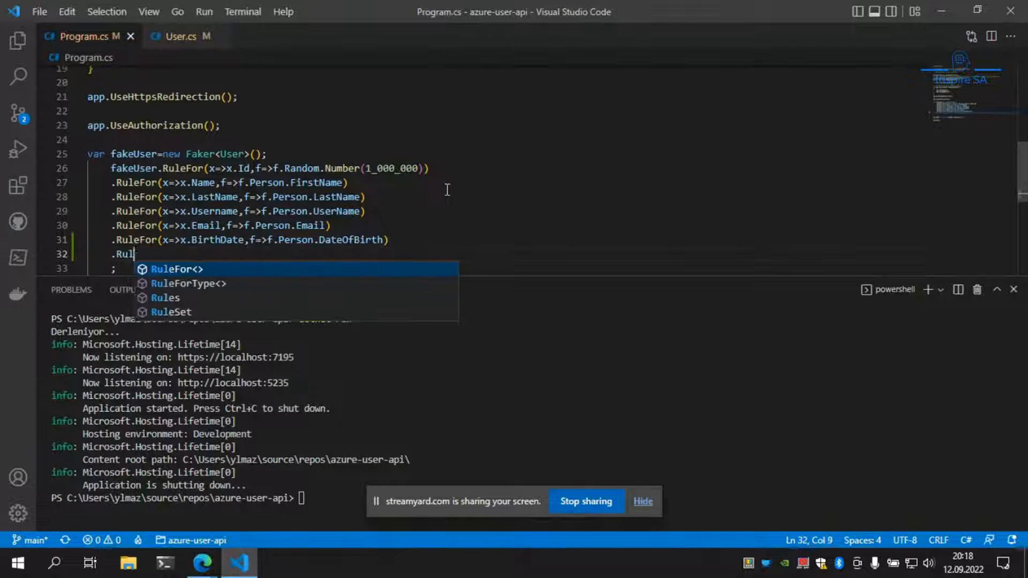
key(Tab)
text((x=>)
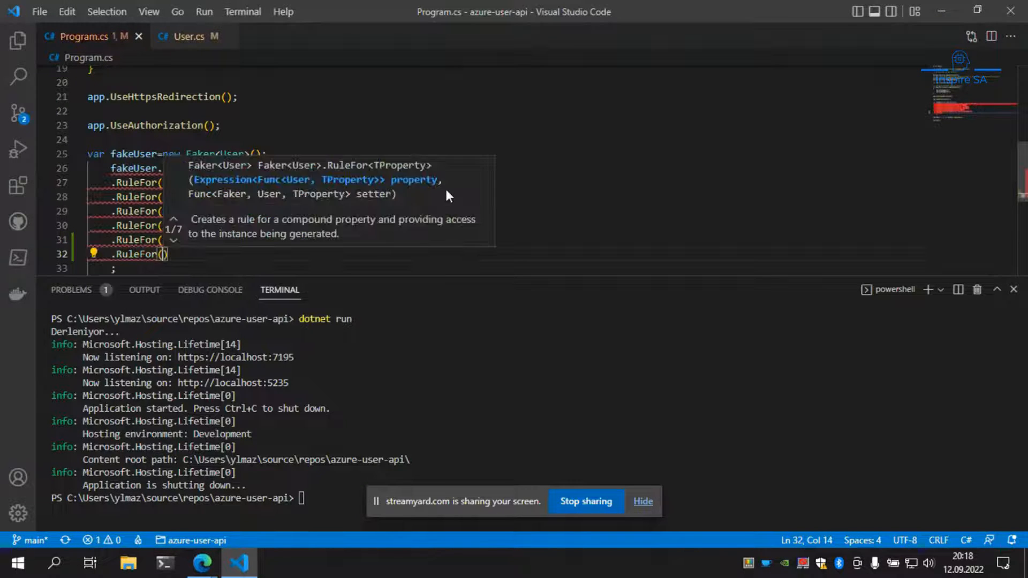
text(x.)
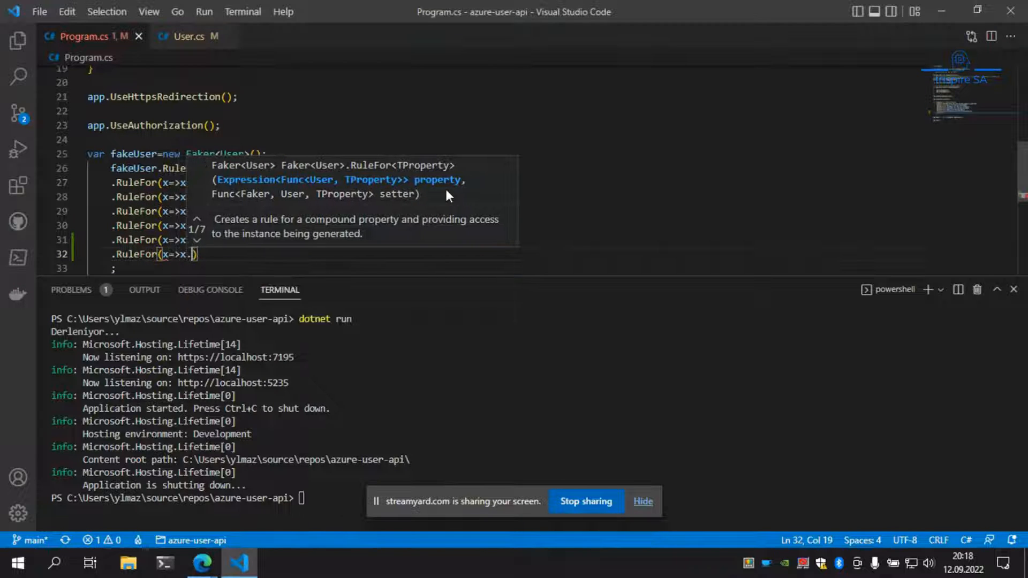
key(Down)
key(Down)
key(Tab)
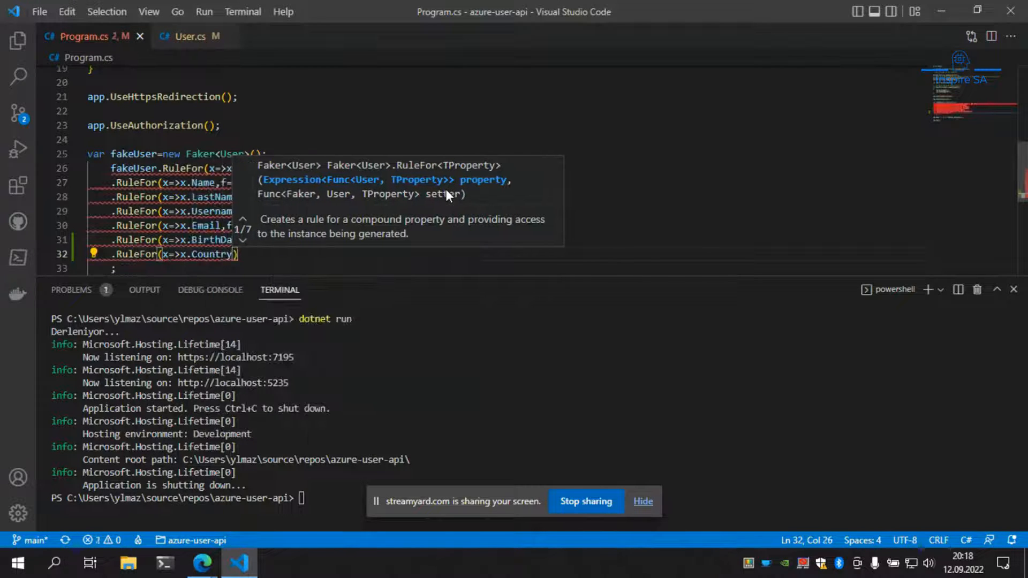
text(,f=>f.)
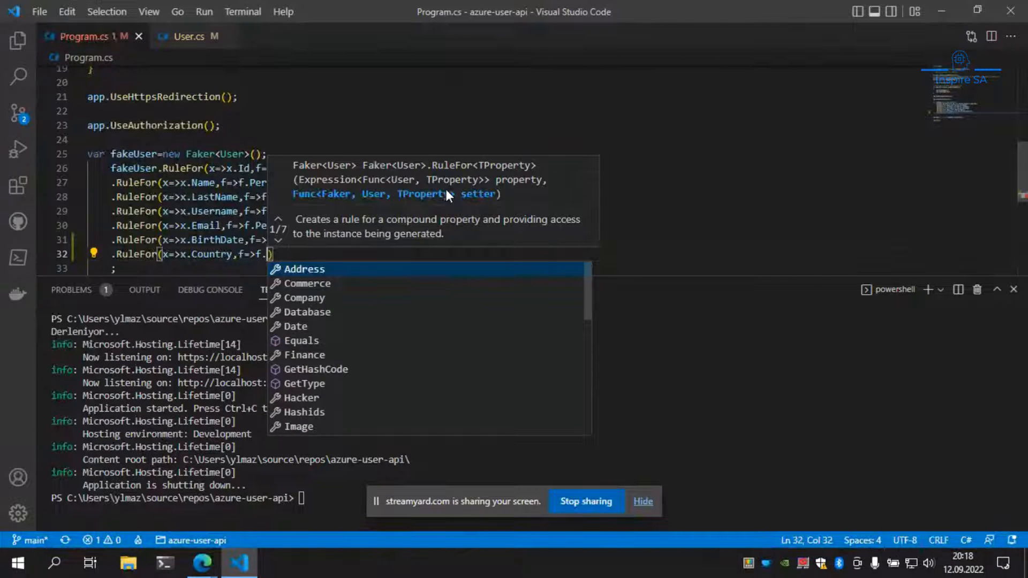
text(Address.)
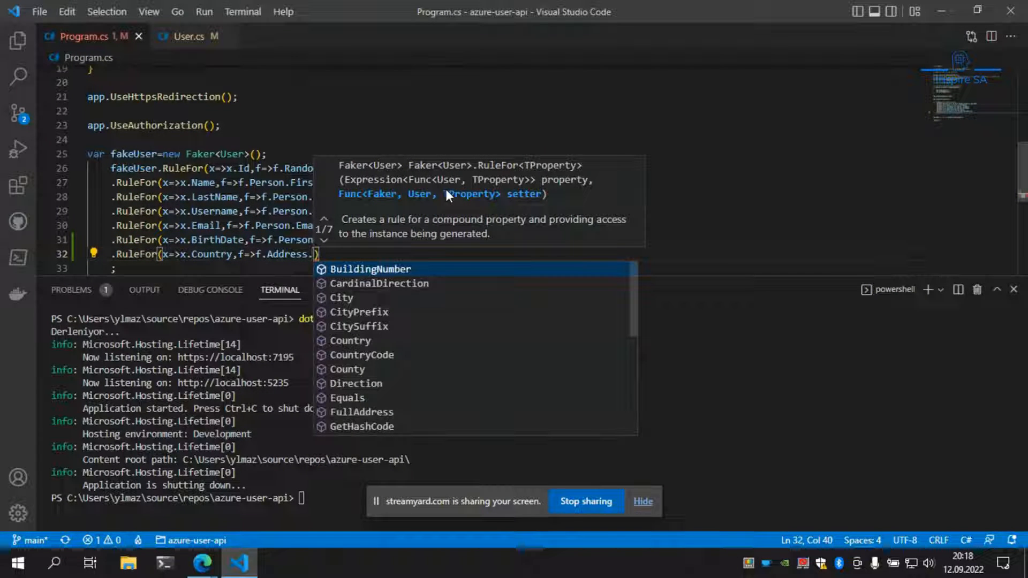
text(Country)
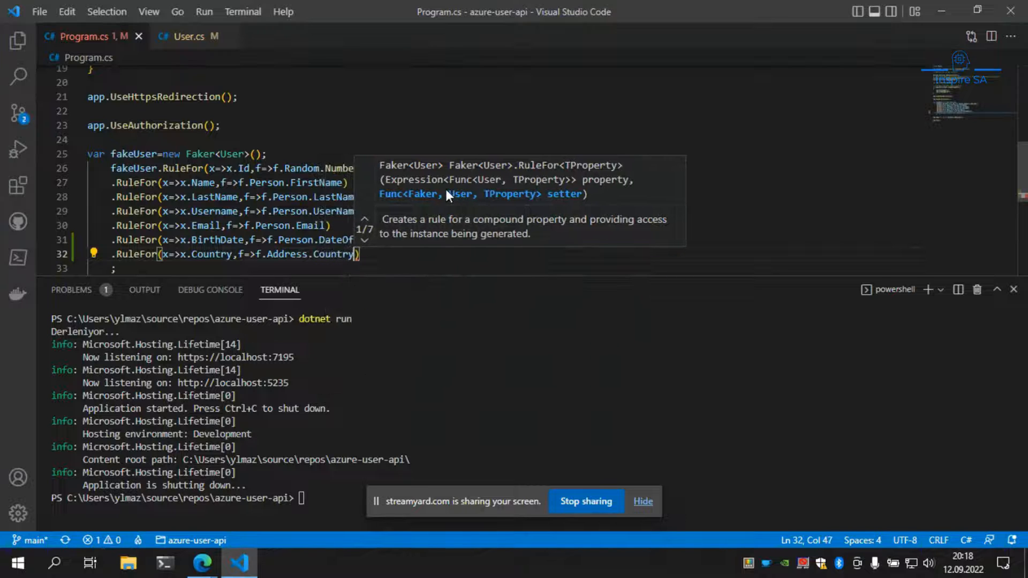
text(()))
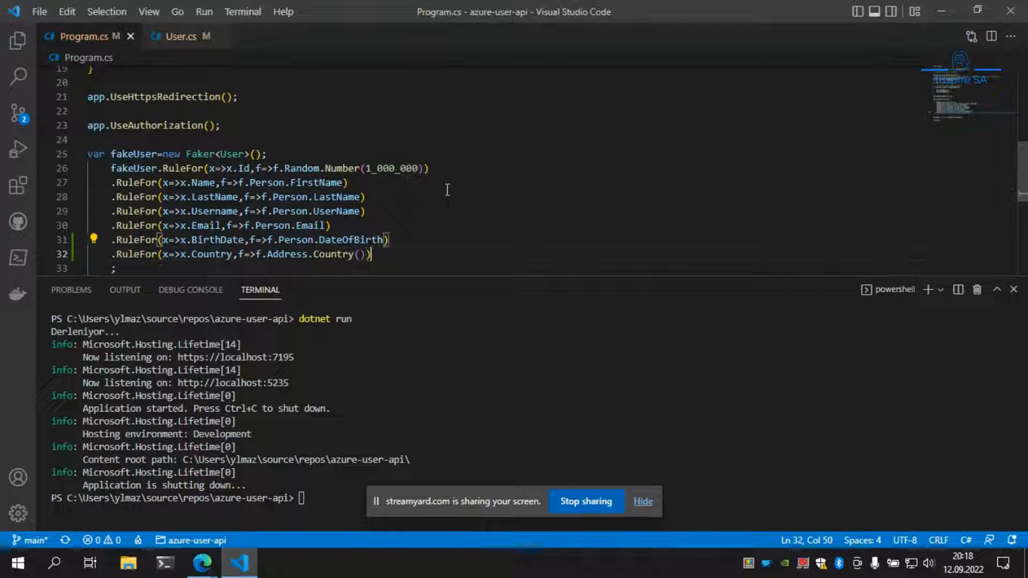
Duplicate the Country rule onto a new line directly below it.
key(shift+Home)
key(ctrl+c)
key(End)
key(Return)
key(ctrl+v)
key(Left)
key(Left)
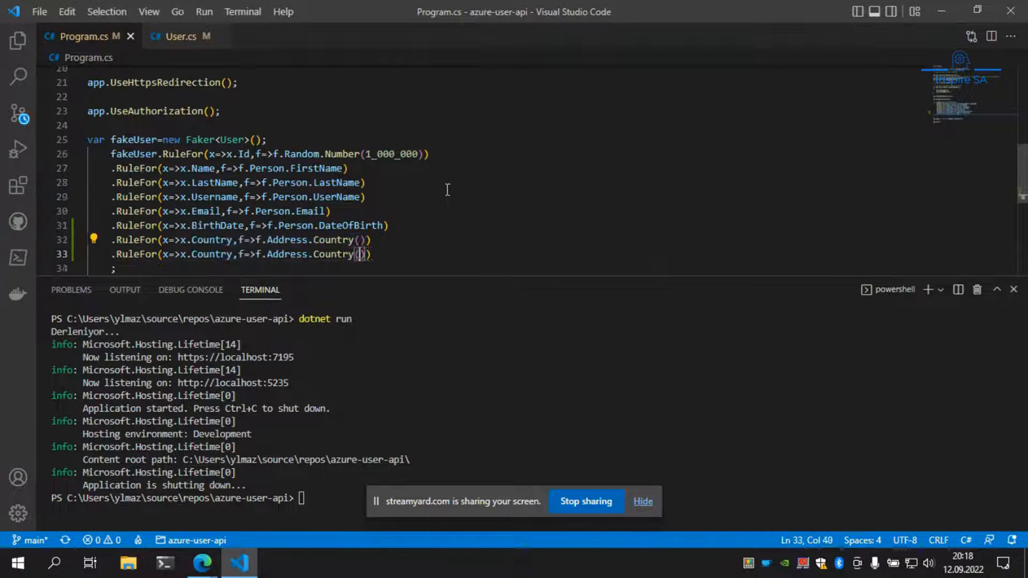
Change the generator in the duplicated rule to f.Address.City().
key(Left)
key(Left)
key(Right)
key(ctrl+shift+Left)
text(Ci)
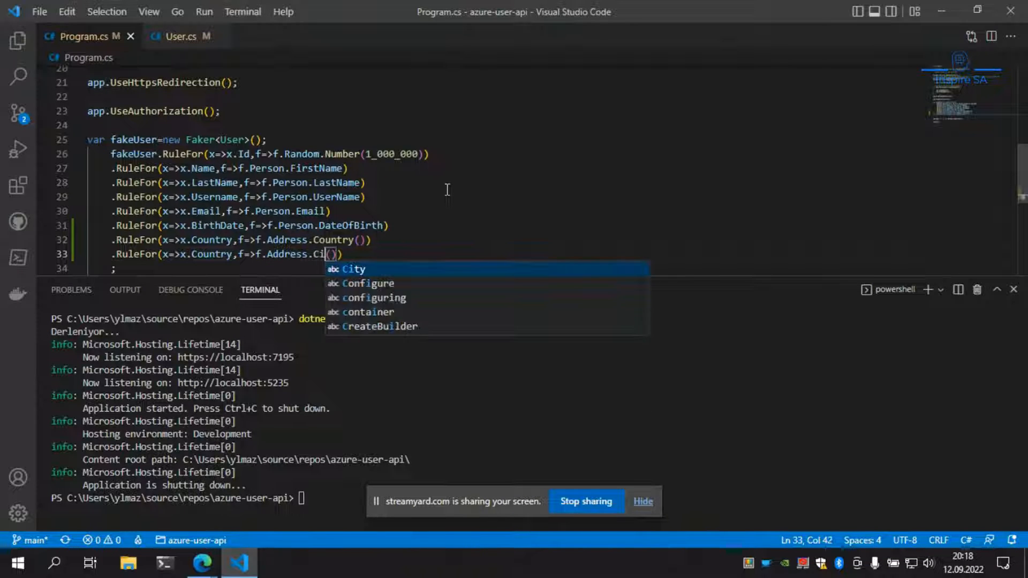
key(Tab)
Change the target property of the duplicated rule to x.City.
key(Left)
key(Left)
key(Left)
key(Left)
key(Left)
key(Left)
key(Left)
key(Left)
key(Left)
key(Left)
key(ctrl+shift+Left)
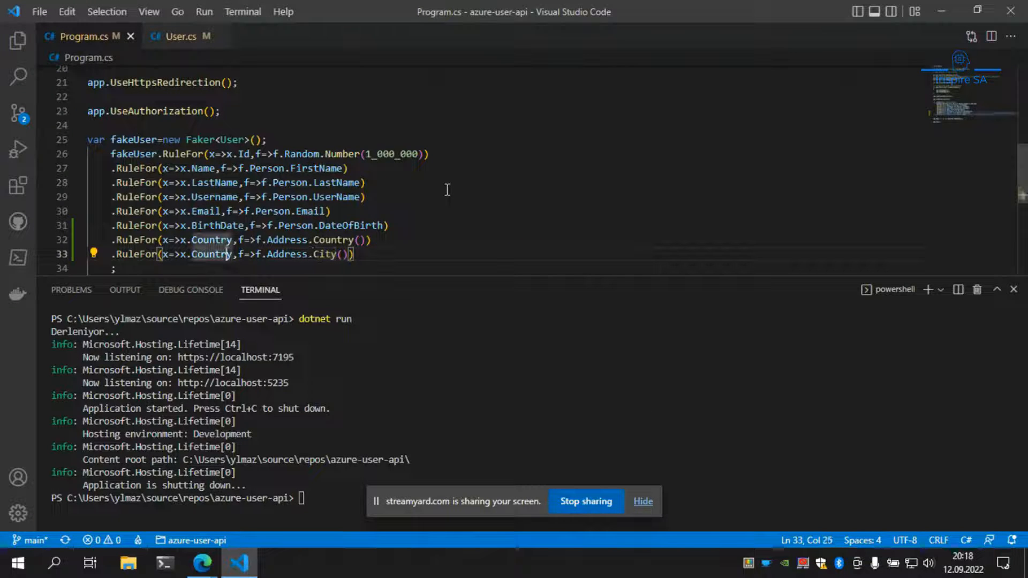
text(C)
key(Escape)
text(i)
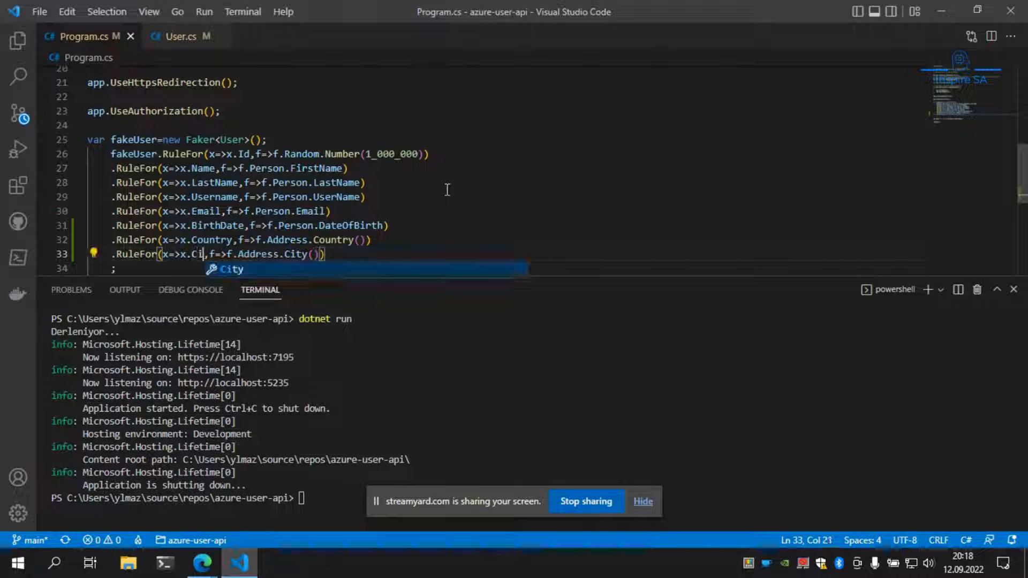
key(Tab)
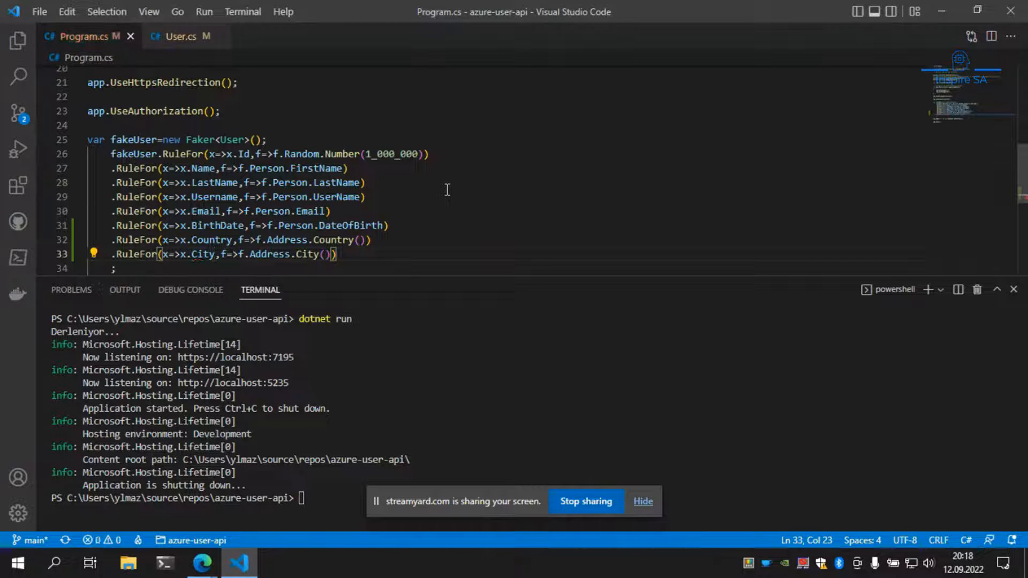
Stage all changes with git add . and commit them with the message "add new properties" in the terminal.
click(319, 497)
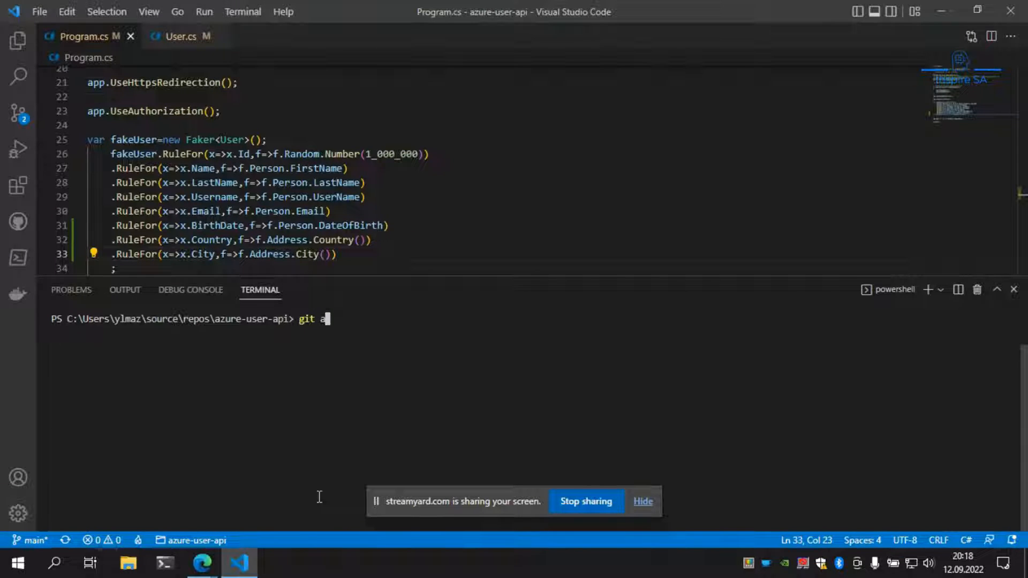
text(git add .)
key(Return)
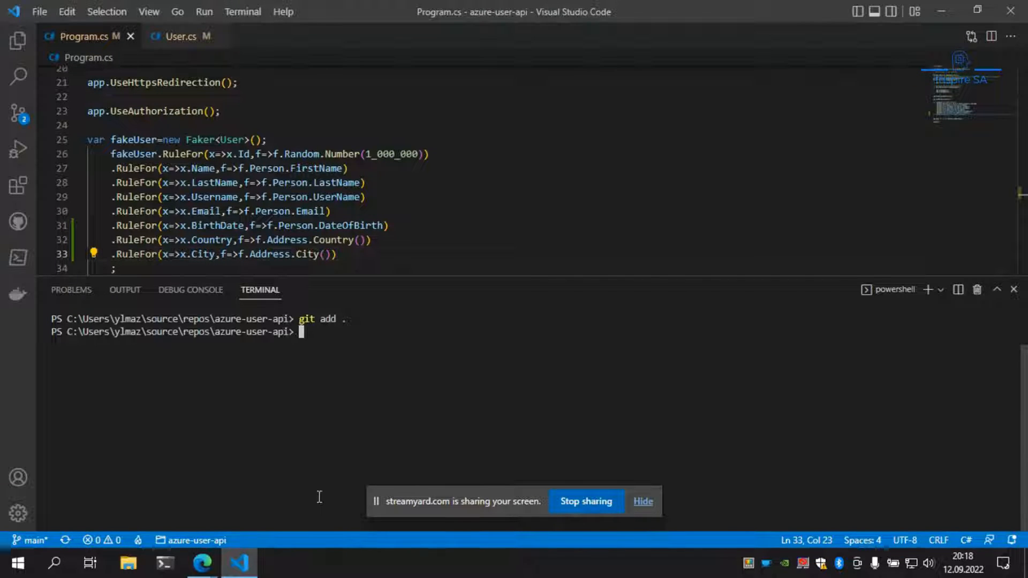
text(git commit -)
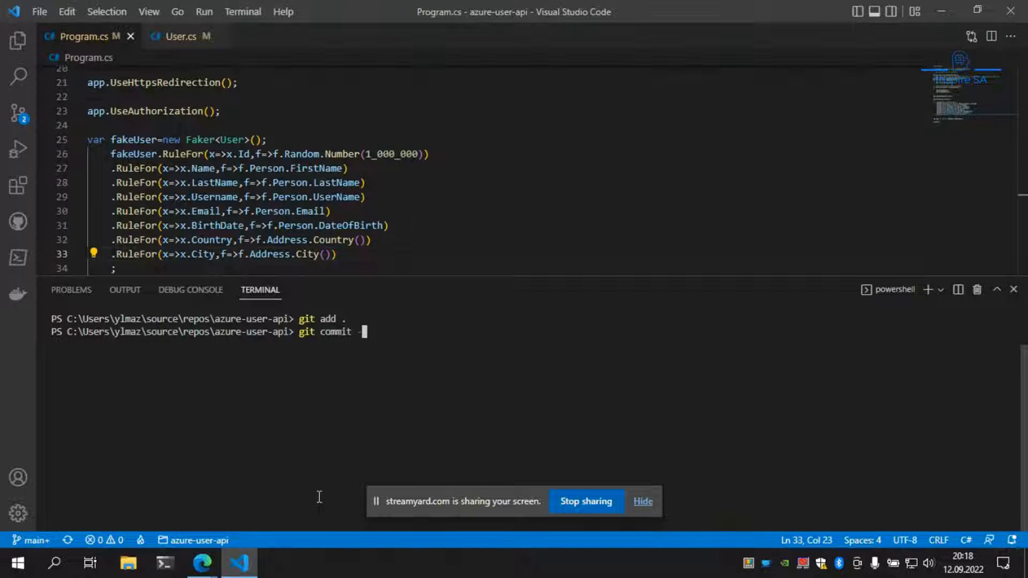
text(m "")
text(add new )
text(properties)
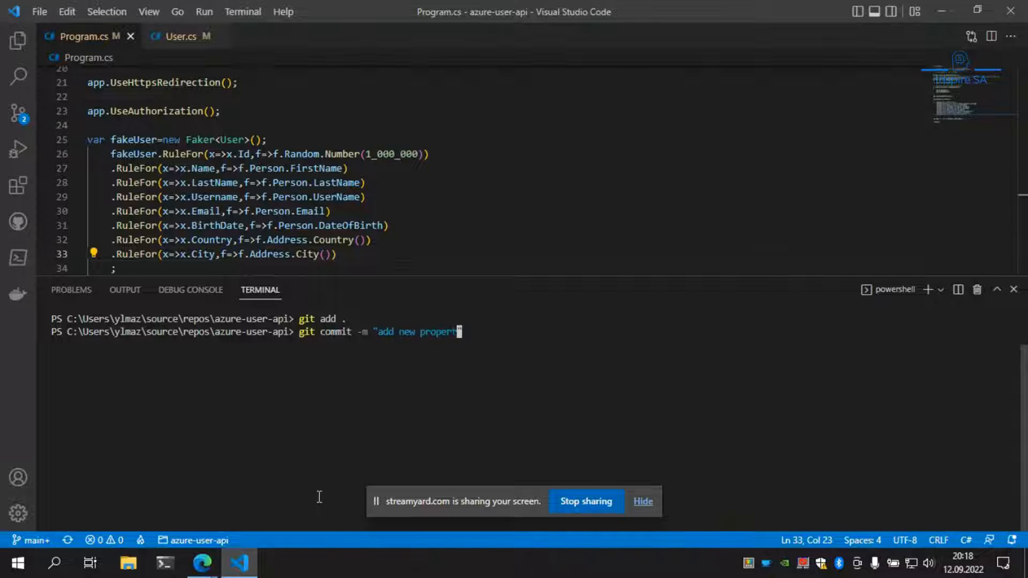
key(Return)
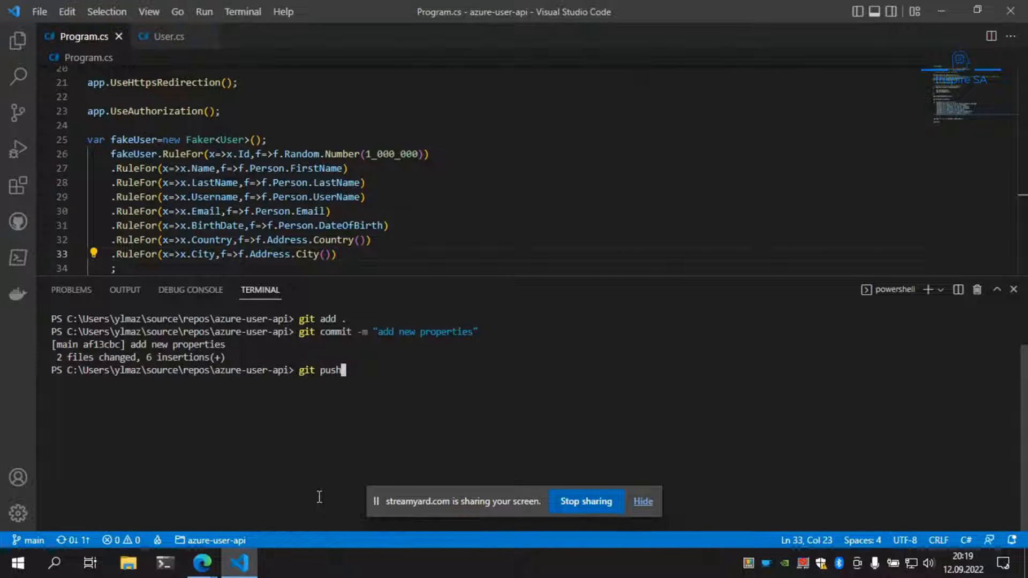
Try to push the commit to the remote repository with git push.
key(Return)
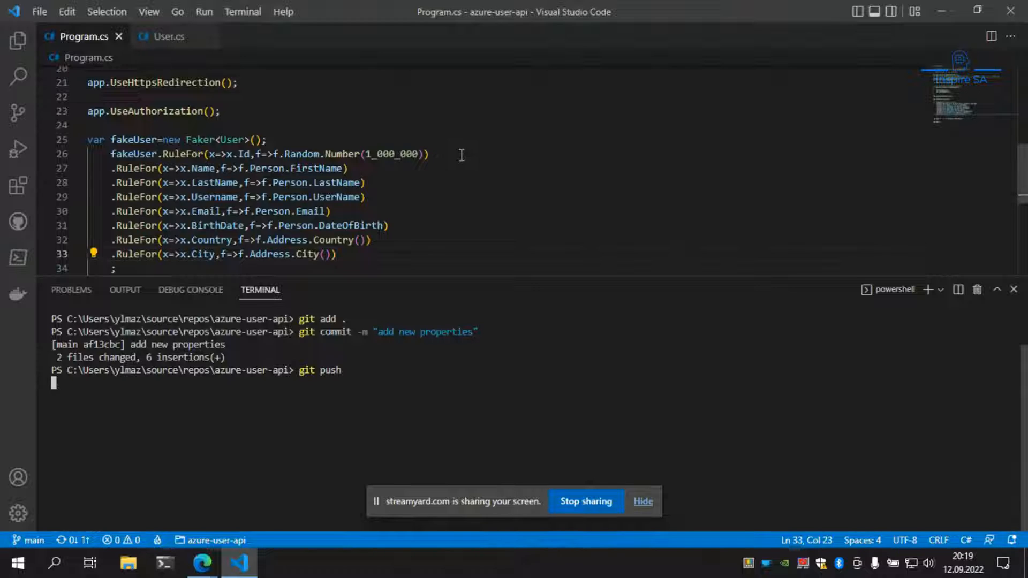
scroll(459, 156, down, 1)
click(458, 217)
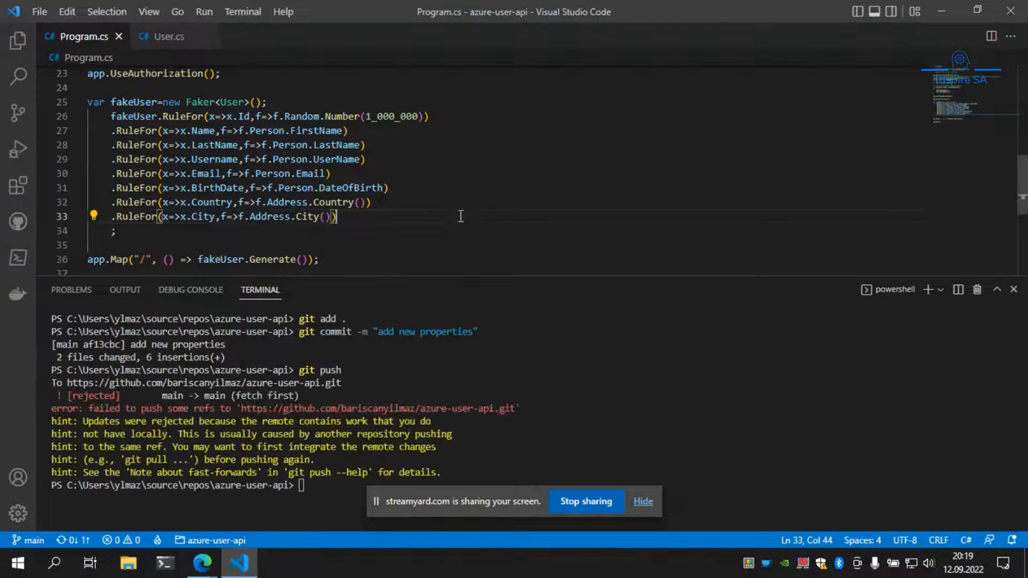
Pull the remote changes into the local main branch with git pull in the terminal.
click(327, 501)
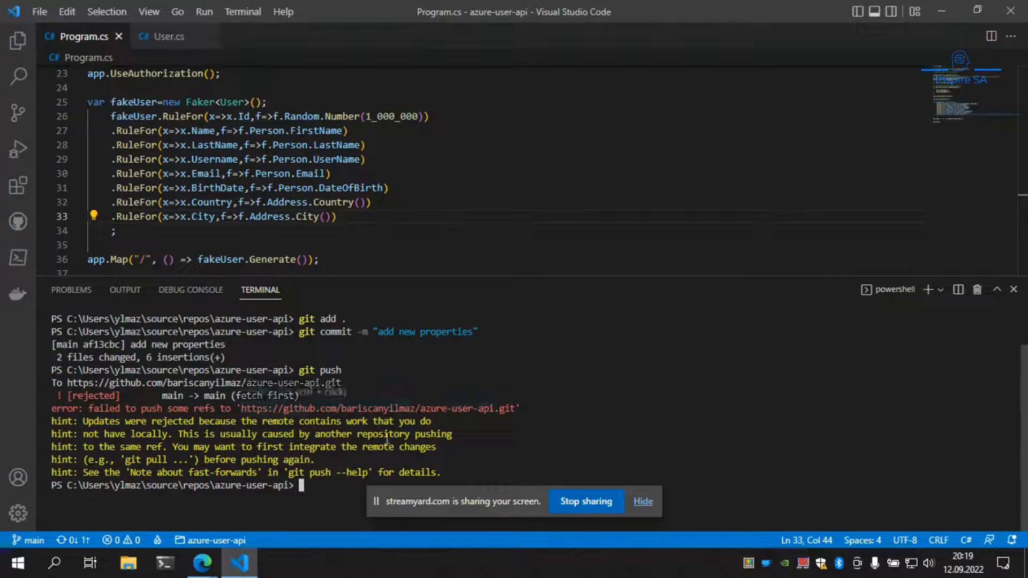
text(git pull)
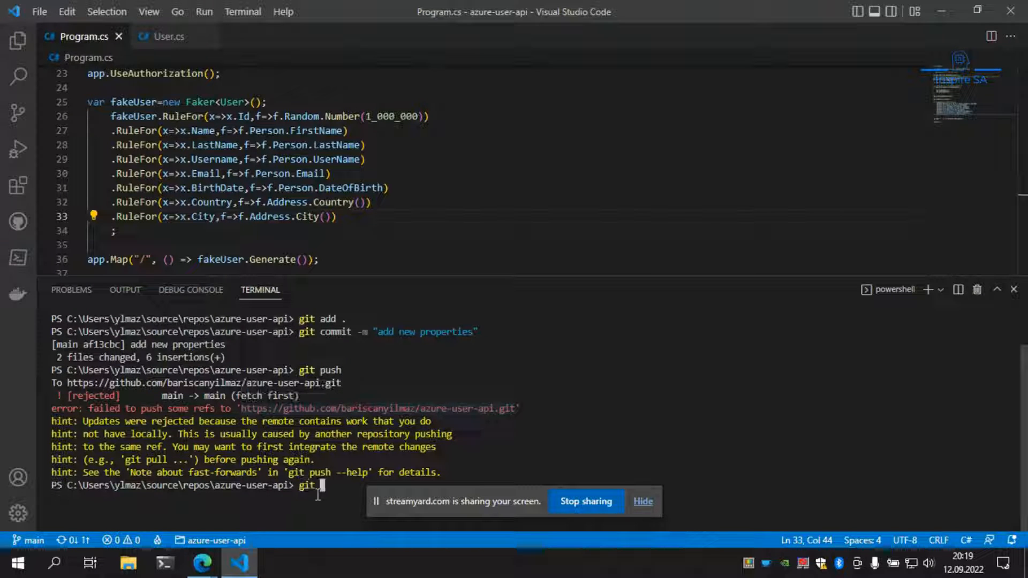
key(Return)
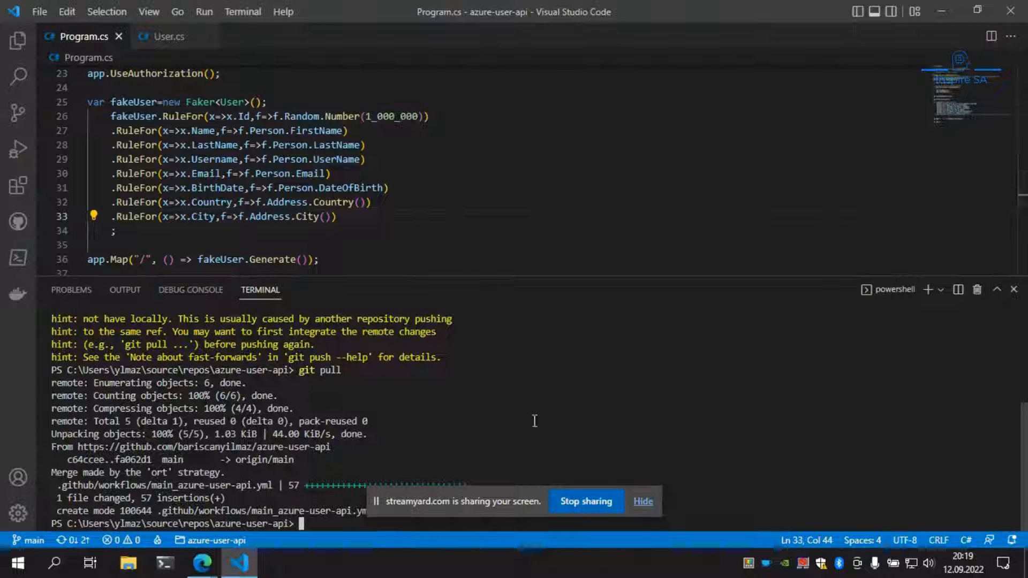
key(Up)
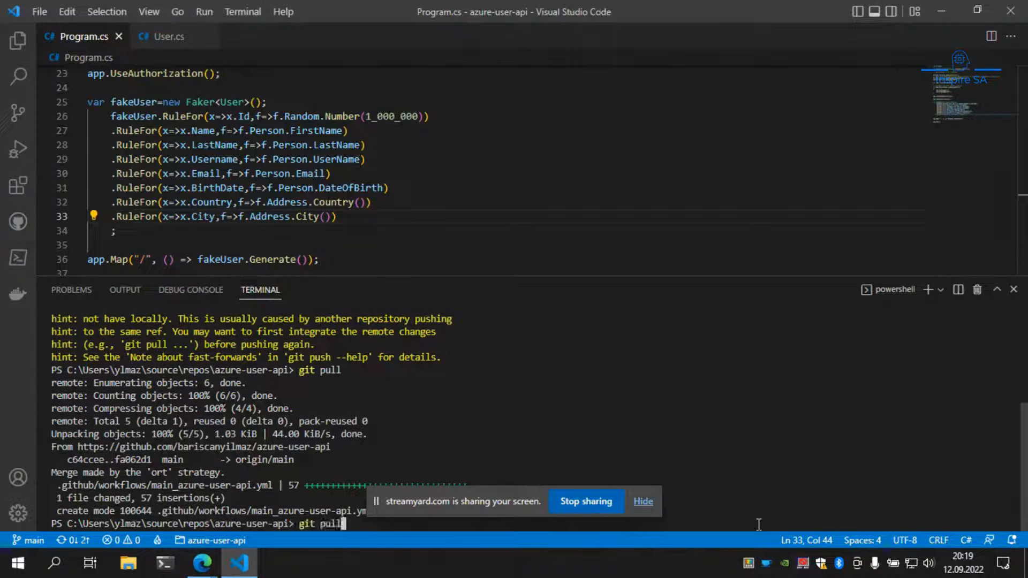
key(BackSpace)
key(BackSpace)
text(sh)
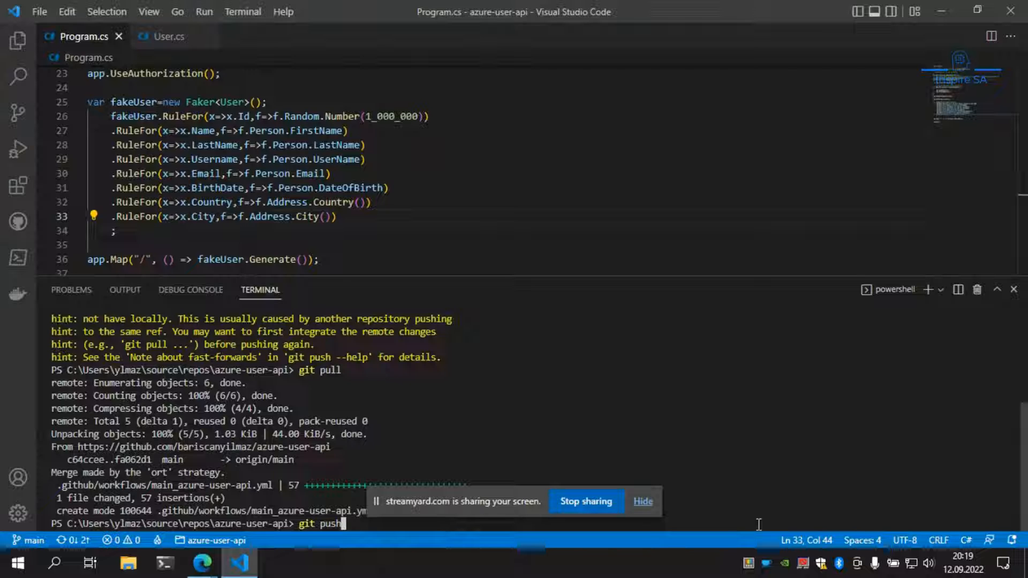
key(BackSpace)
key(BackSpace)
key(BackSpace)
key(BackSpace)
key(BackSpace)
key(BackSpace)
key(BackSpace)
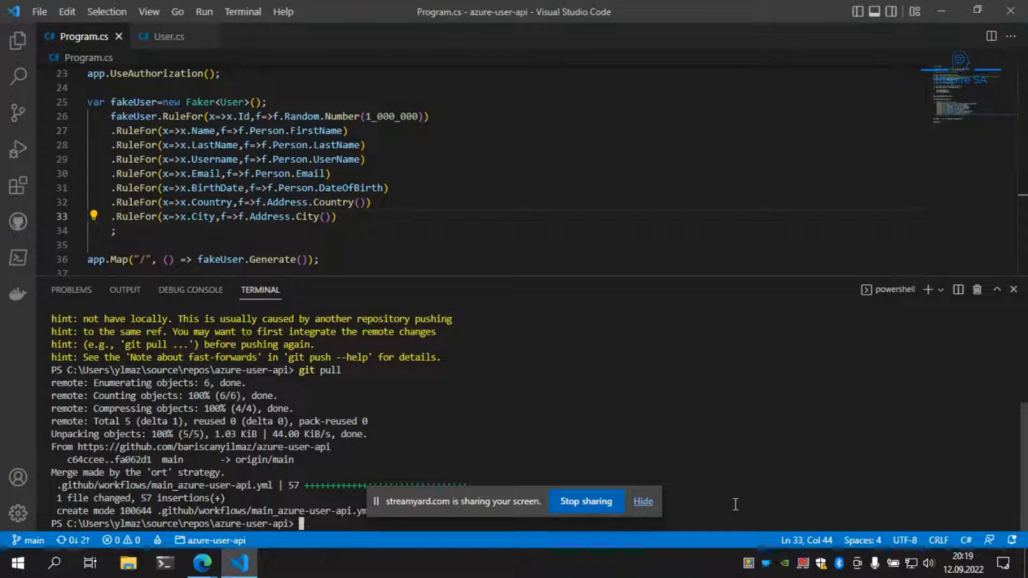
text(dotnet run)
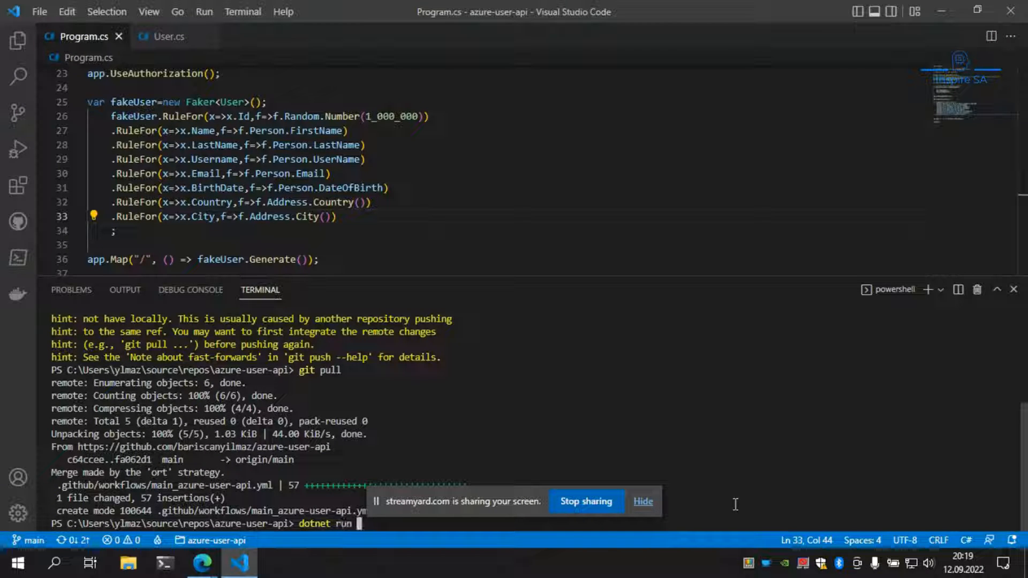
key(Return)
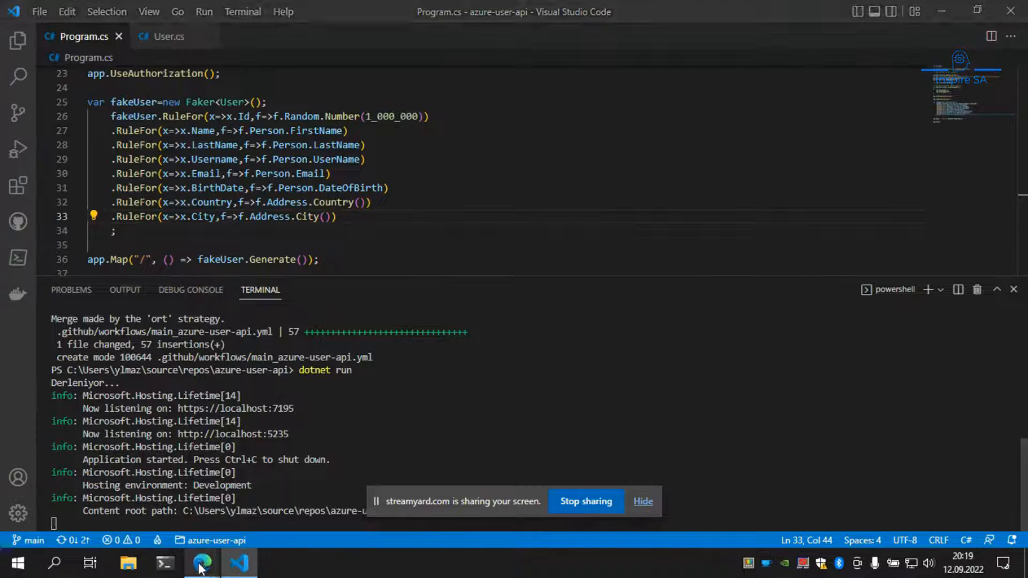
mouse_move(202, 563)
click(150, 508)
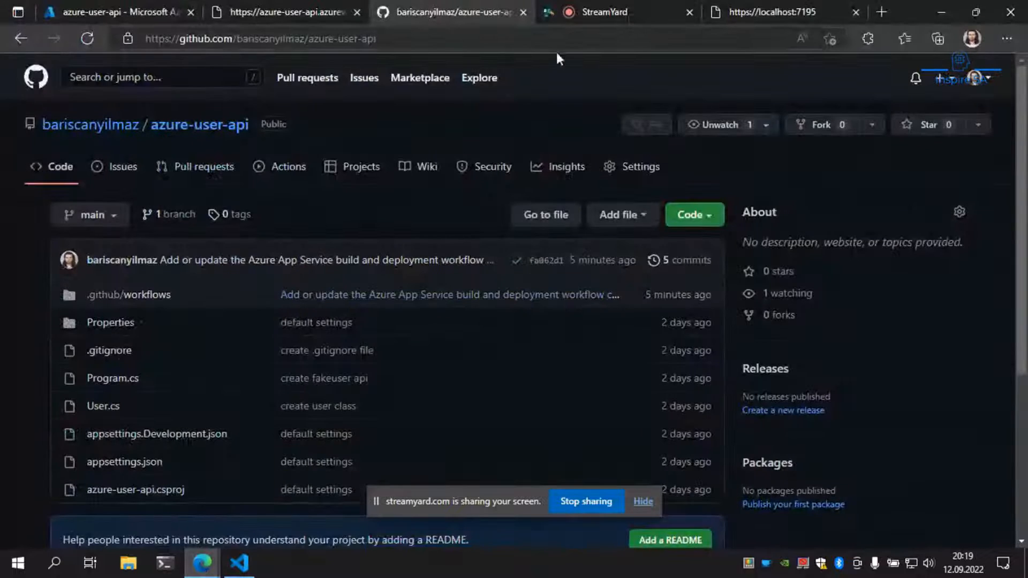
click(738, 22)
click(85, 39)
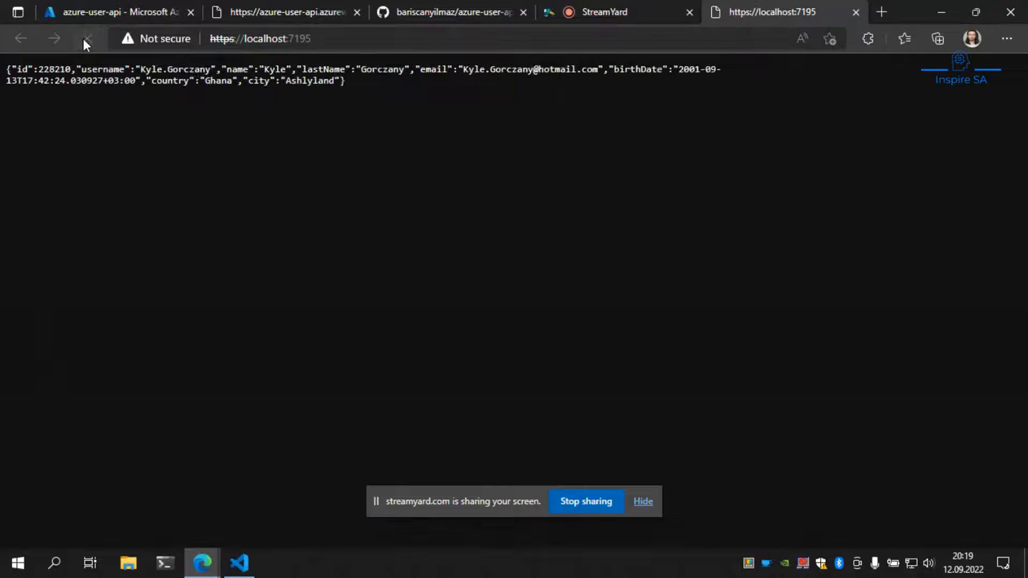
Reload the local API response several times and check the birthDate, country and city fields of the generated users.
click(83, 39)
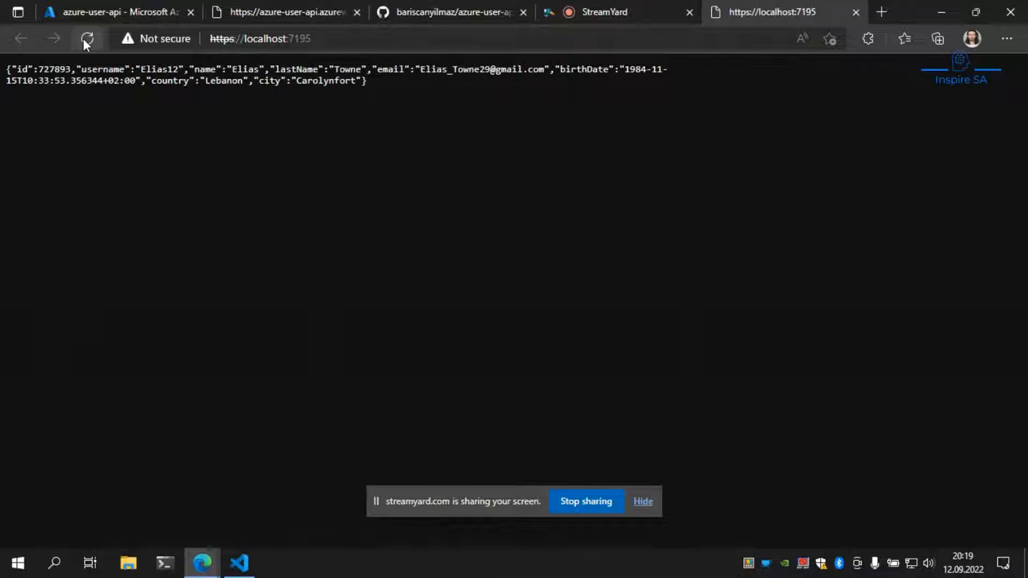
double_click(598, 68)
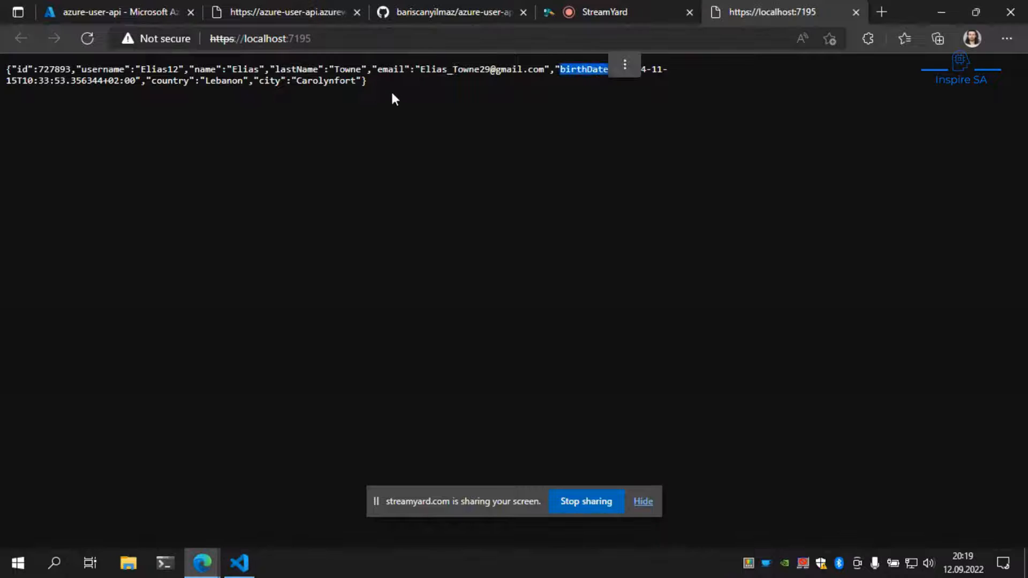
click(391, 90)
click(92, 41)
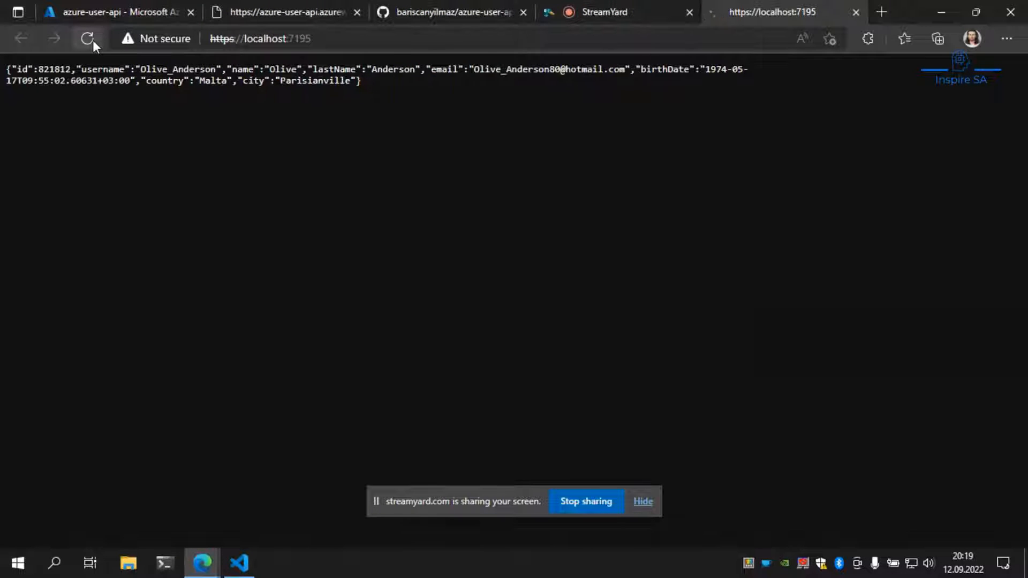
click(92, 40)
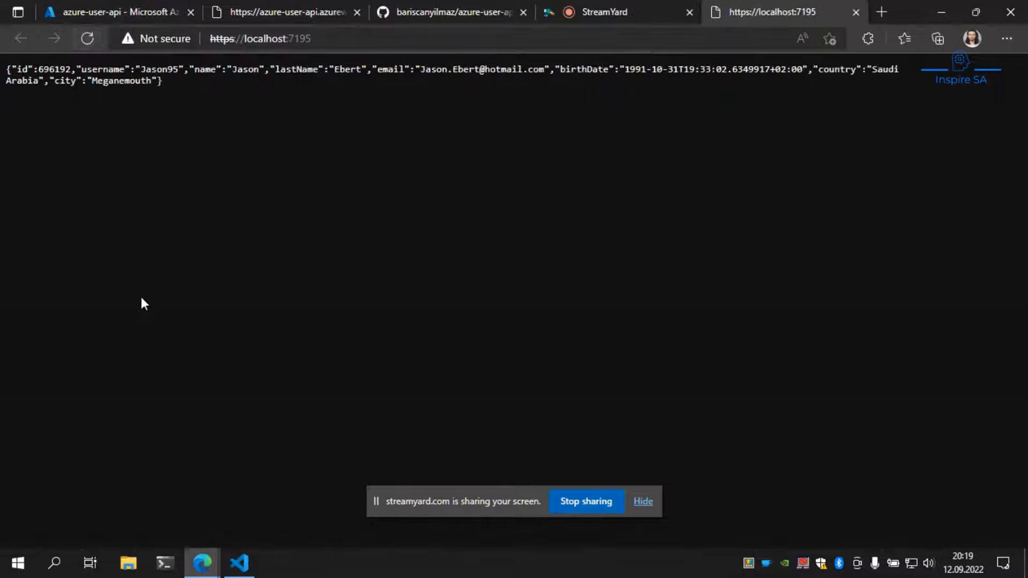
Return to Visual Studio Code, stop the running API, clear the terminal with cls and hide it.
click(237, 567)
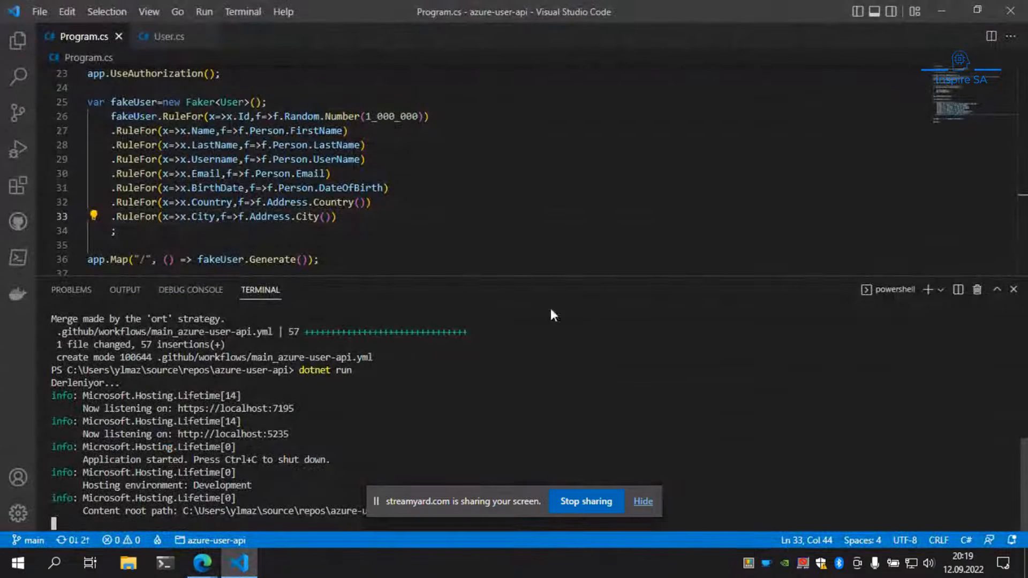
key(ctrl+c)
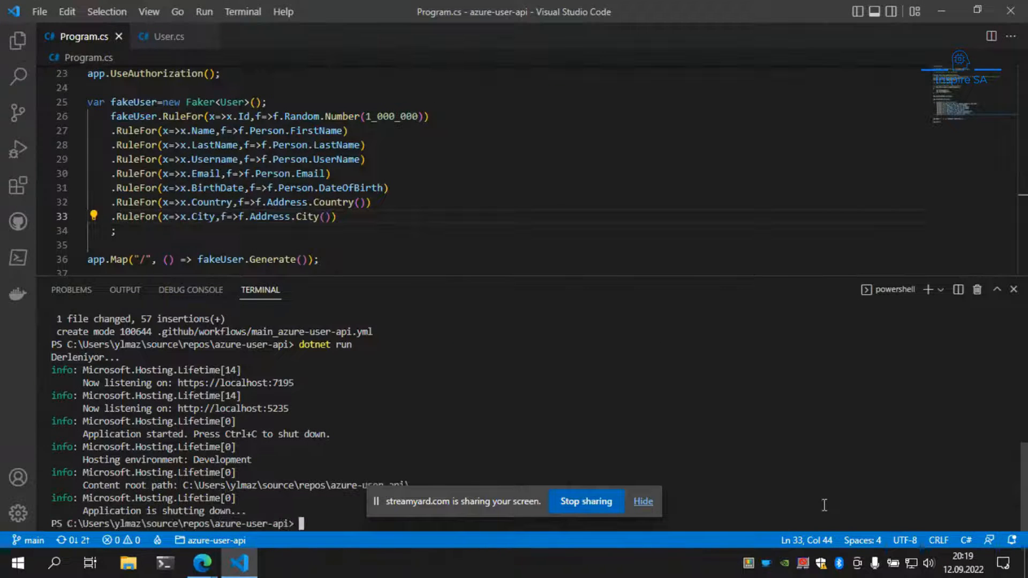
text(cls)
key(Return)
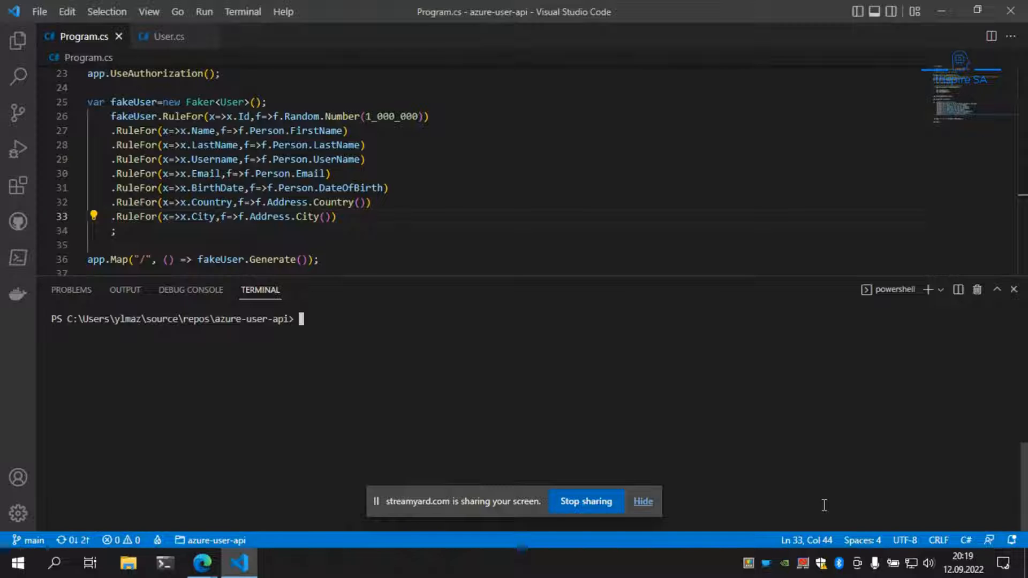
key(ctrl+grave)
scroll(545, 281, up, 2)
scroll(545, 282, up, 1)
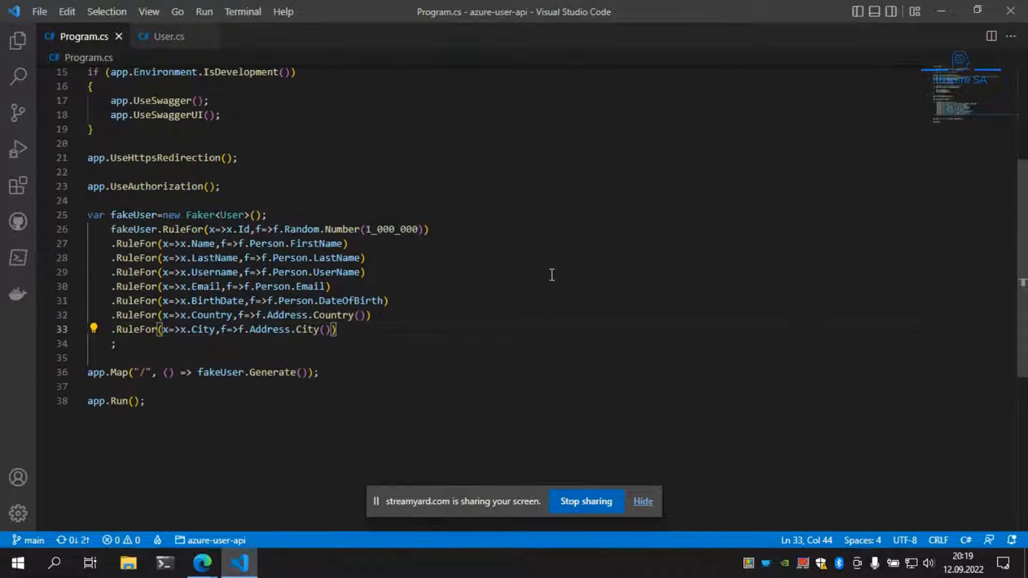
key(alt+Tab)
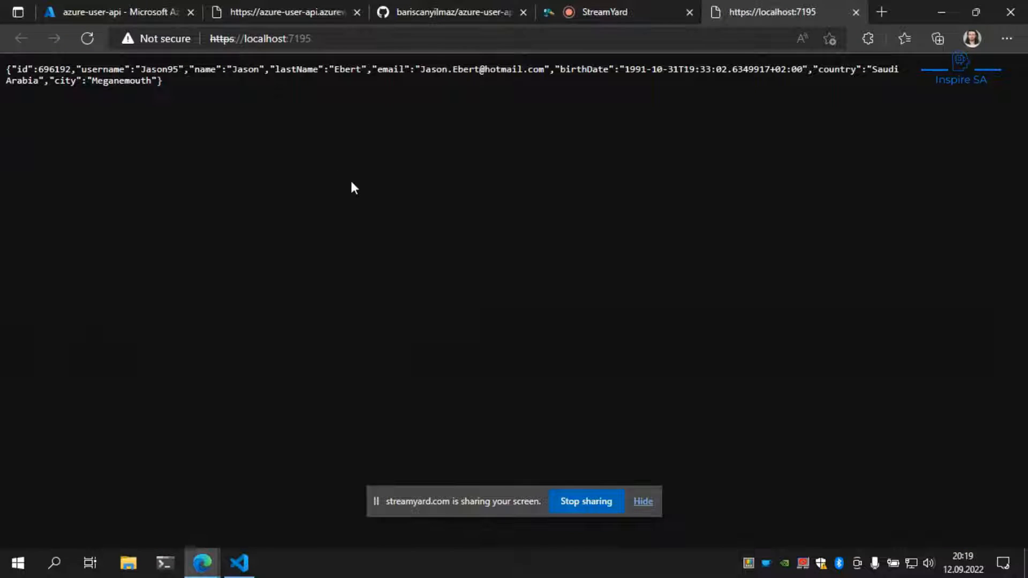
click(240, 562)
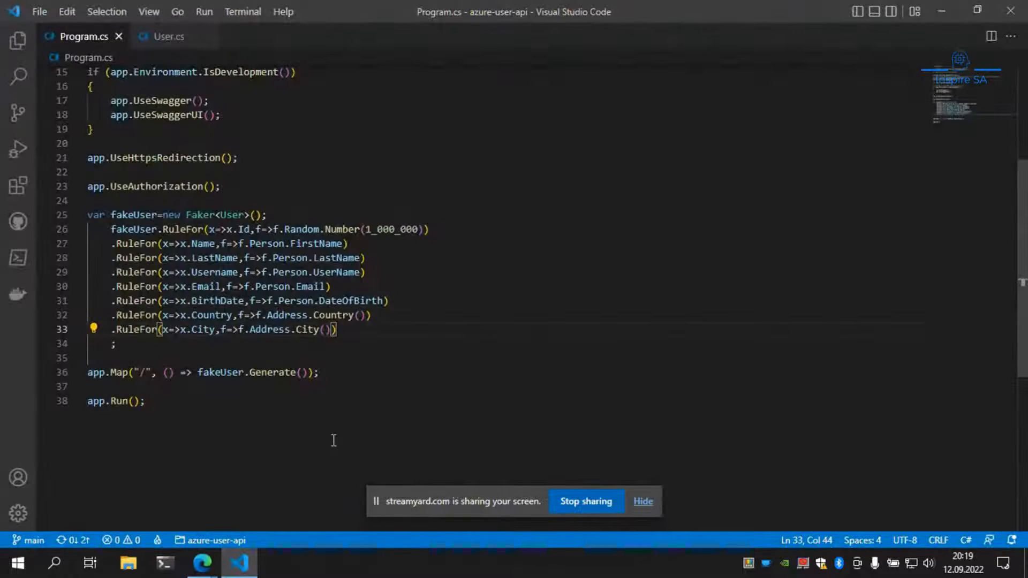
key(alt+Tab)
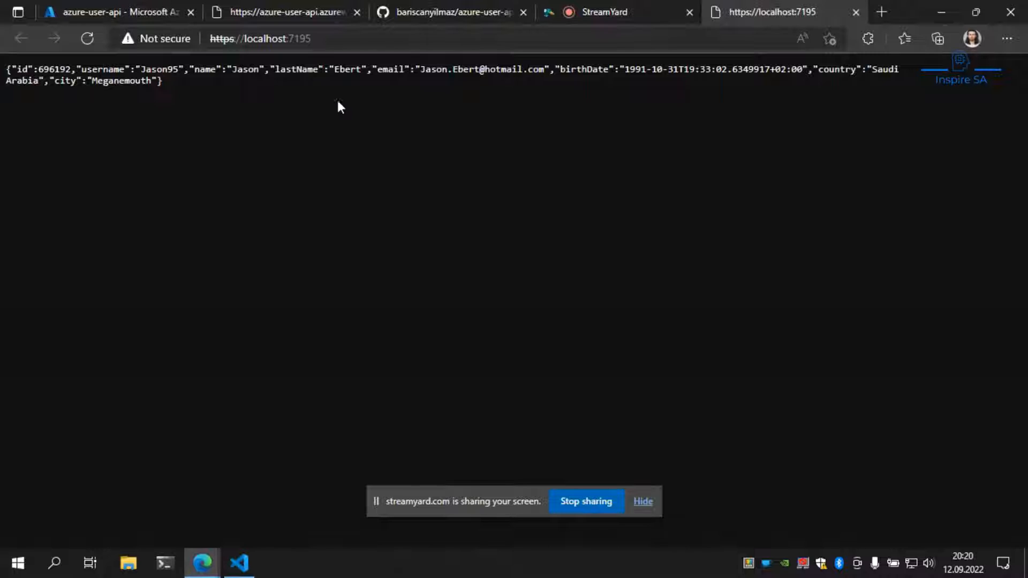
click(240, 561)
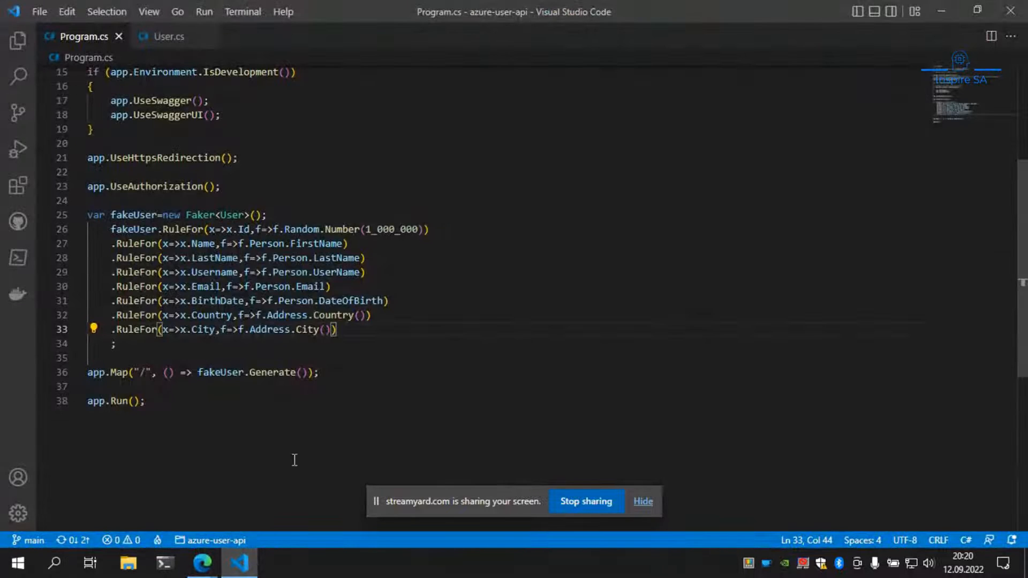
Push the merged main branch to the remote repository with git push in the terminal.
key(ctrl+grave)
text(git push)
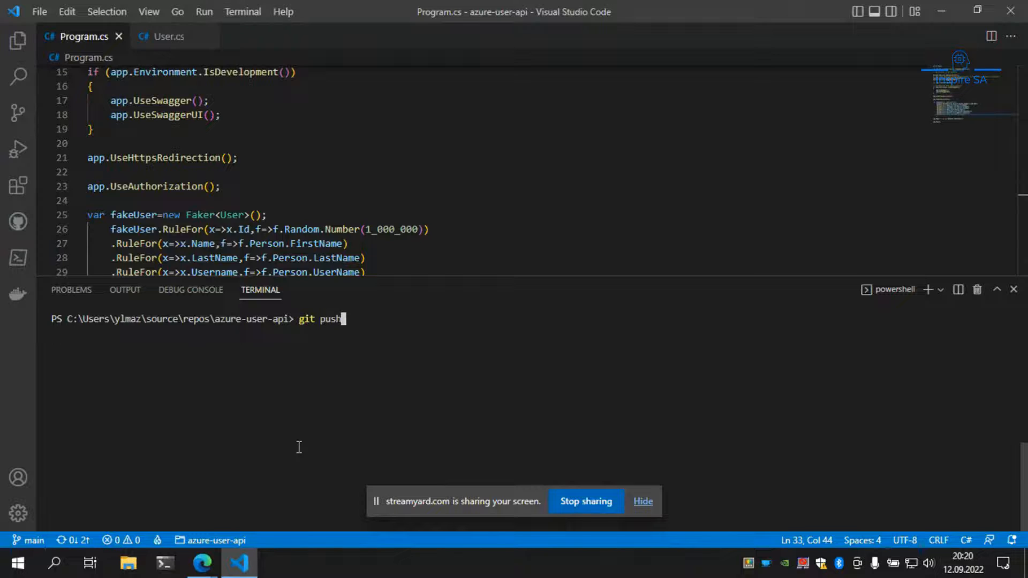
key(Return)
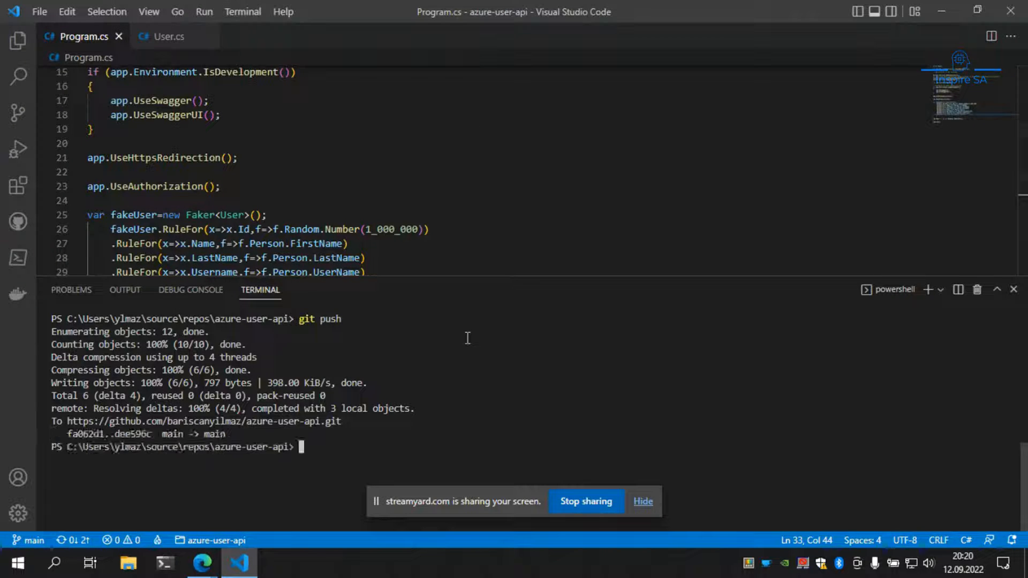
Refresh the azure-user-api repository on GitHub in the browser and open the build job of the workflow run triggered by the push.
key(alt+Tab)
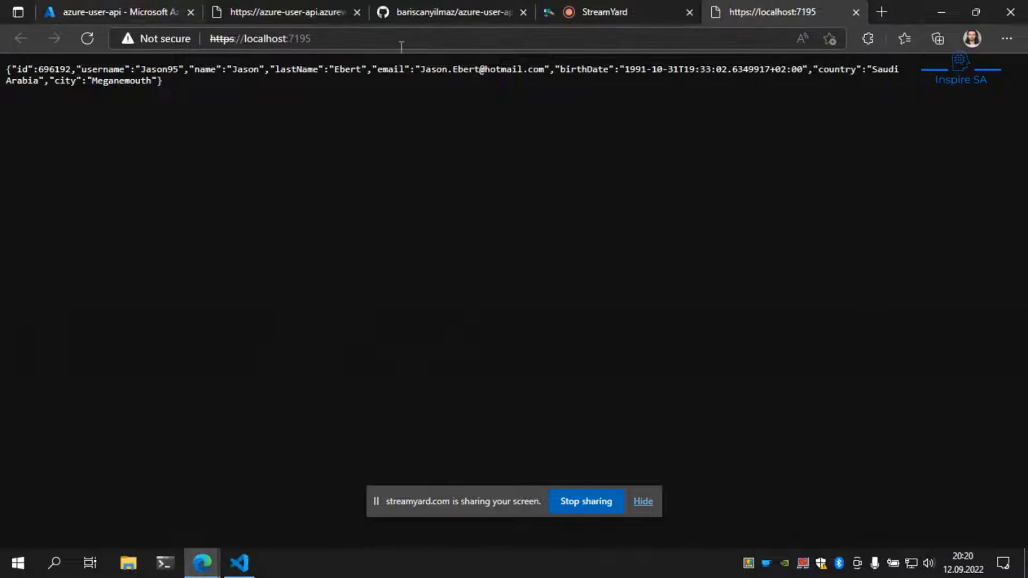
click(440, 13)
click(87, 31)
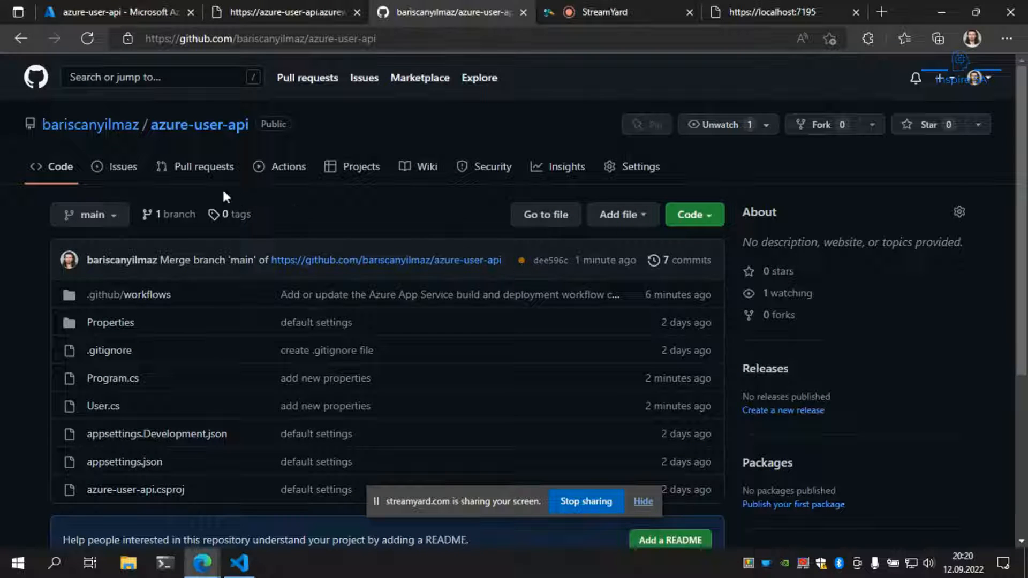
click(283, 178)
scroll(321, 198, down, 2)
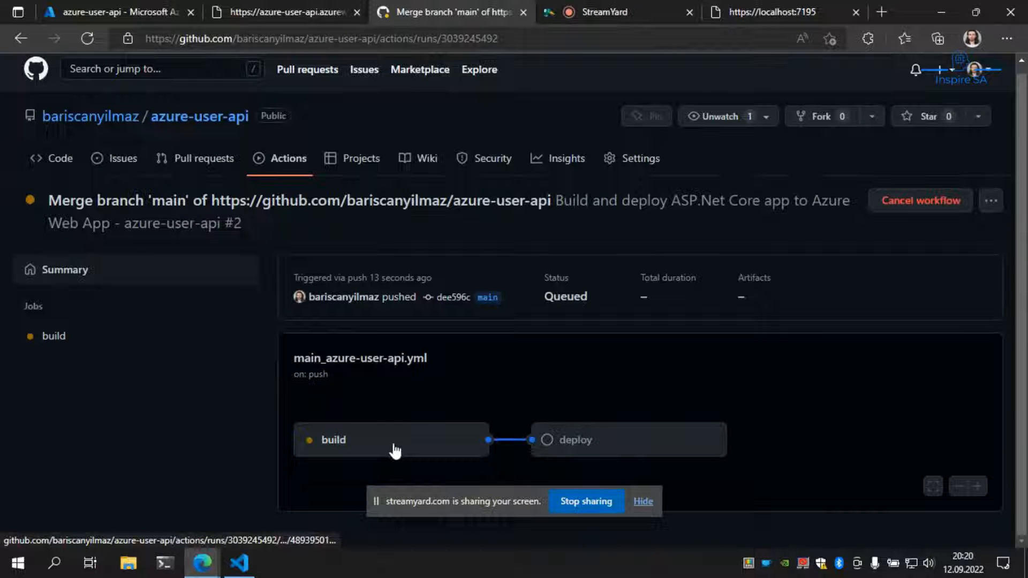
click(394, 451)
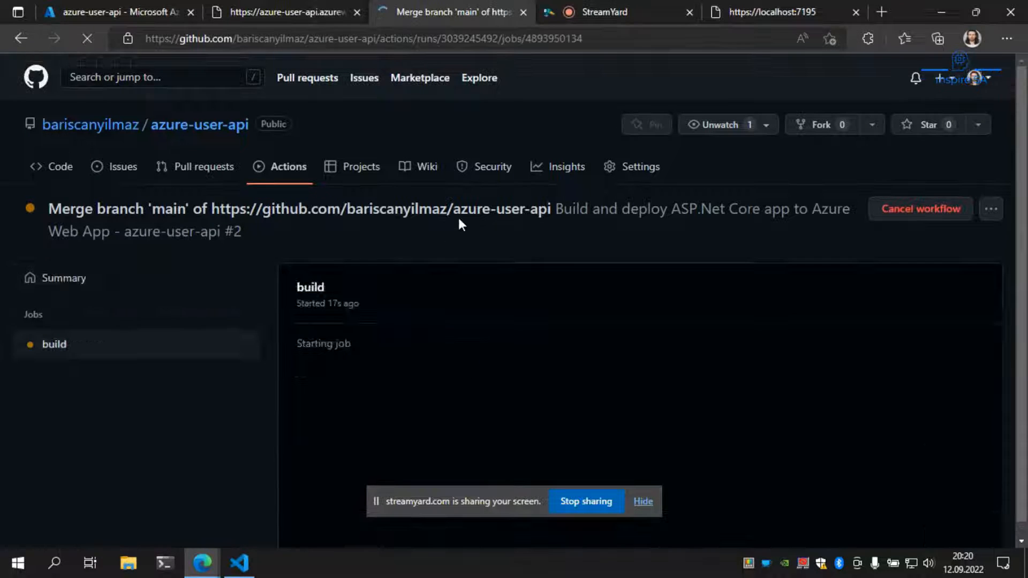
Examine the build job's log output and check the progress of the build and deploy jobs in the run summary.
scroll(231, 276, down, 1)
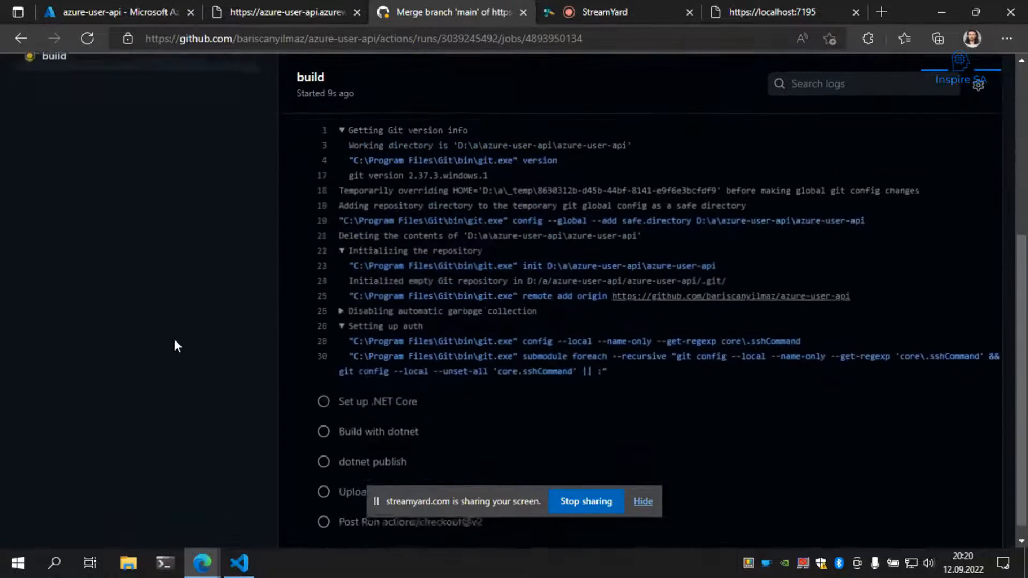
scroll(226, 319, up, 3)
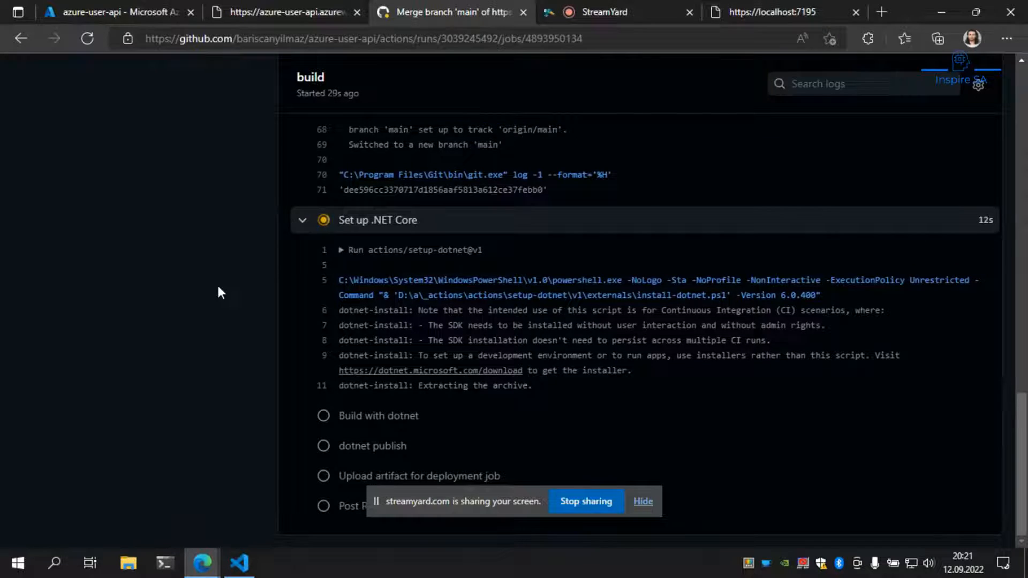
scroll(217, 284, up, 20)
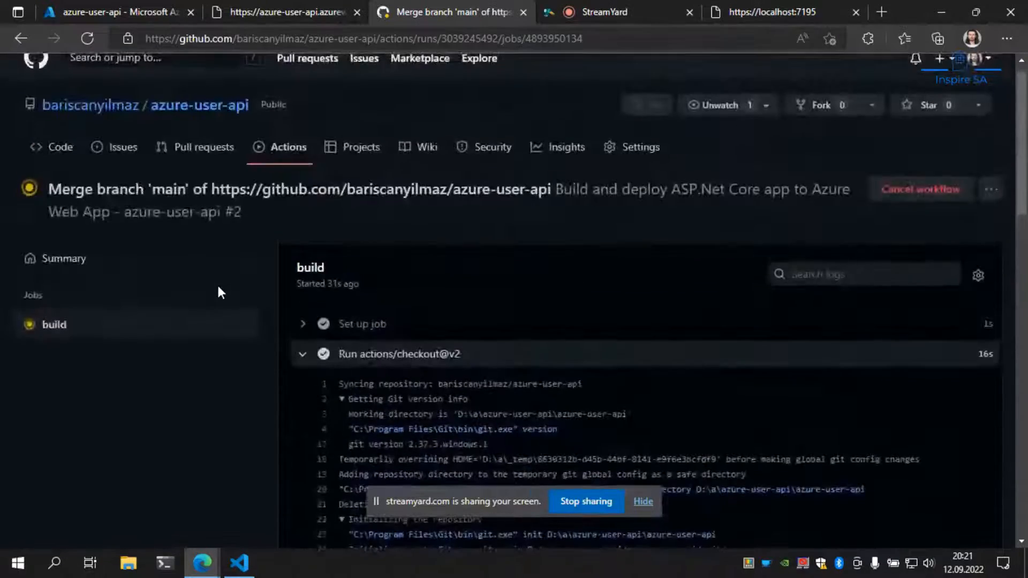
scroll(218, 288, down, 17)
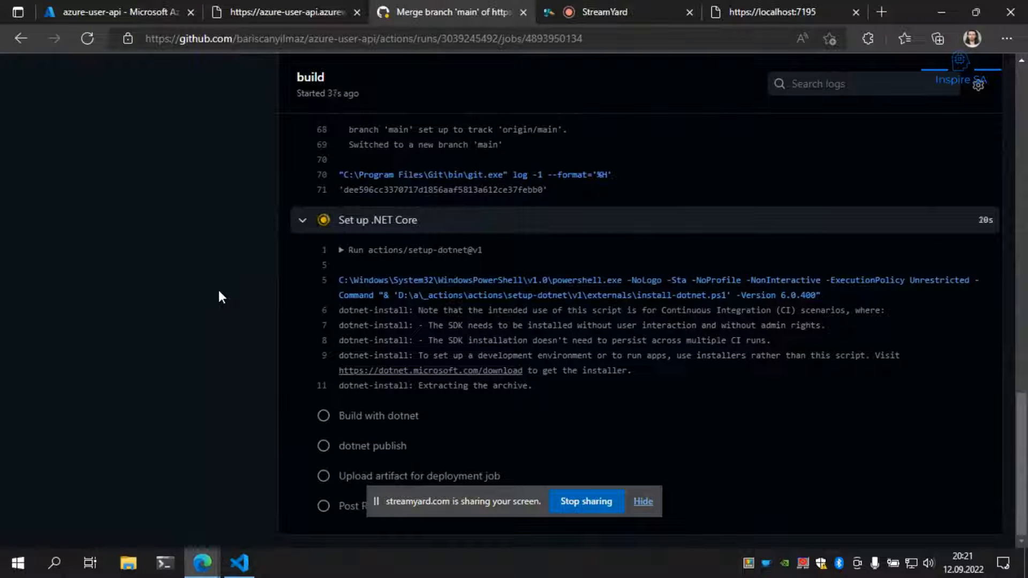
scroll(219, 298, up, 8)
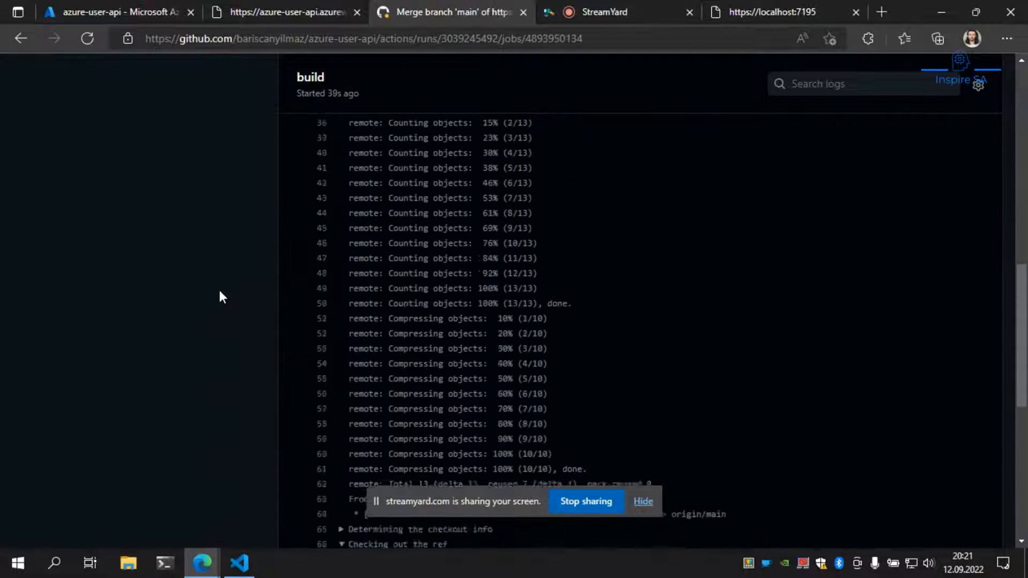
scroll(220, 293, up, 10)
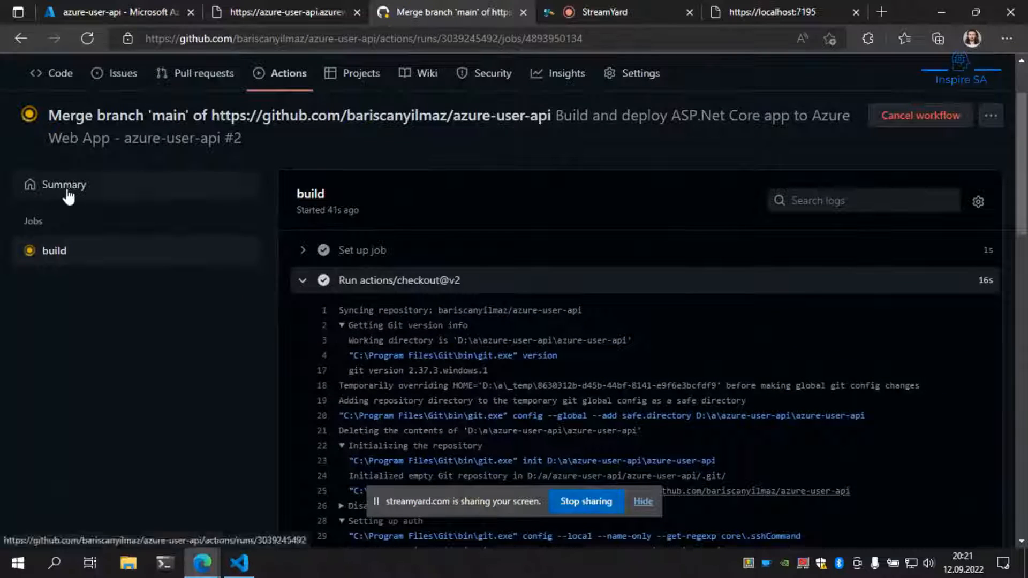
click(68, 195)
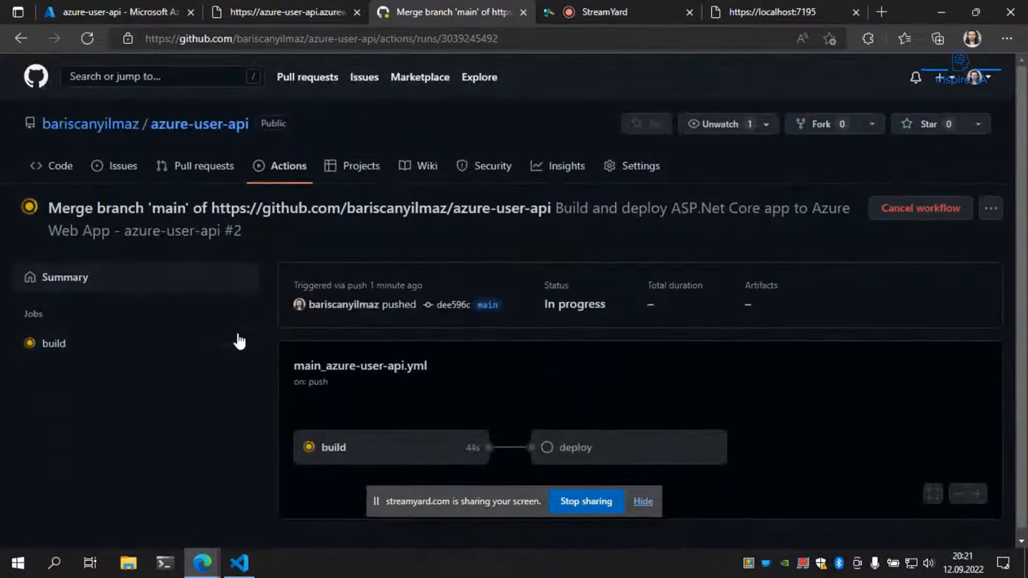
scroll(240, 341, down, 1)
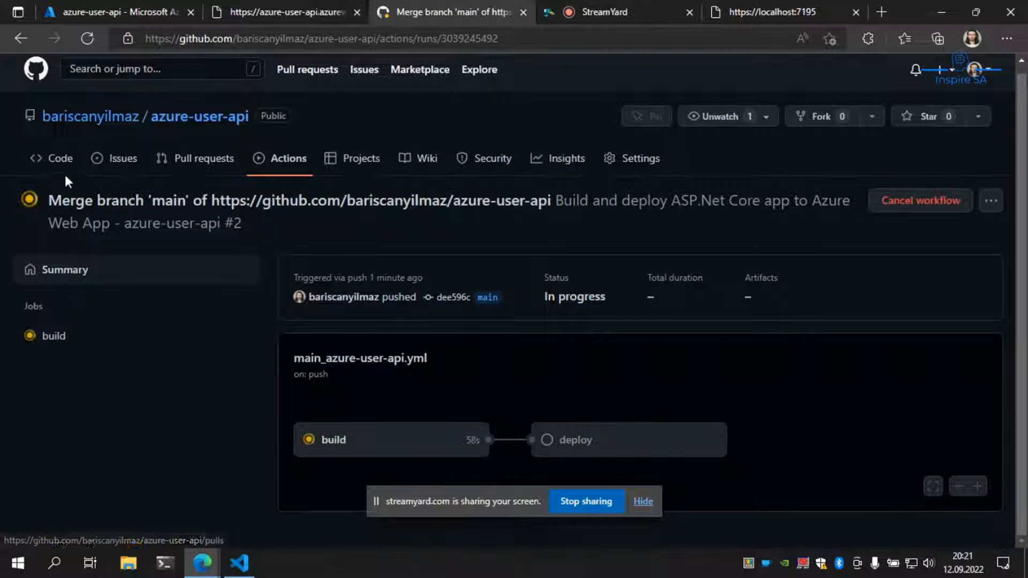
Open main_azure-user-api.yml from the repository's .github/workflows folder and review its push trigger on main and its job steps.
click(60, 159)
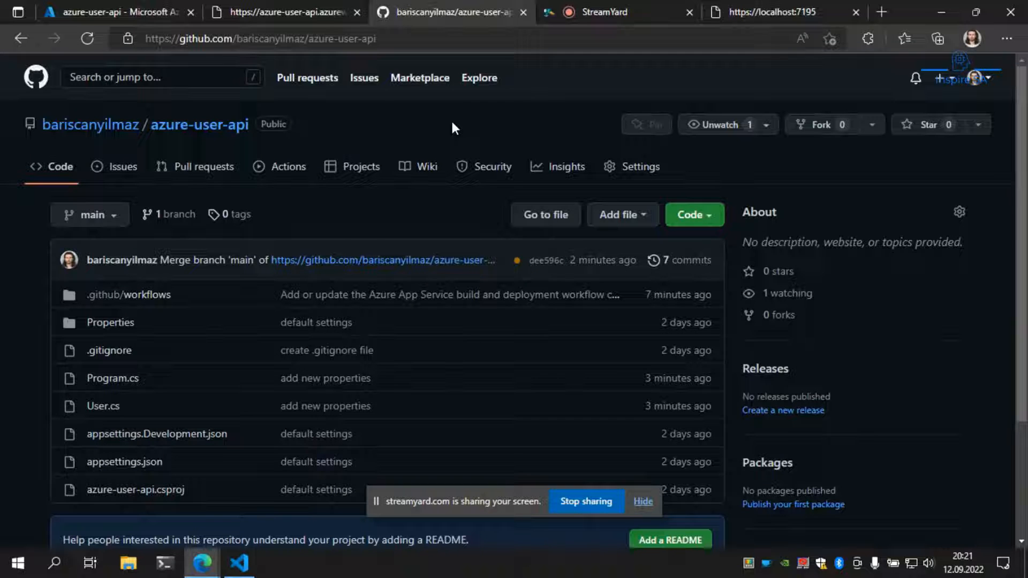
click(127, 296)
click(146, 330)
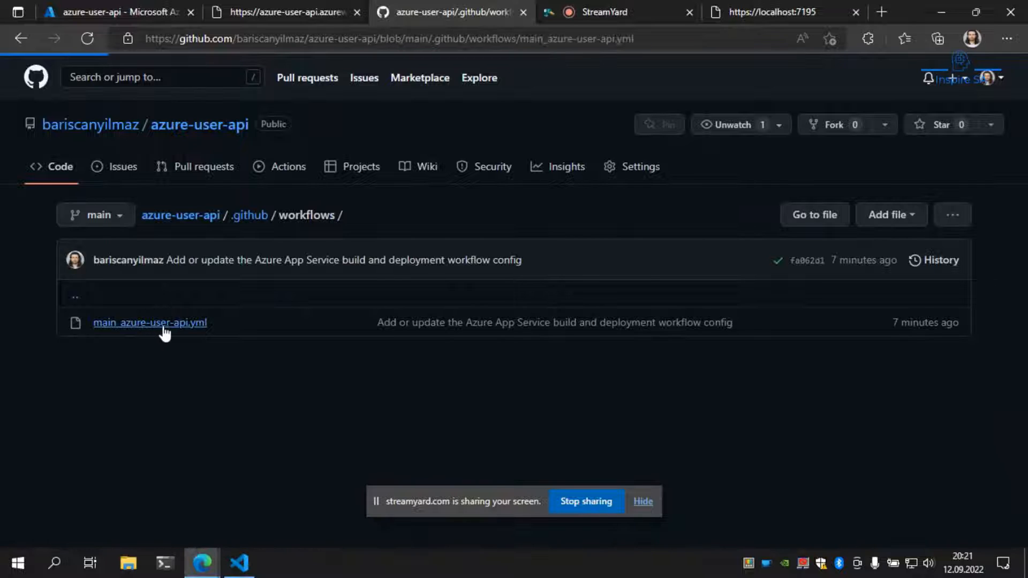
scroll(268, 309, down, 5)
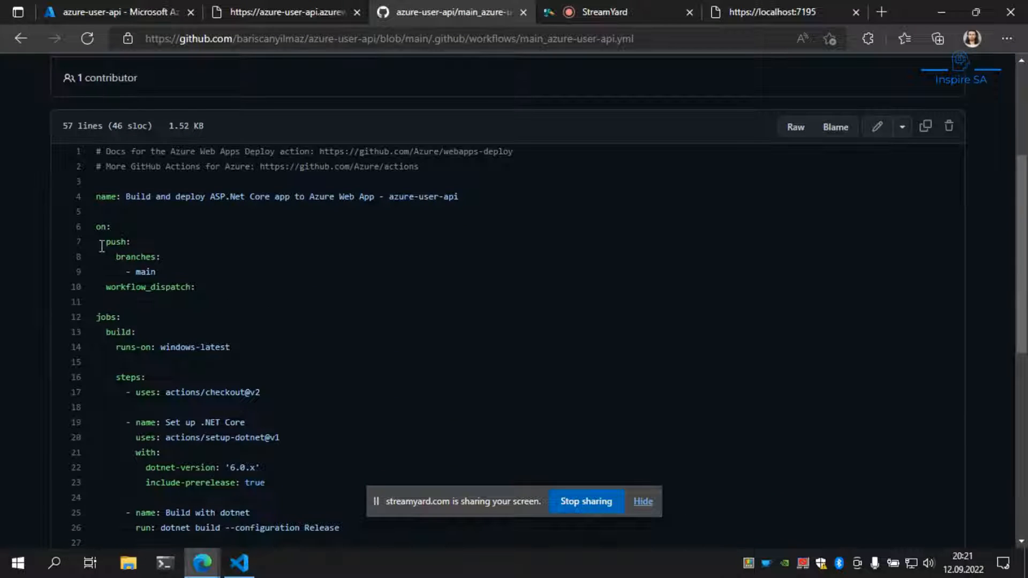
drag(102, 247, 168, 272)
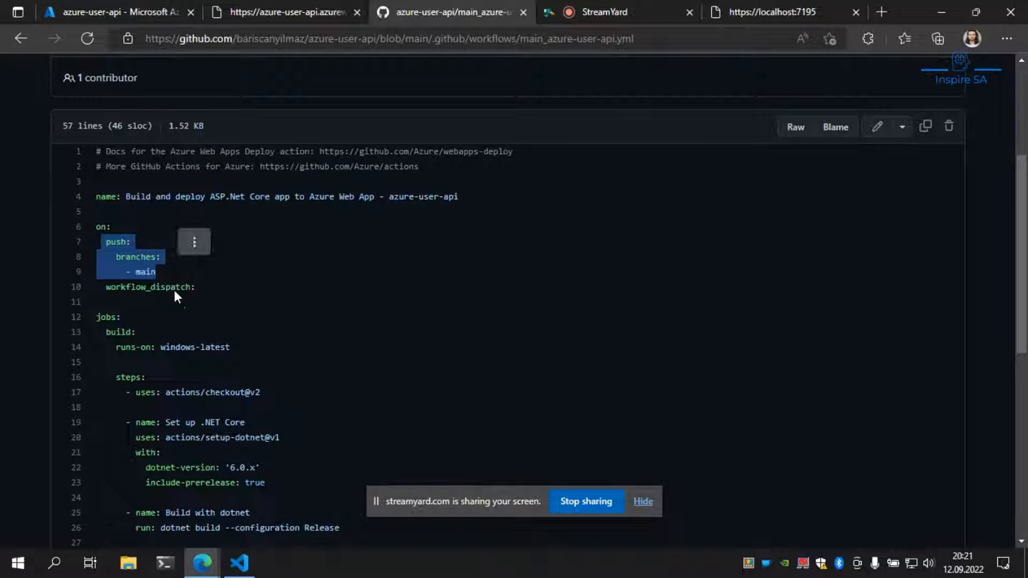
click(174, 290)
scroll(209, 259, down, 4)
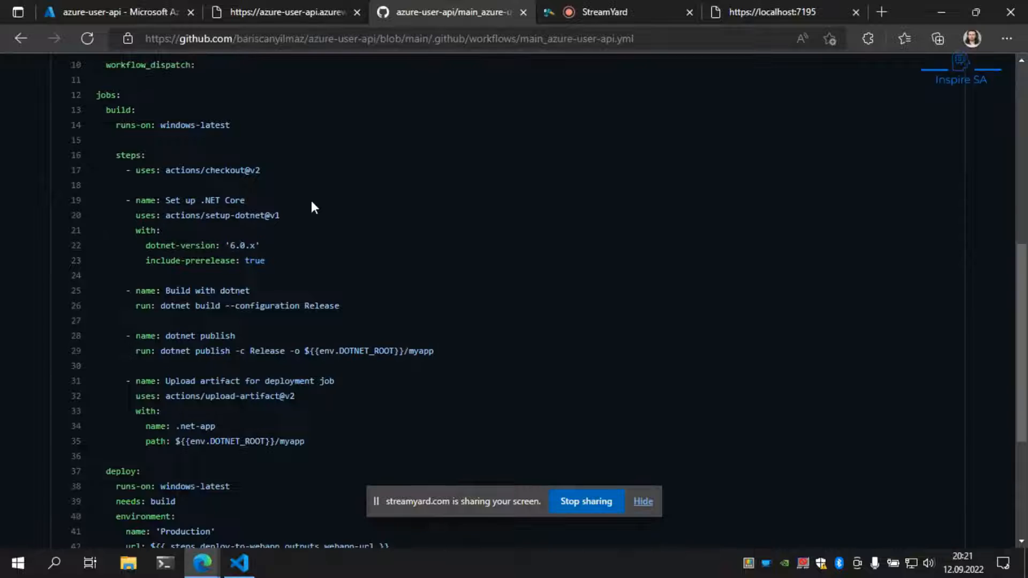
Return to the azure-user-api repository's main page and open the workflow run for the latest merge into main.
scroll(313, 207, up, 8)
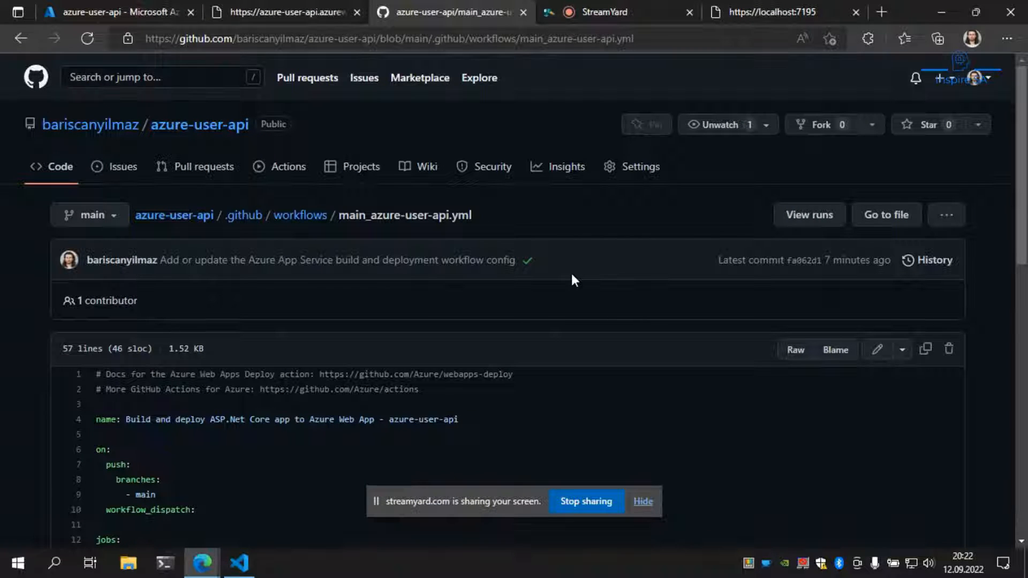
click(174, 215)
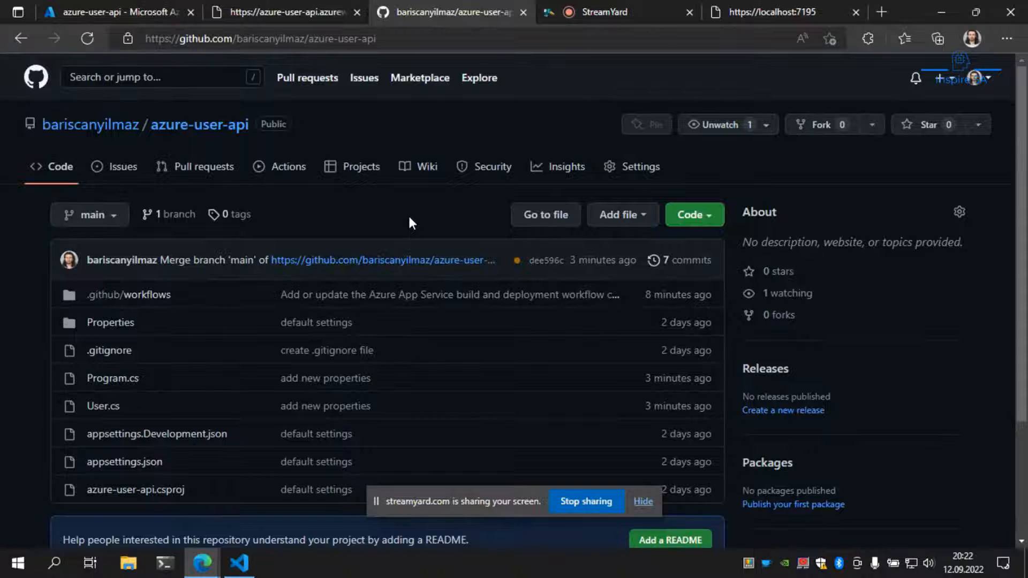
scroll(410, 222, down, 2)
scroll(412, 220, up, 2)
click(275, 166)
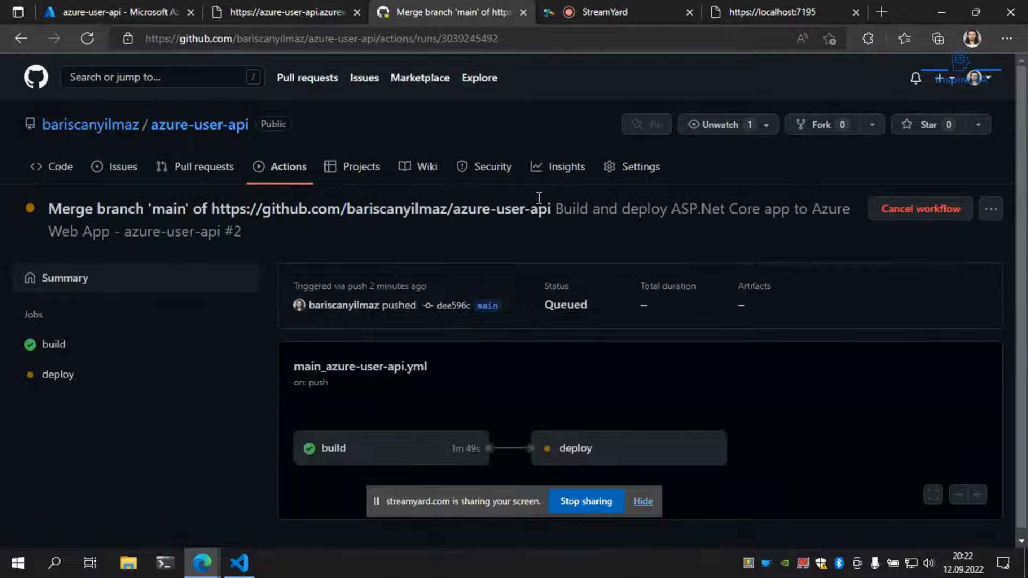
Examine the steps of the run's build job, followed by those of its deploy job, to check the deployment progress.
scroll(558, 225, down, 1)
click(451, 436)
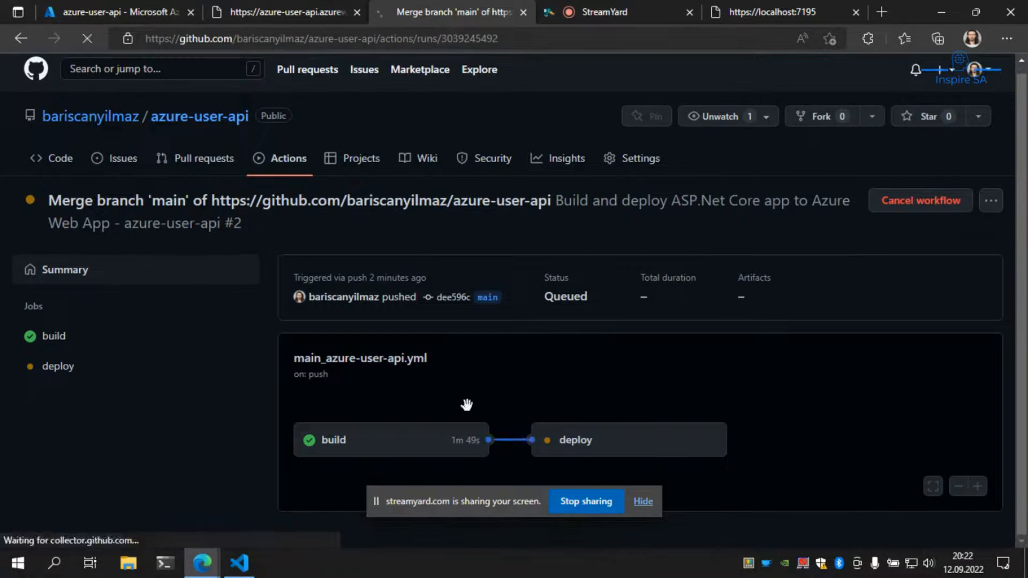
scroll(418, 241, down, 1)
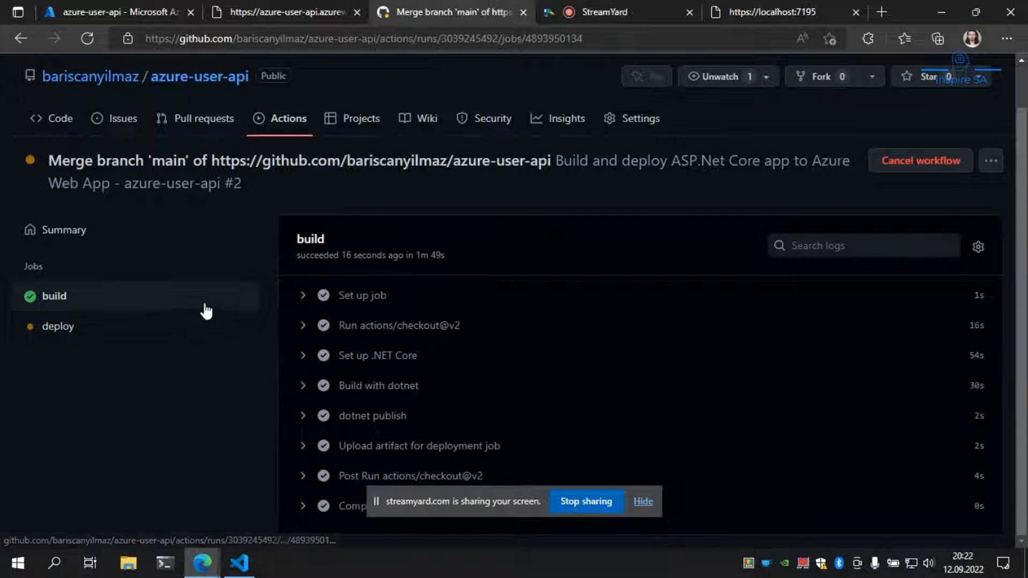
click(115, 335)
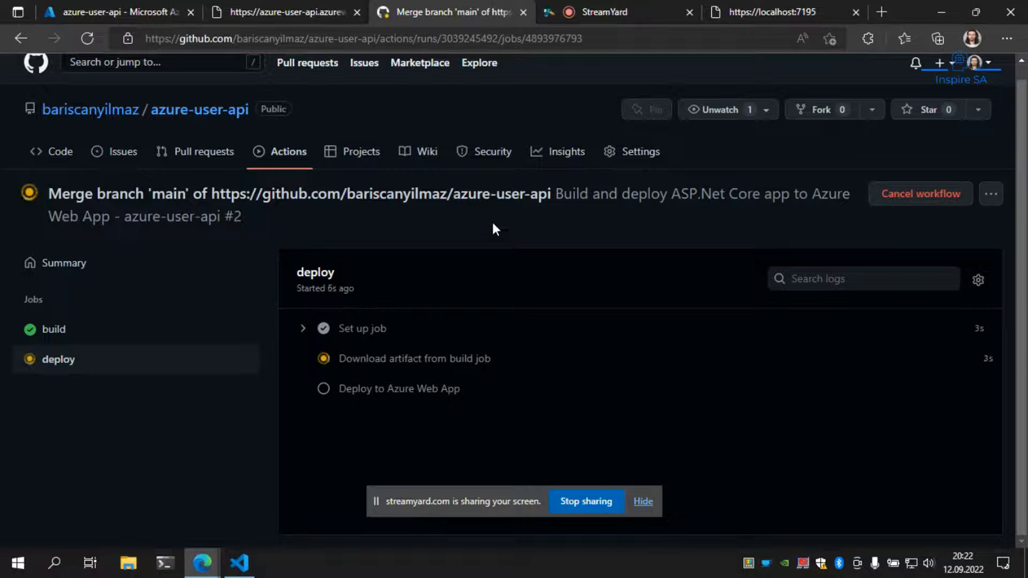
scroll(486, 232, up, 1)
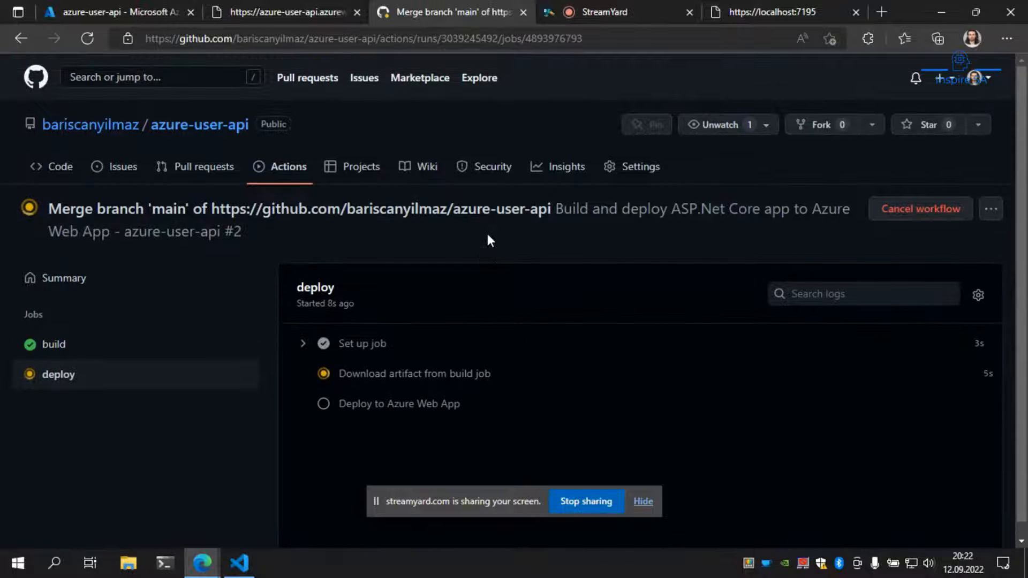
Check the repository's list of workflow runs, then open the .github/workflows folder in its code.
click(58, 165)
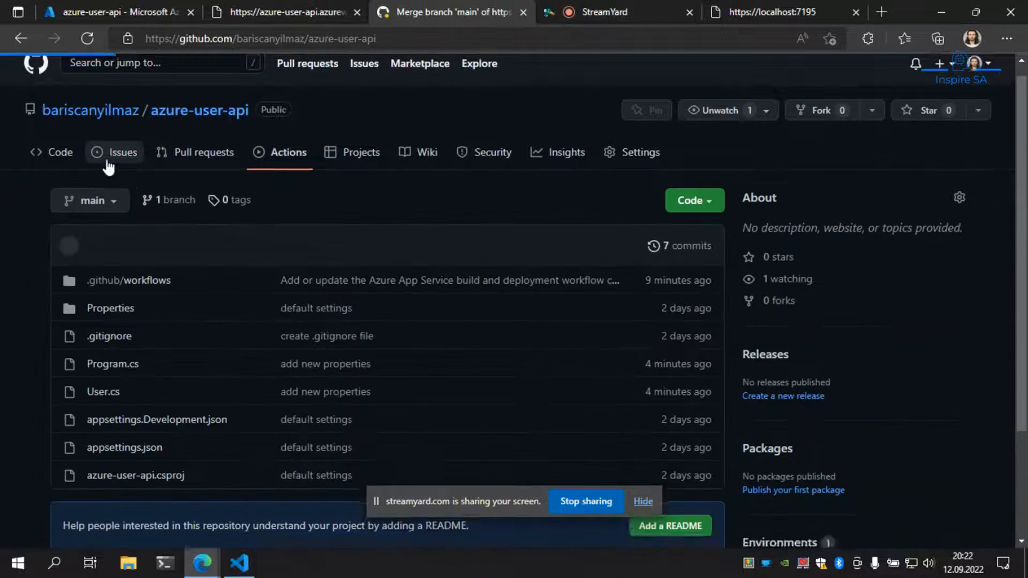
click(279, 167)
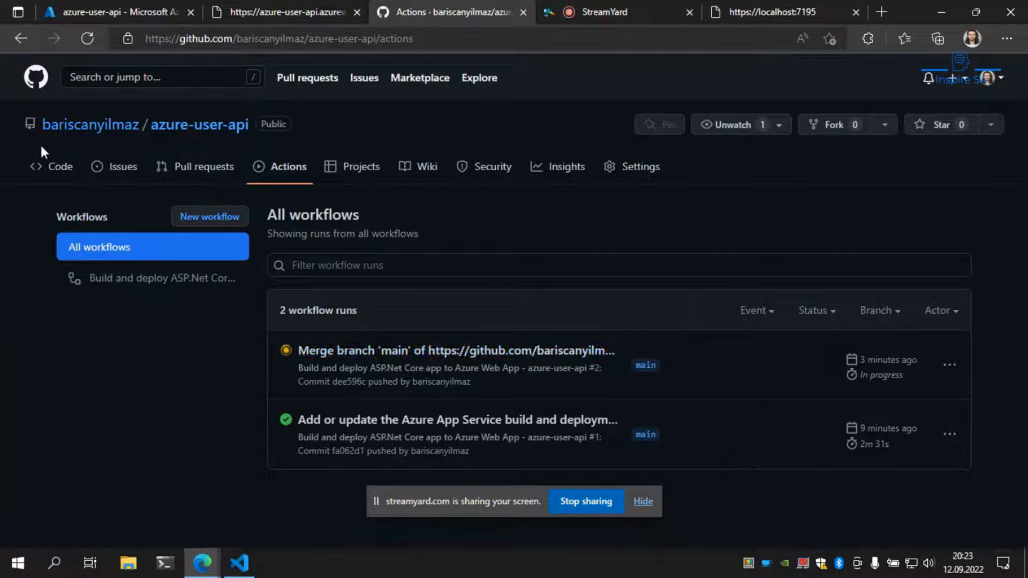
click(54, 169)
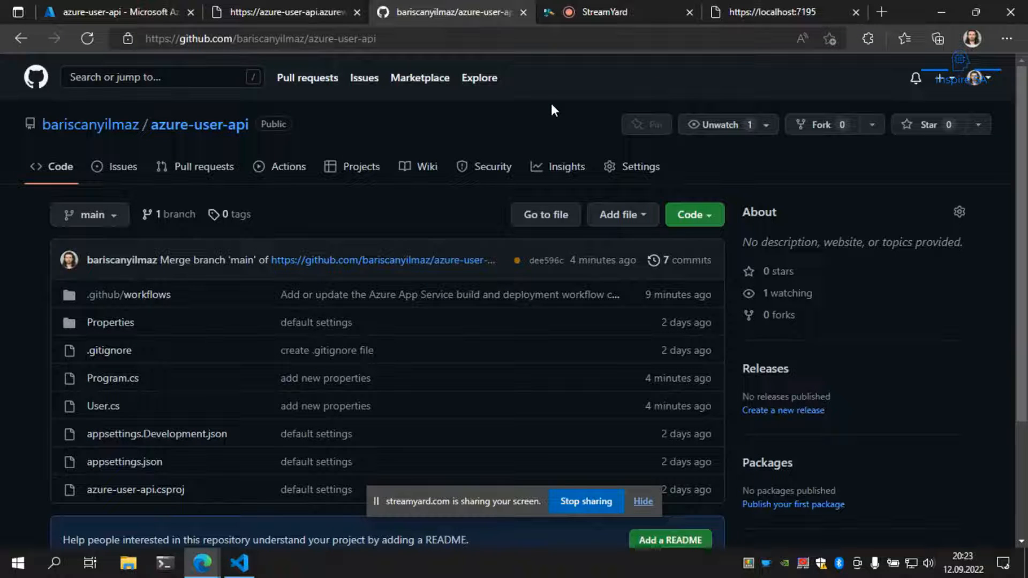
click(134, 295)
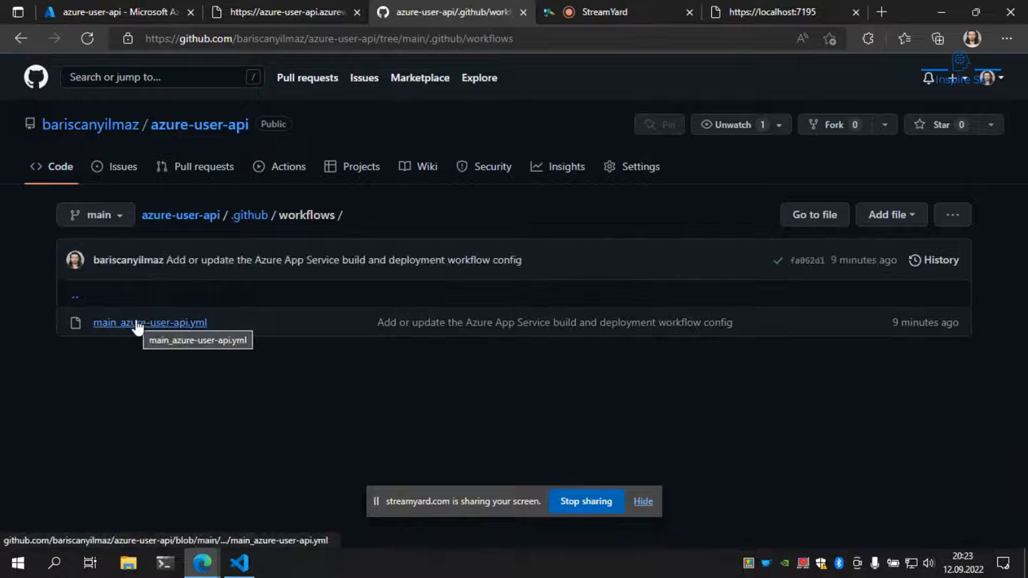
Open the run summary of workflow run #2 and review its status, build and deploy jobs, and artifacts.
click(302, 168)
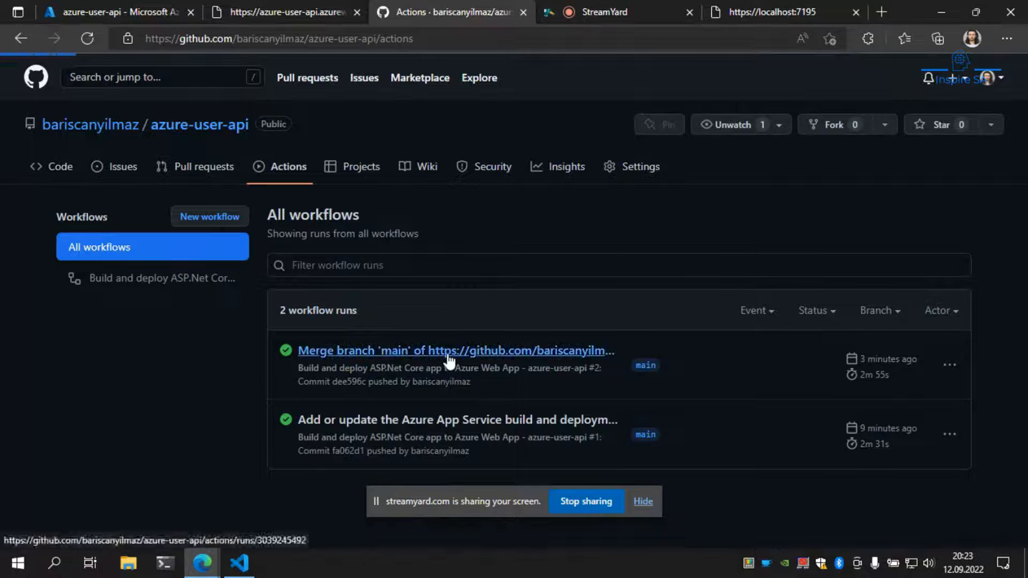
click(450, 357)
scroll(471, 205, down, 3)
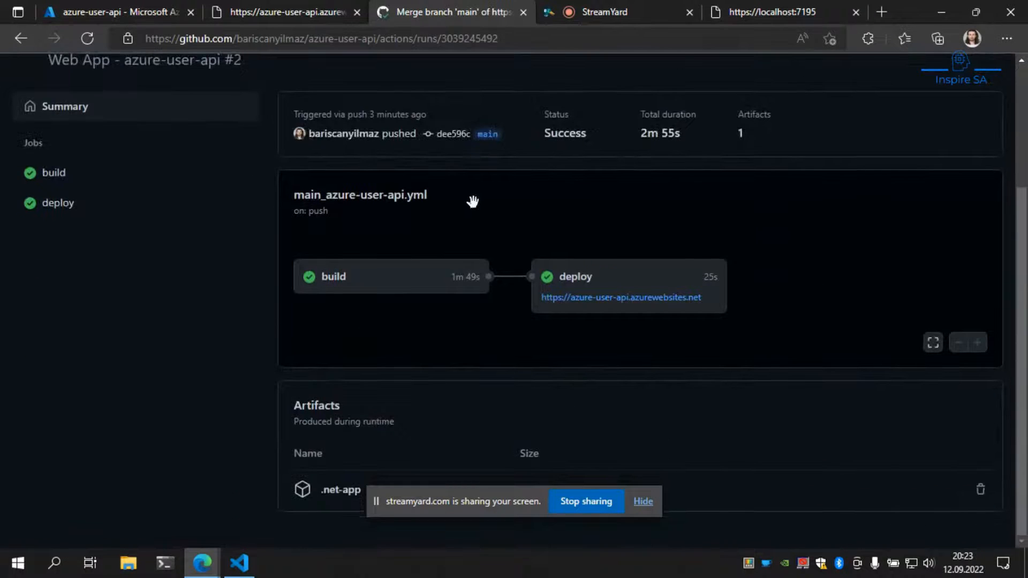
scroll(216, 316, up, 3)
scroll(241, 283, down, 3)
scroll(179, 309, up, 3)
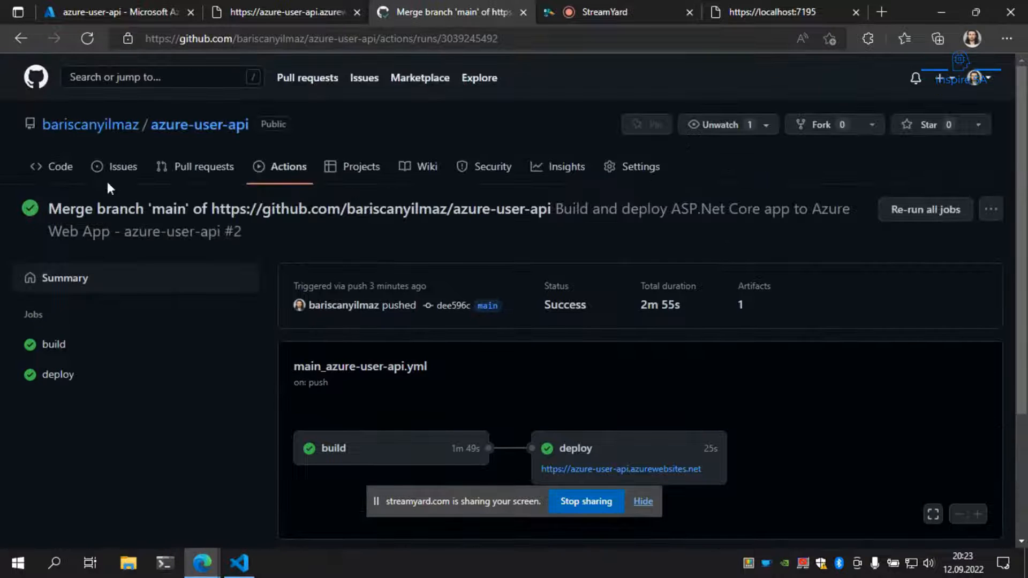
Open the Production environment's deployment history from the repository page and view the active deployment's live site.
click(155, 131)
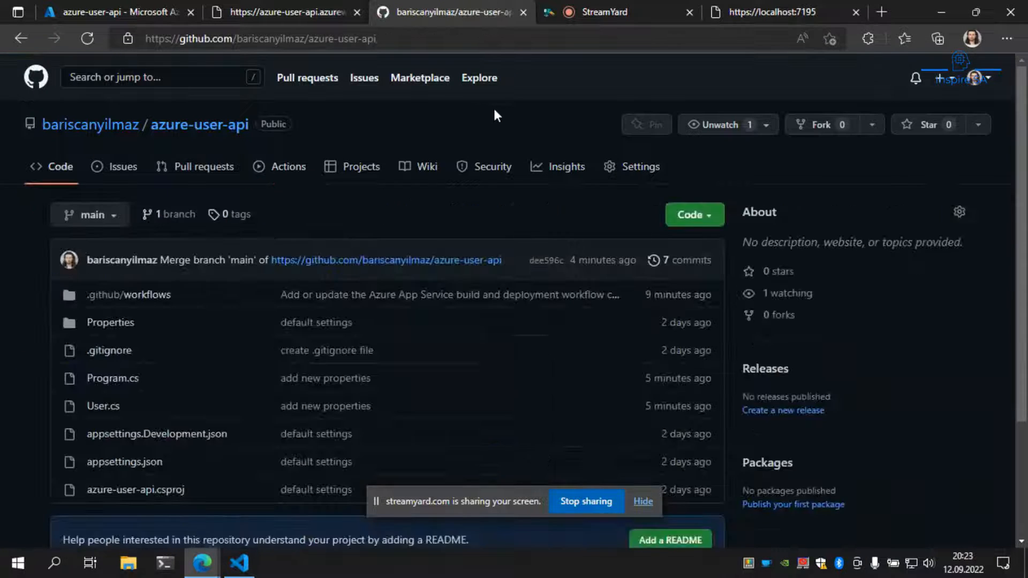
scroll(496, 107, down, 5)
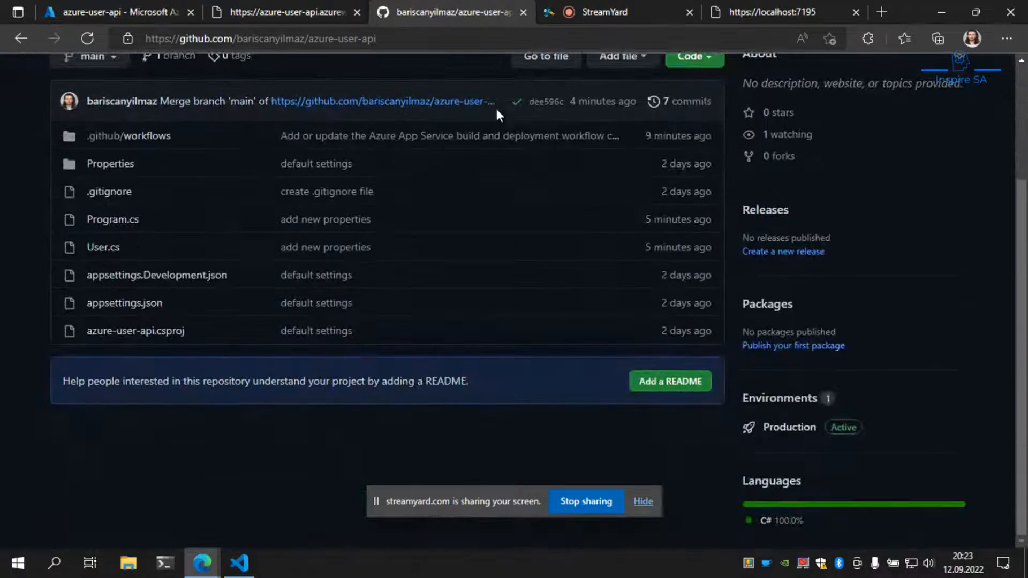
click(791, 428)
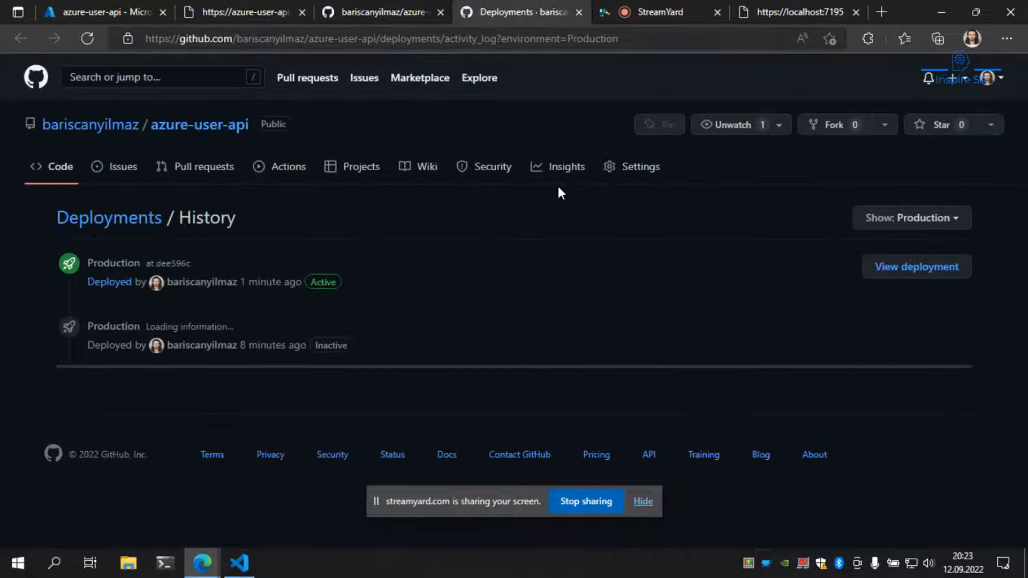
click(882, 270)
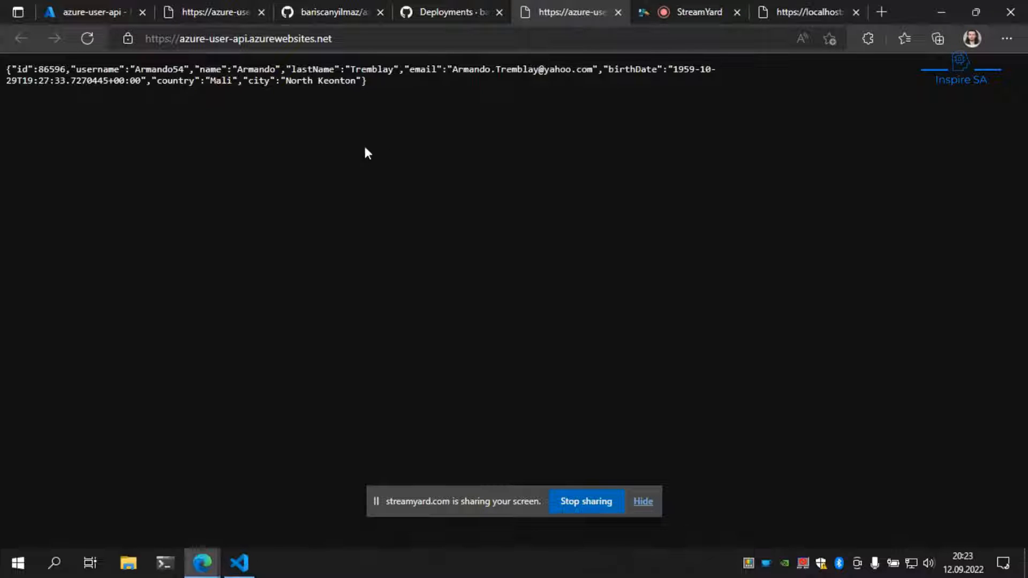
Reload azure-user-api.azurewebsites.net repeatedly to check the generated user data, including the country and city properties.
click(86, 40)
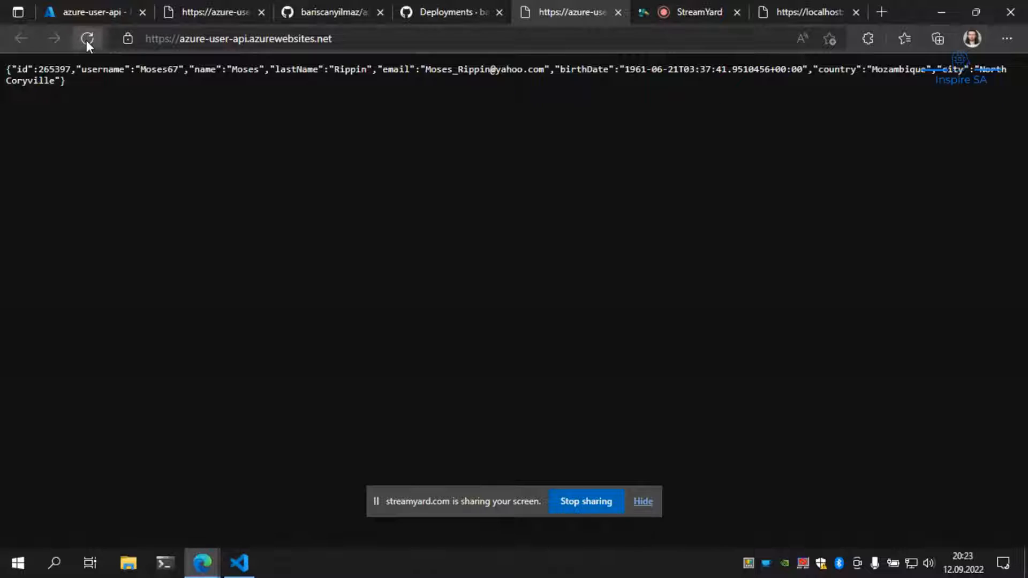
click(87, 41)
click(86, 40)
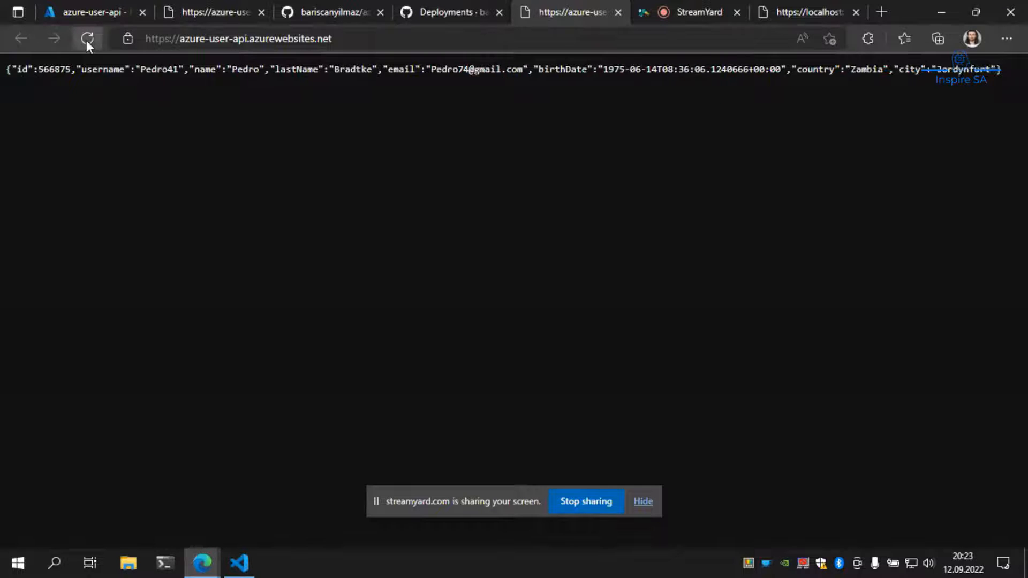
click(87, 40)
click(87, 40)
click(87, 40)
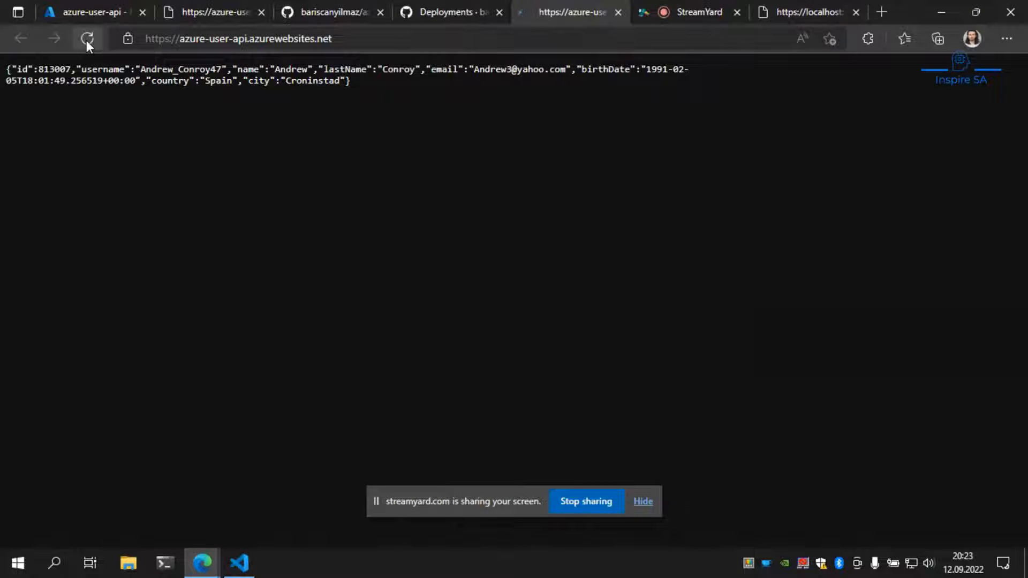
click(86, 41)
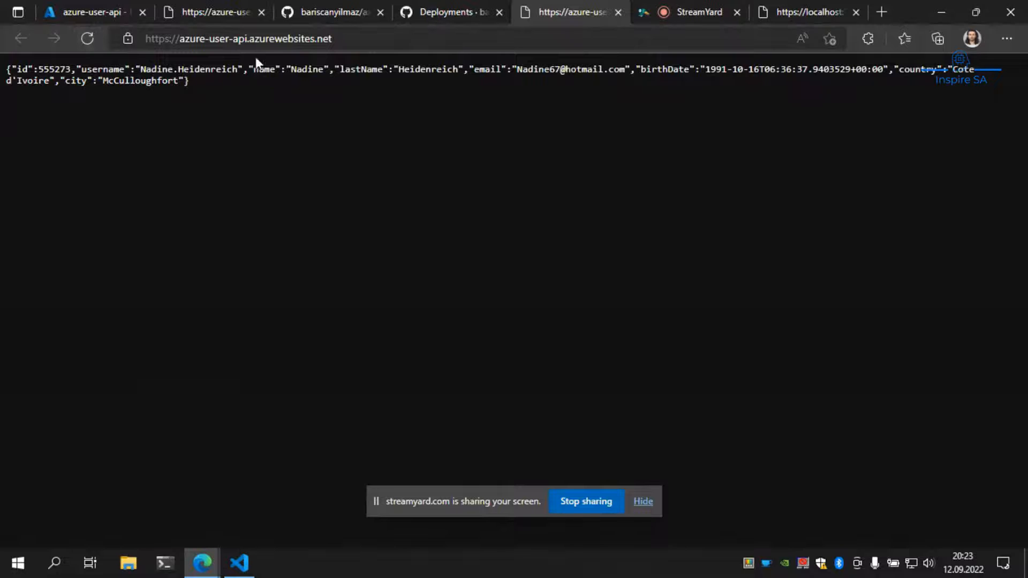
Switch back to the azure-user-api repository page and review its files, .github/workflows folder and Production environment.
click(328, 13)
scroll(50, 186, up, 3)
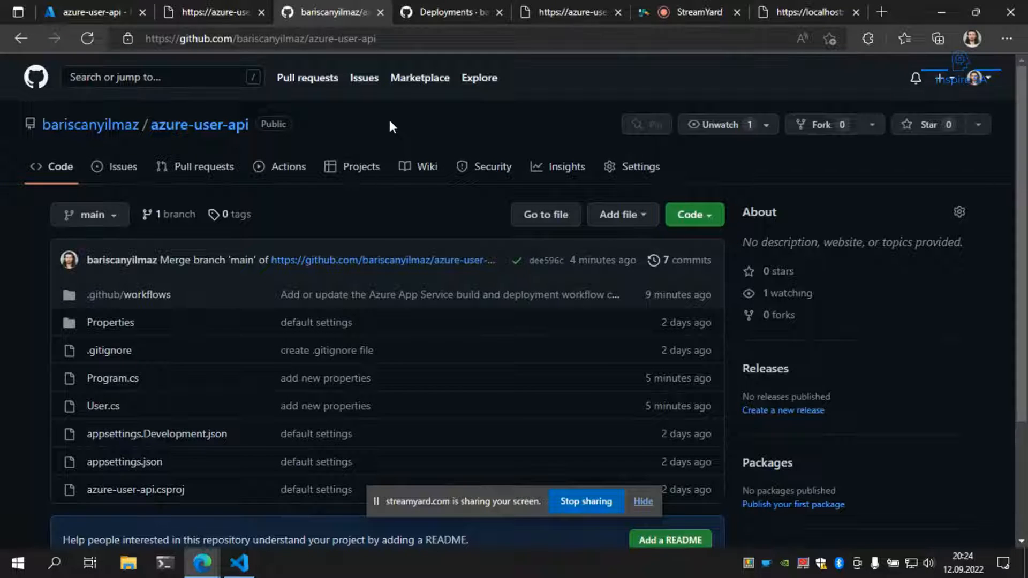
scroll(386, 116, down, 3)
scroll(193, 246, up, 3)
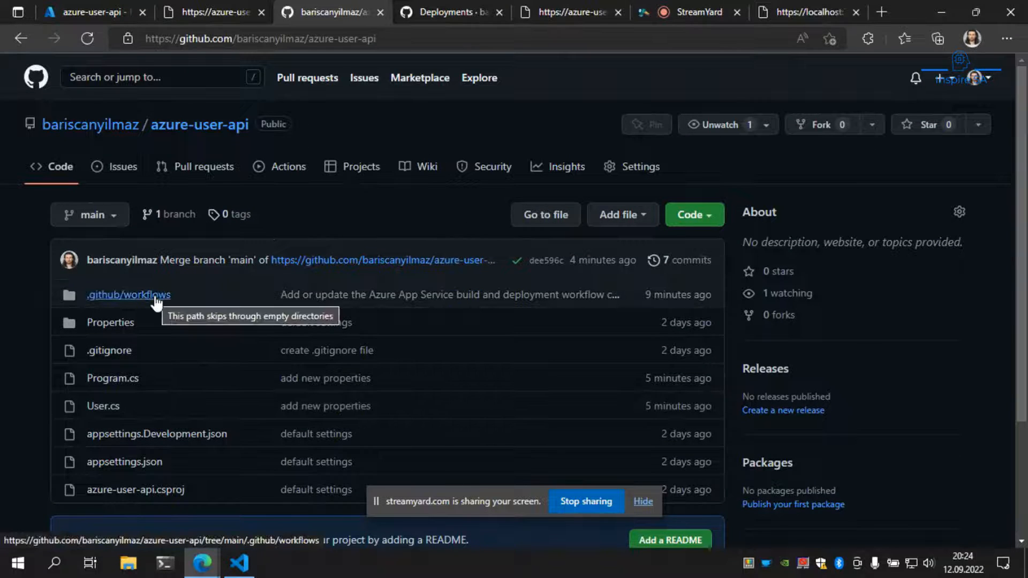
scroll(308, 235, down, 3)
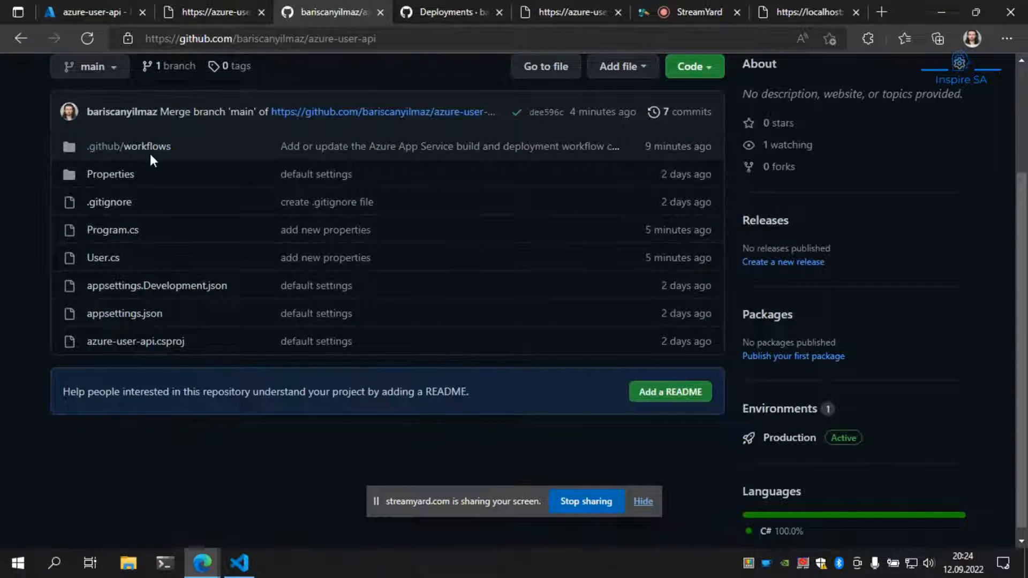
scroll(262, 174, down, 1)
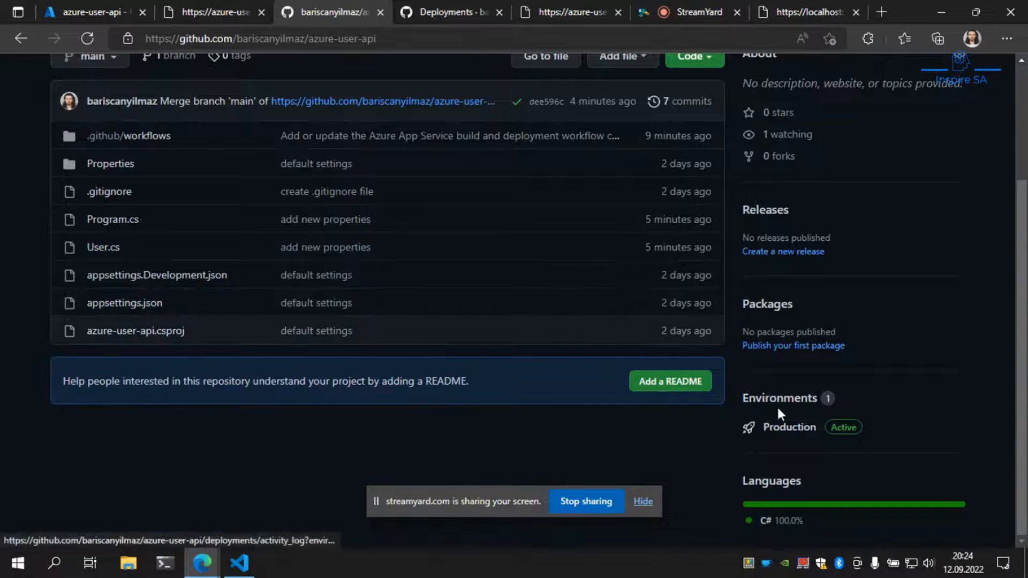
scroll(225, 263, up, 3)
click(122, 298)
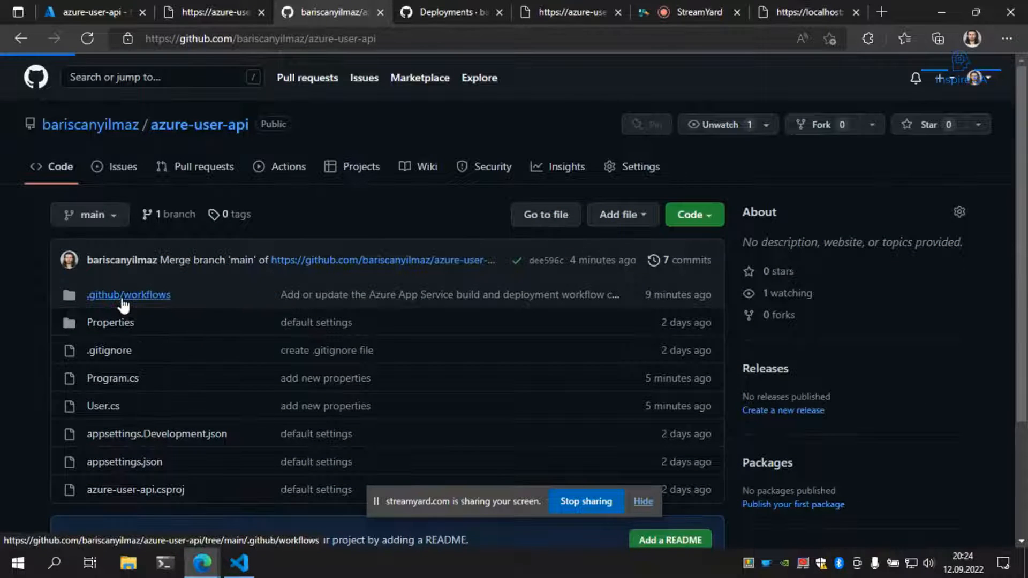
click(59, 169)
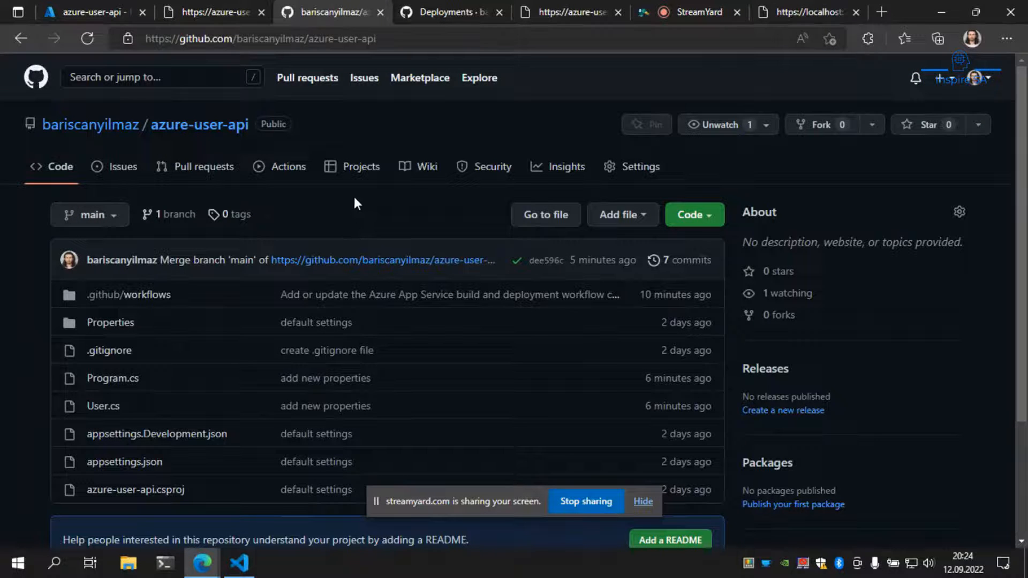
scroll(354, 194, down, 3)
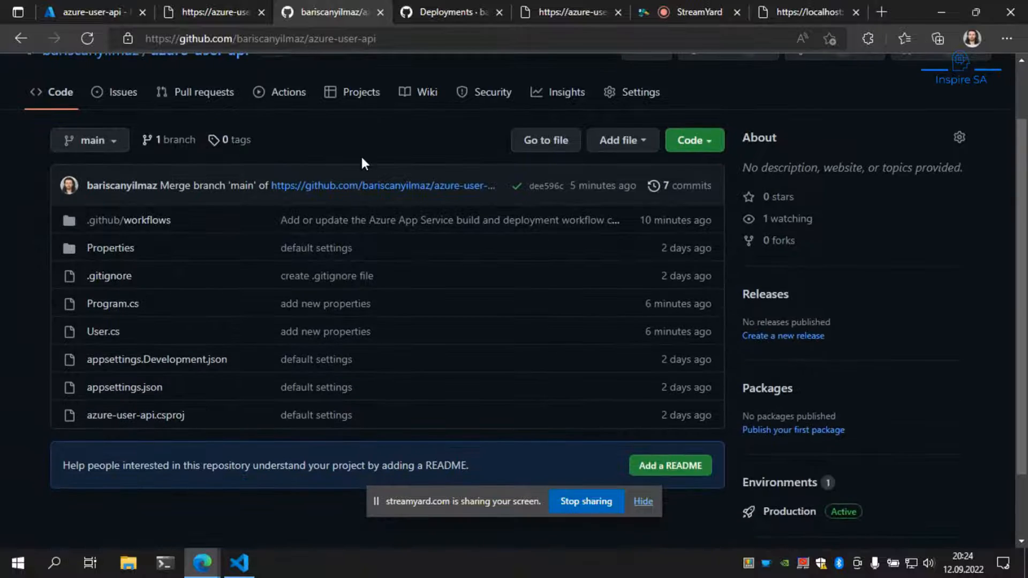
scroll(380, 176, up, 3)
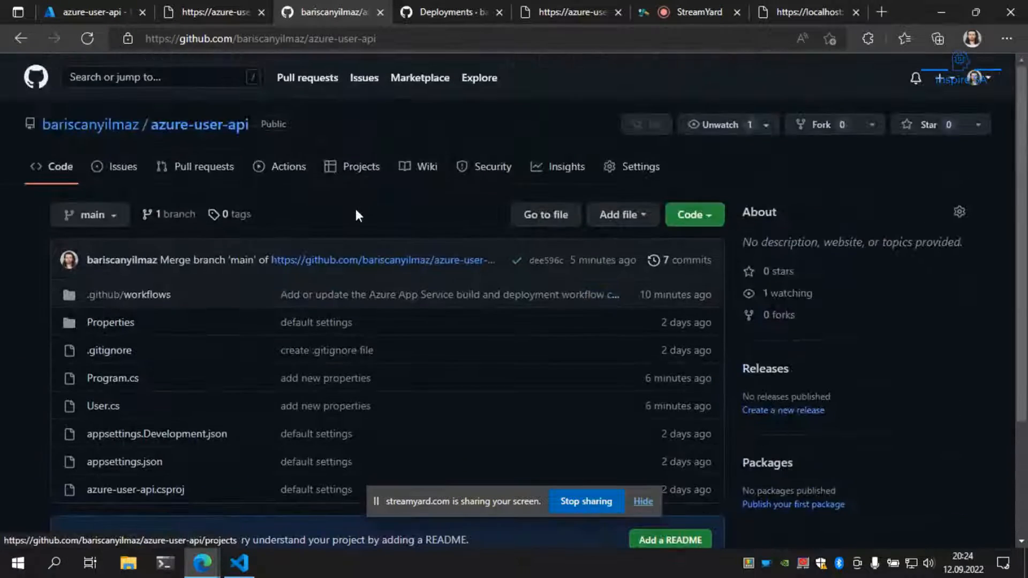
scroll(348, 193, down, 3)
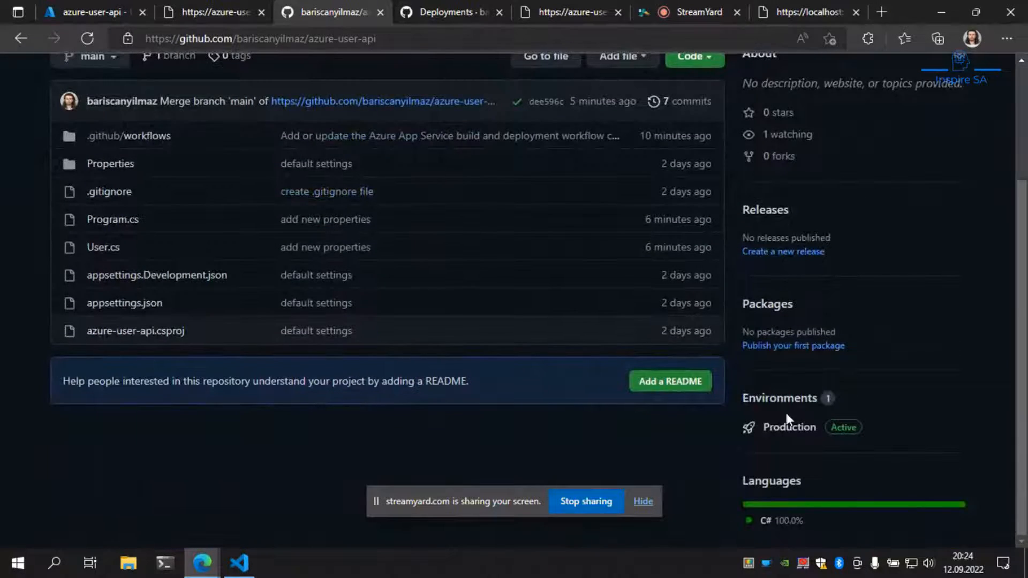
scroll(360, 211, up, 3)
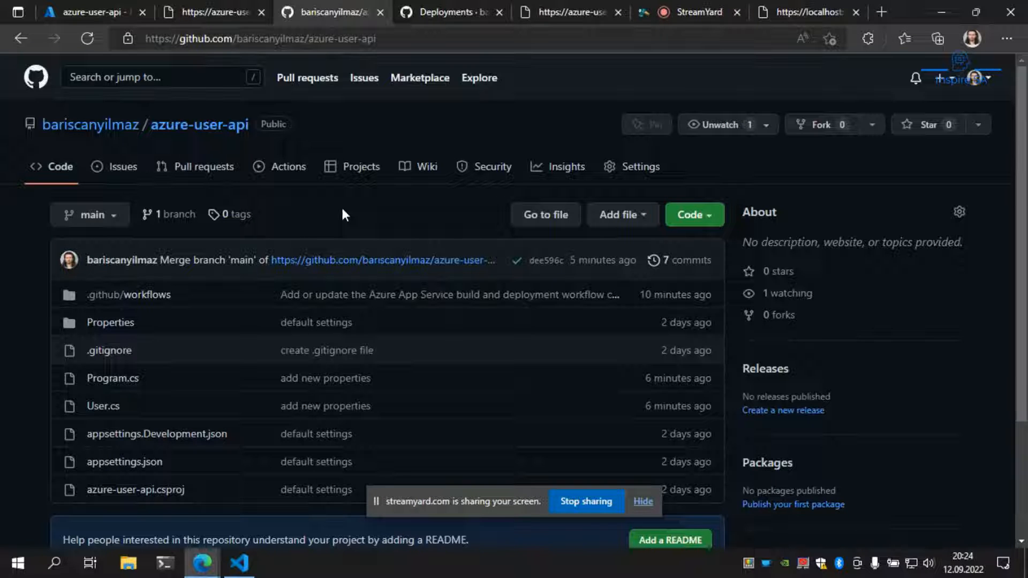
scroll(349, 197, down, 3)
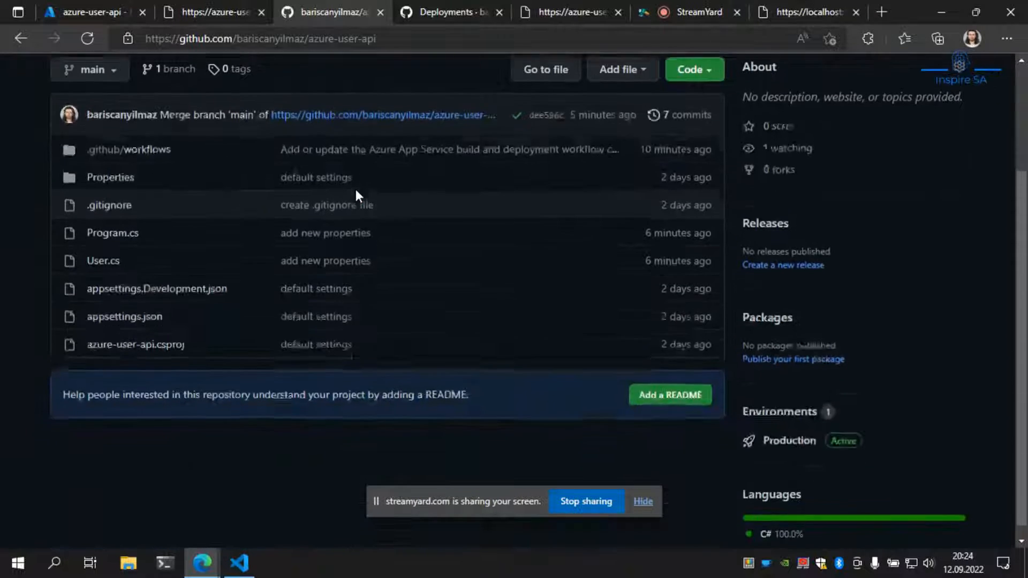
scroll(355, 193, up, 3)
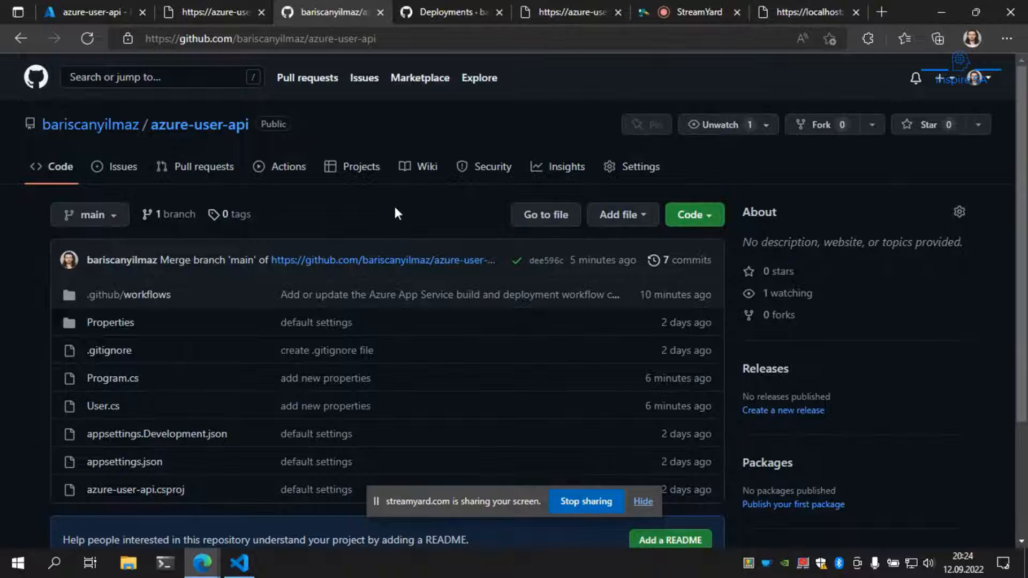
scroll(385, 204, down, 3)
scroll(391, 225, up, 3)
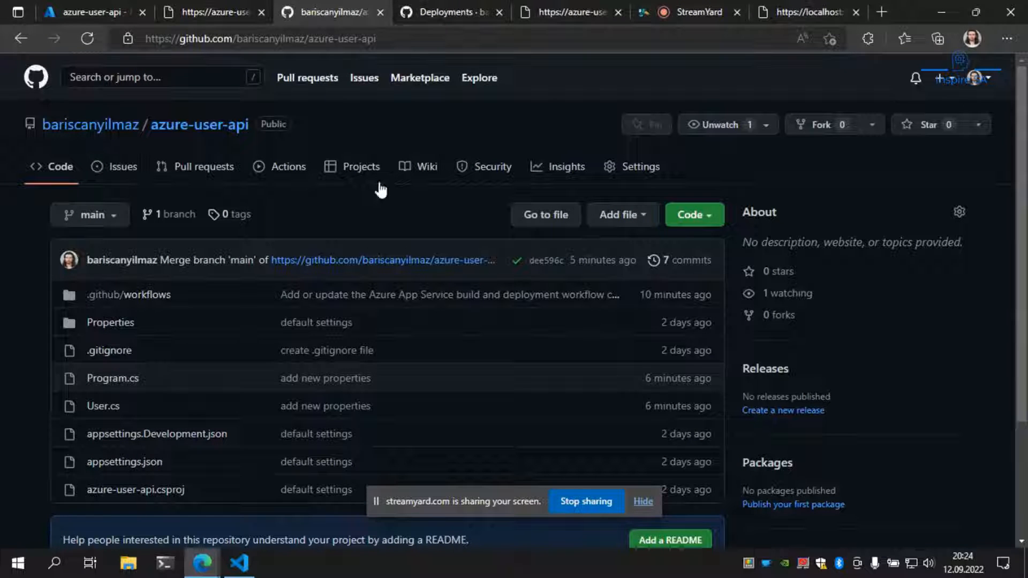
scroll(381, 207, down, 3)
scroll(407, 268, up, 3)
scroll(422, 222, down, 3)
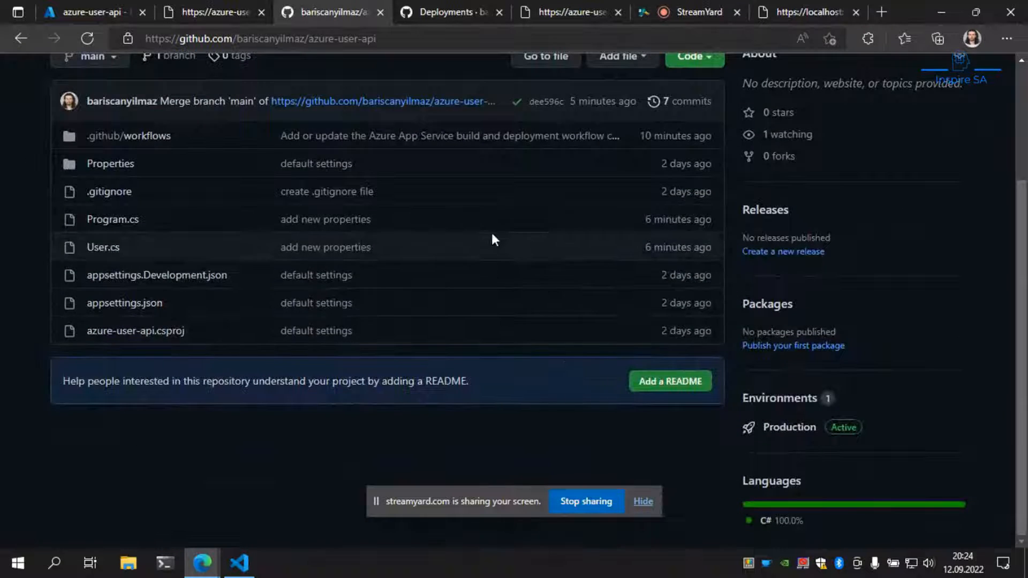
scroll(491, 238, up, 3)
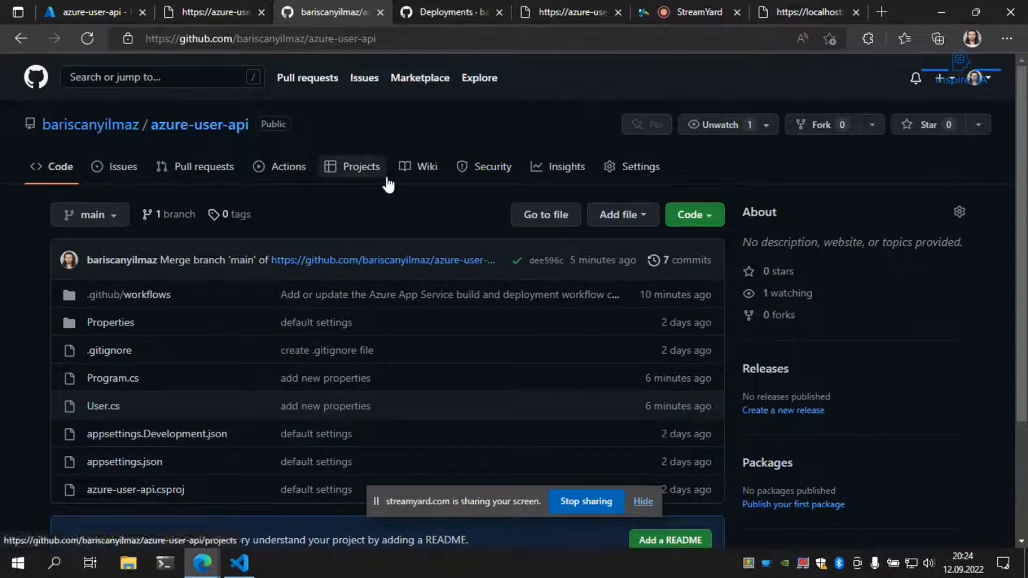
scroll(386, 184, down, 2)
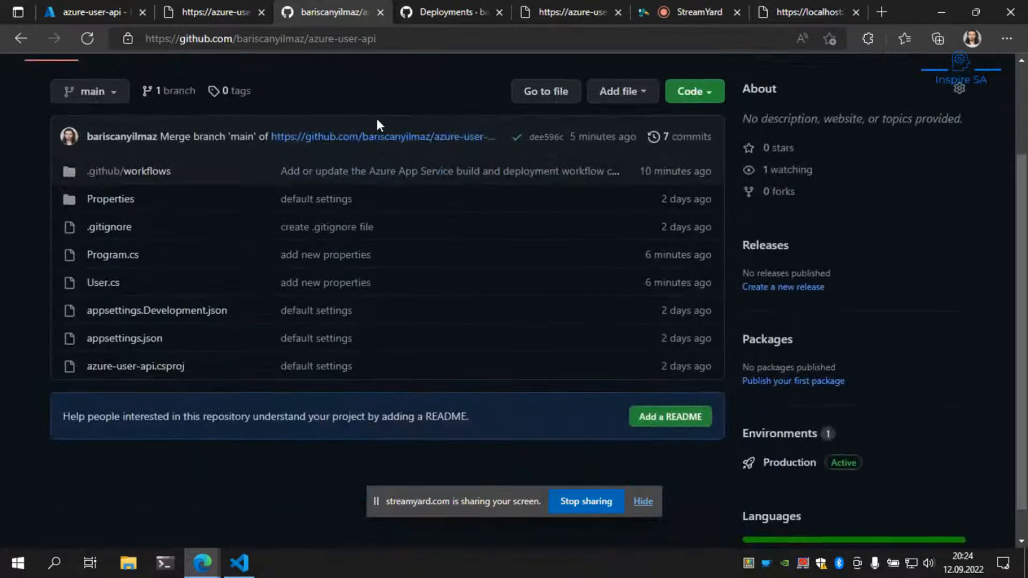
scroll(400, 150, up, 1)
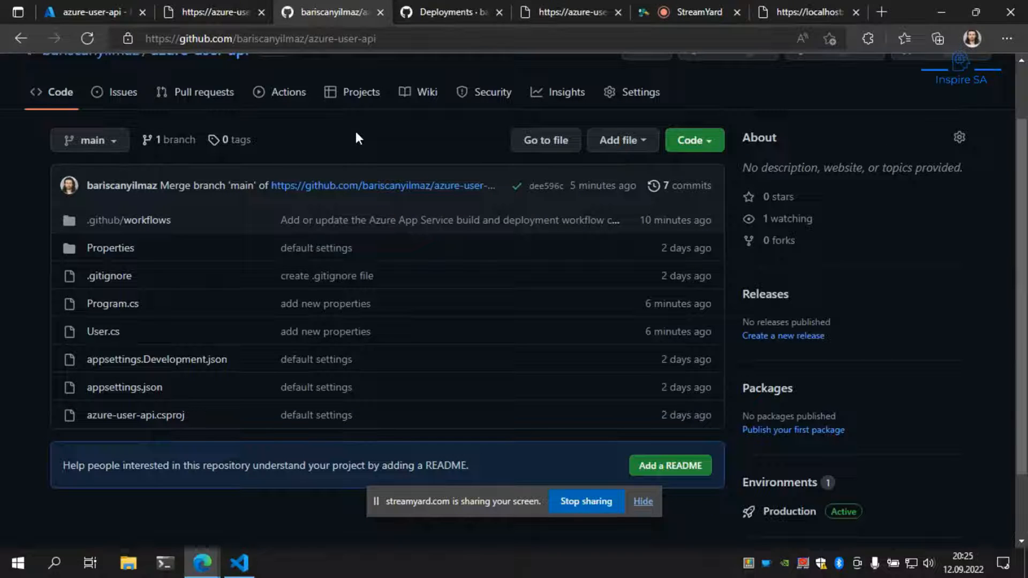
scroll(356, 134, up, 2)
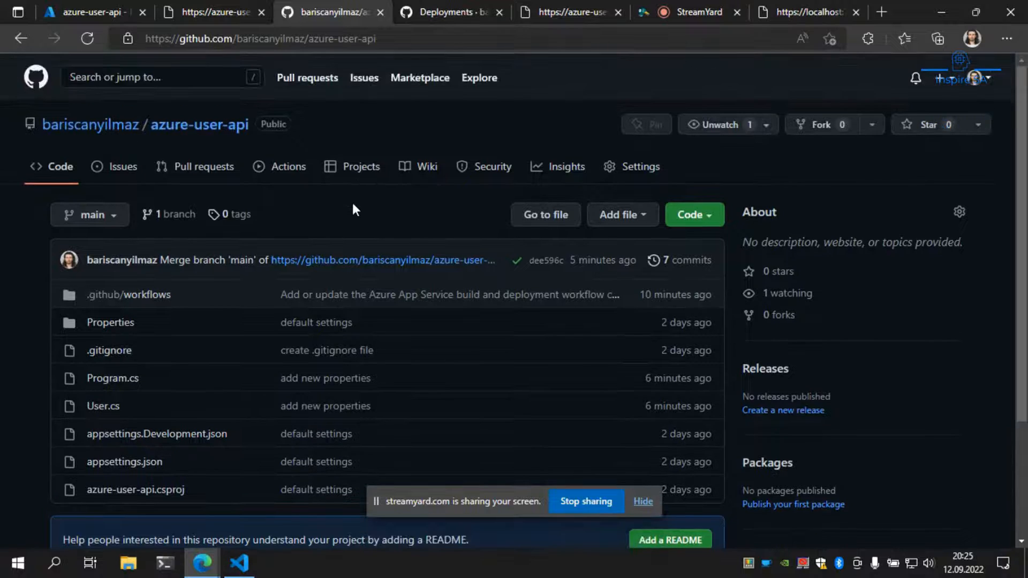
View the locally served user data at localhost:7195 and return to the azure-user-api repository page.
click(809, 12)
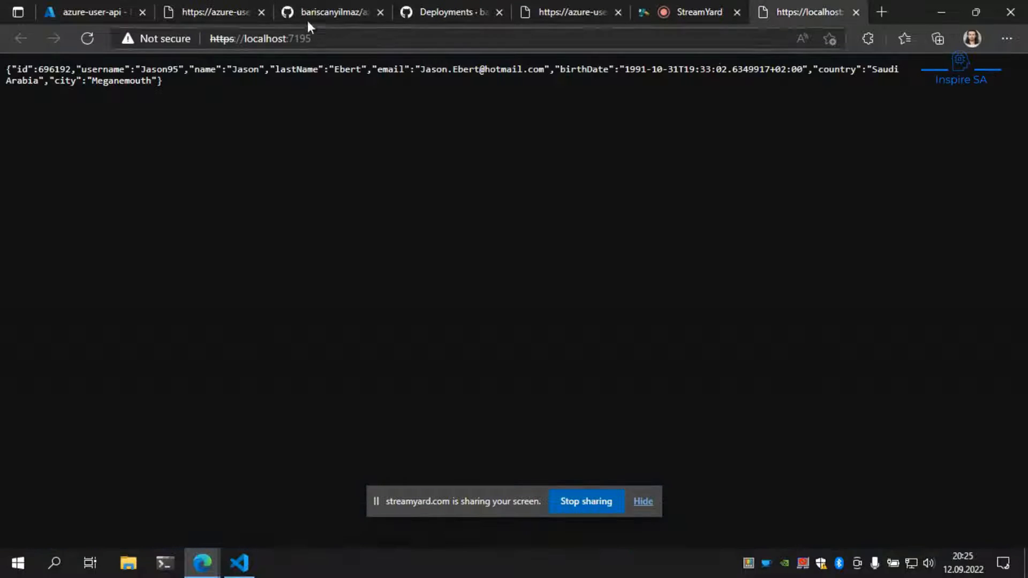
click(337, 18)
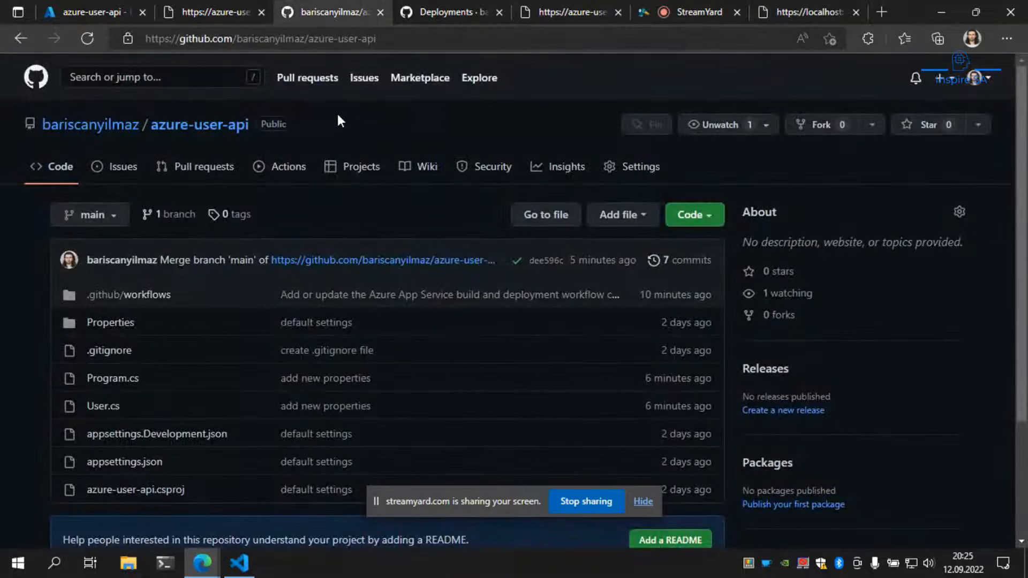
scroll(356, 207, down, 1)
scroll(361, 152, up, 1)
scroll(410, 213, down, 3)
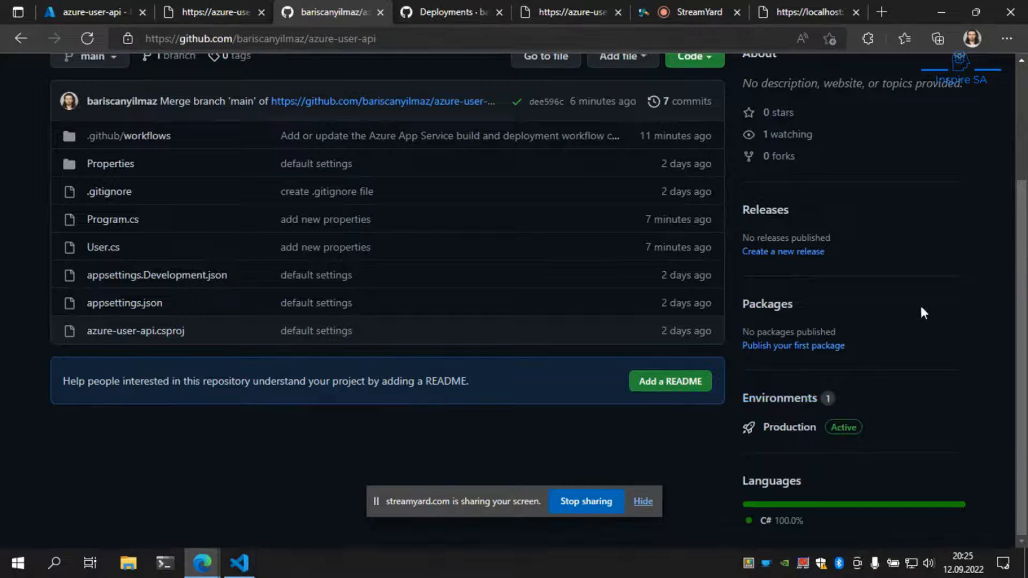
scroll(924, 294, up, 3)
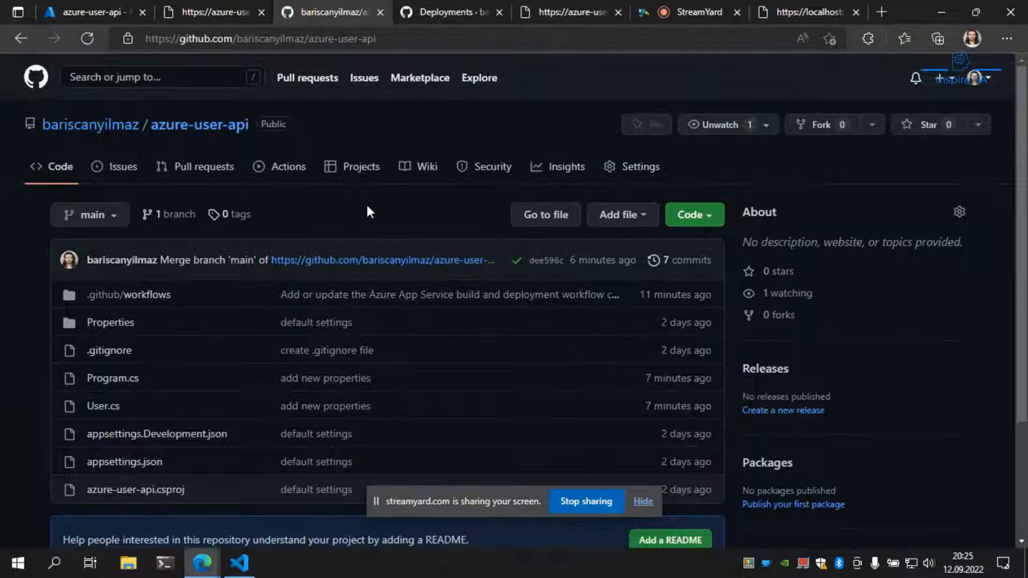
Look into the .github/workflows folder, return to the repository root and check its list of branches.
click(152, 301)
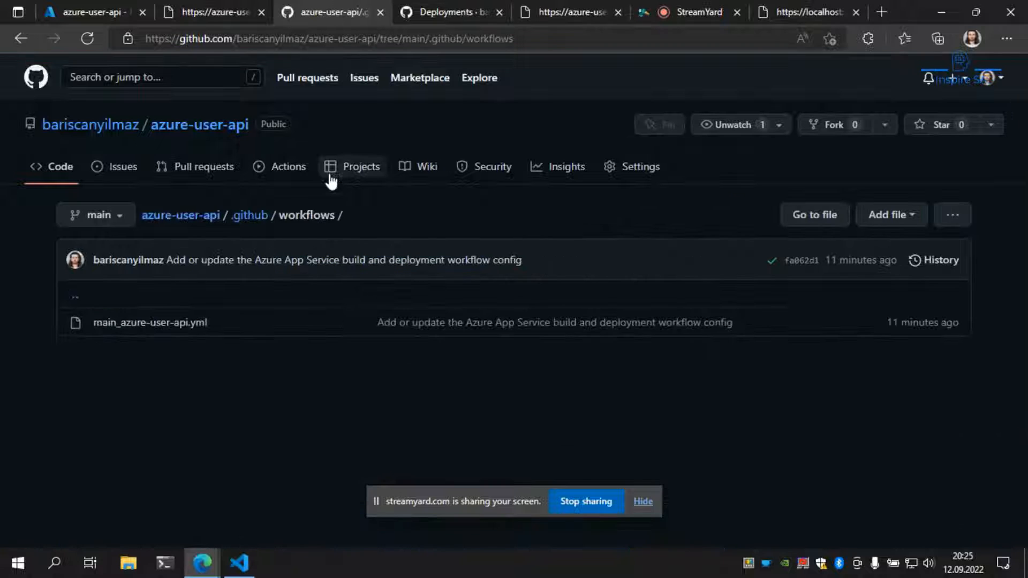
click(115, 217)
click(121, 216)
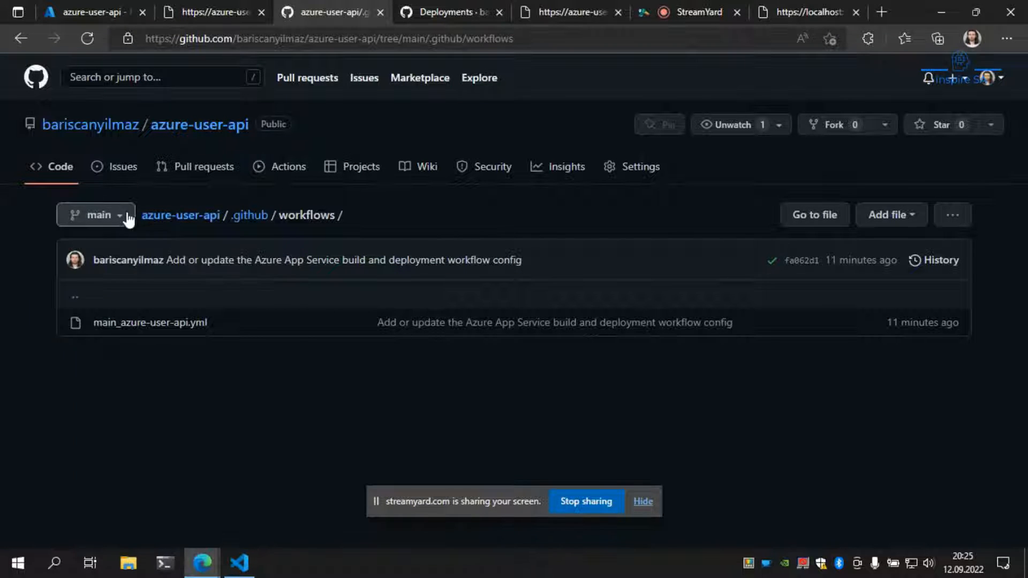
click(214, 126)
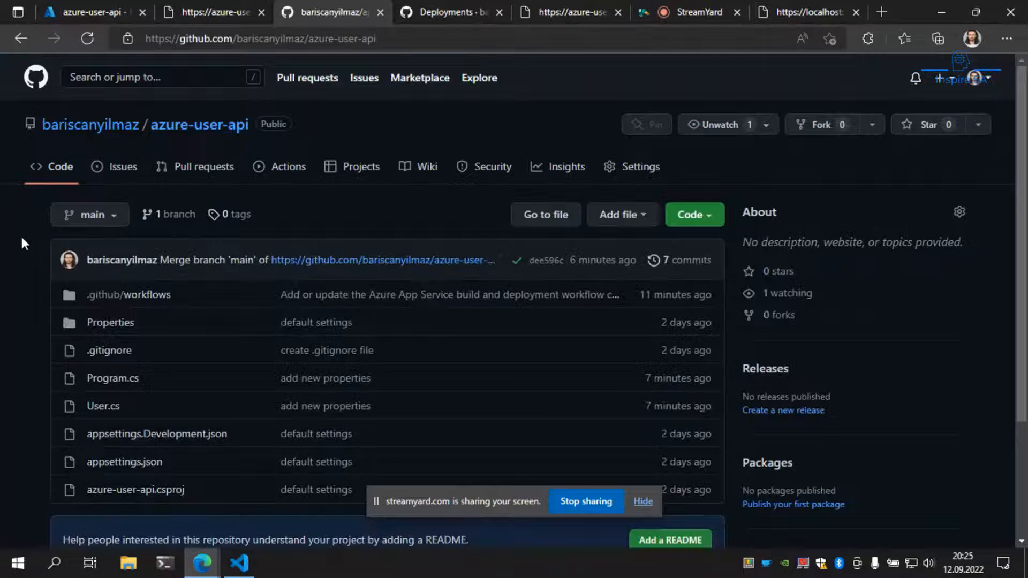
click(118, 216)
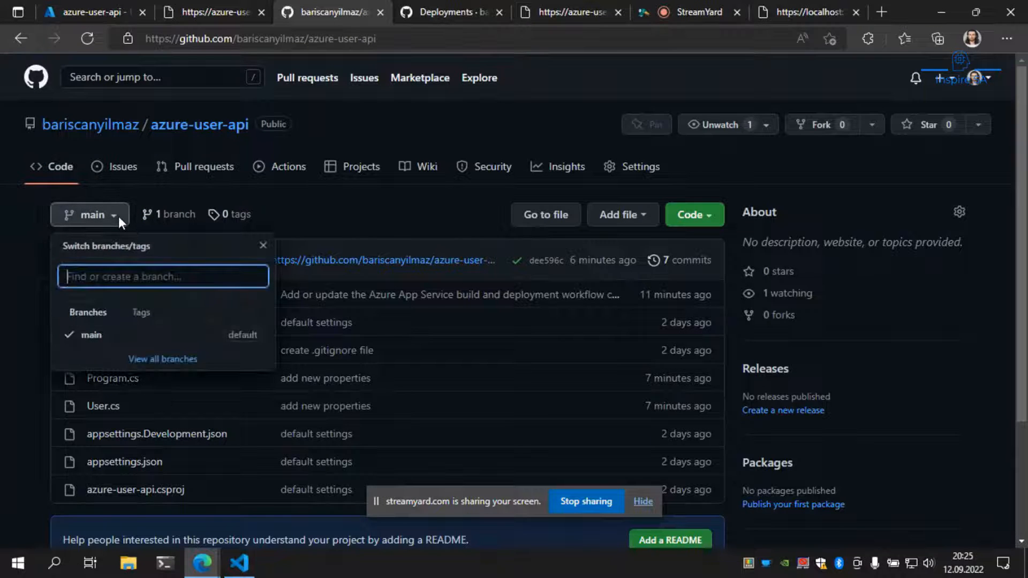
click(119, 218)
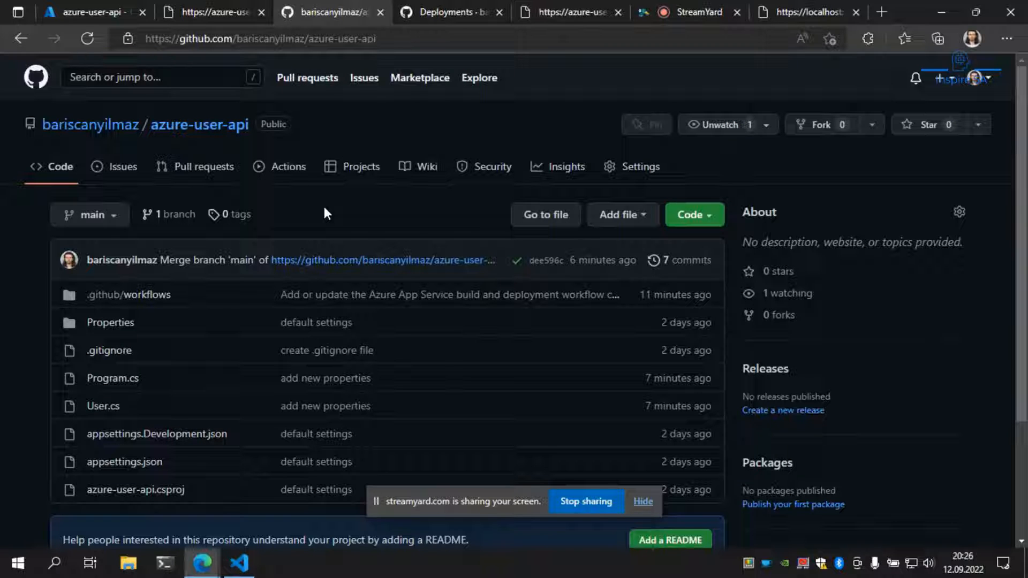
scroll(399, 252, down, 3)
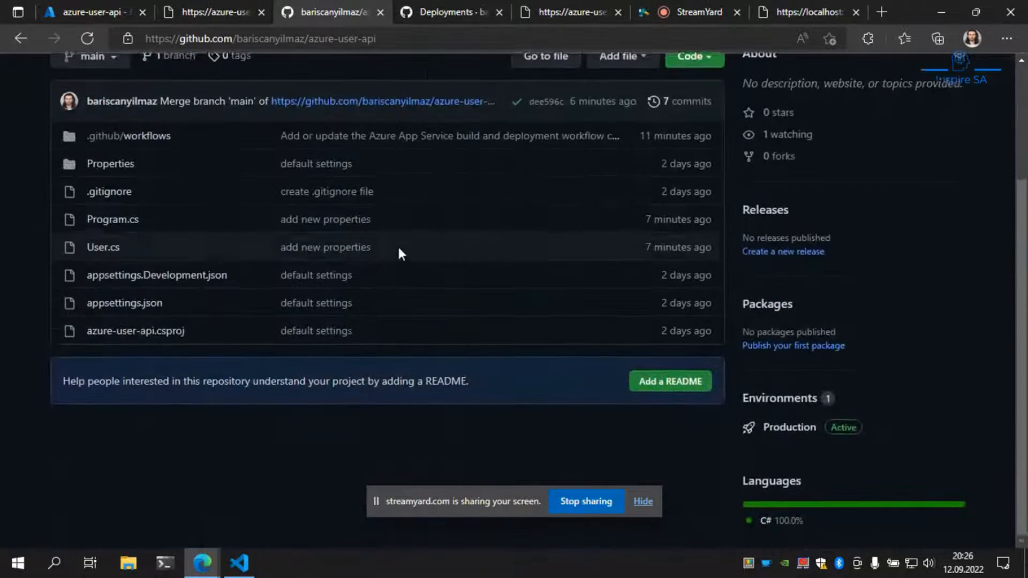
scroll(397, 249, up, 4)
scroll(385, 222, down, 4)
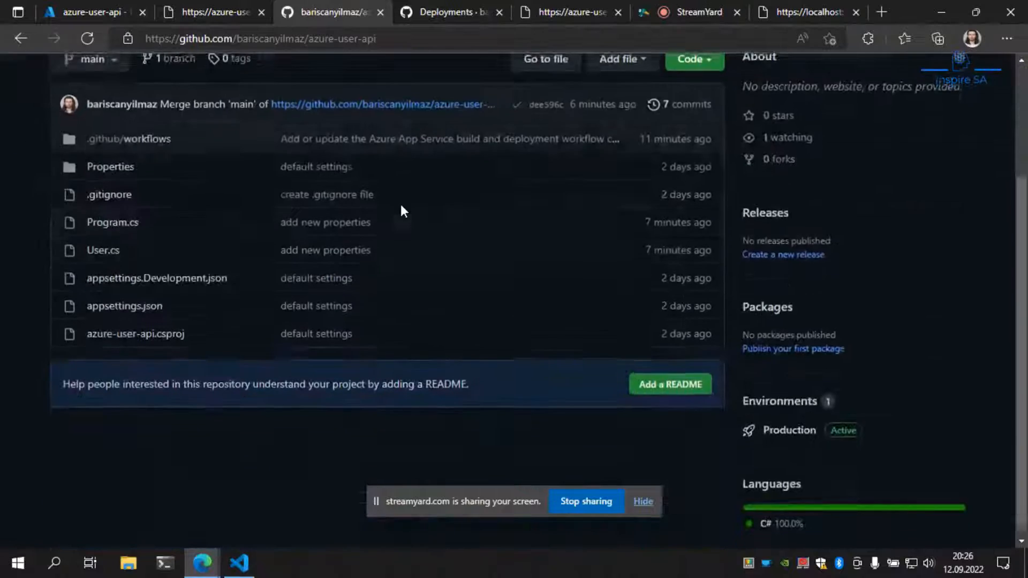
scroll(402, 206, up, 3)
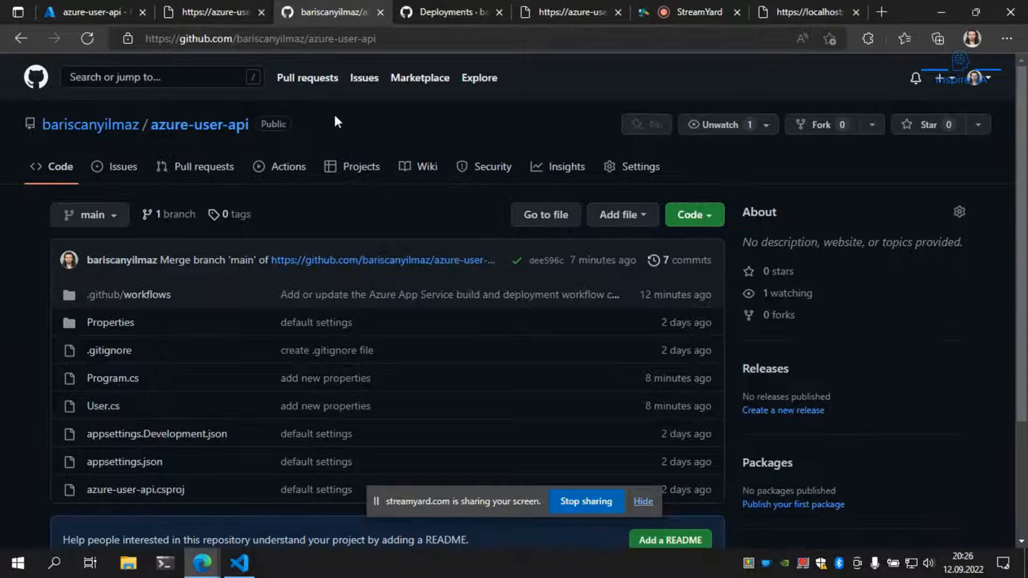
Close the Production deployment history page and return to the azure-user-api repository page.
click(439, 21)
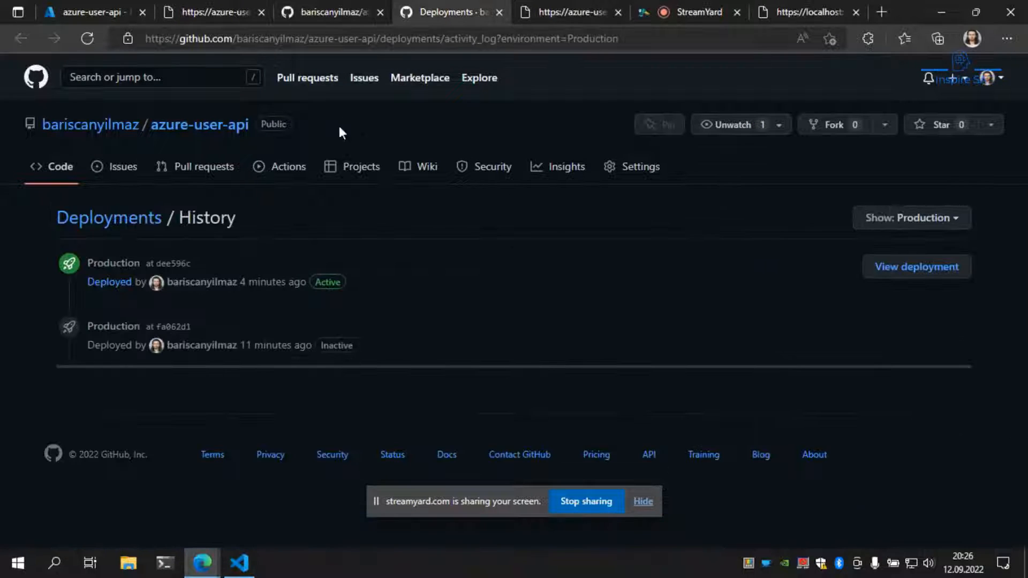
click(501, 12)
click(310, 3)
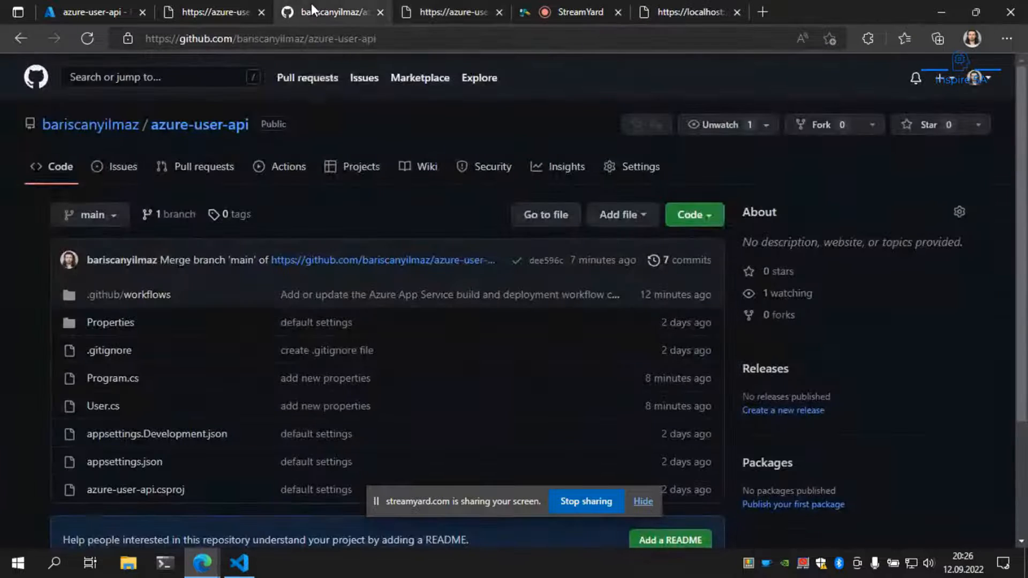
Reload azure-user-api.azurewebsites.net to check the live user data and go back to the repository page.
click(484, 18)
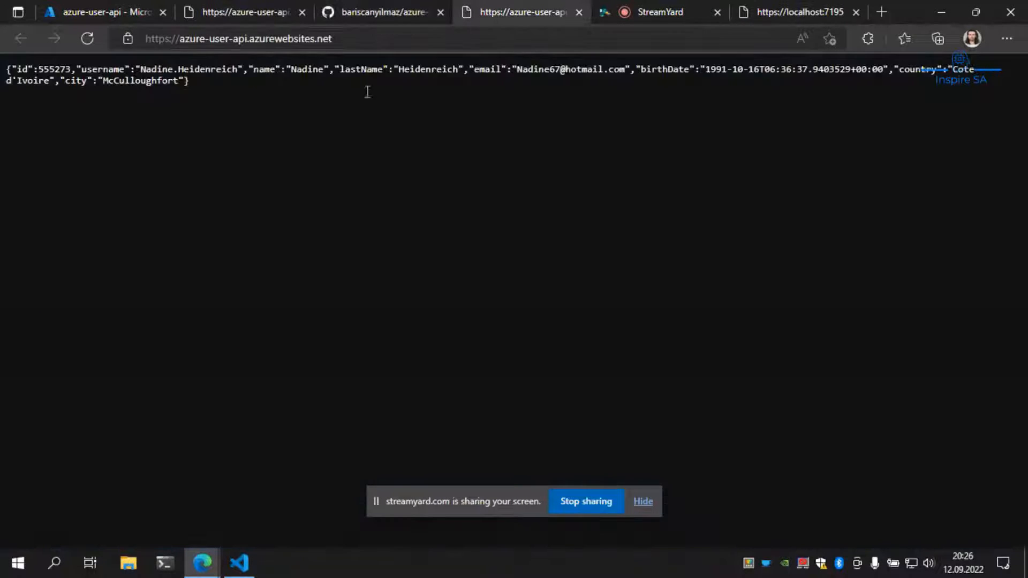
key(F5)
click(354, 11)
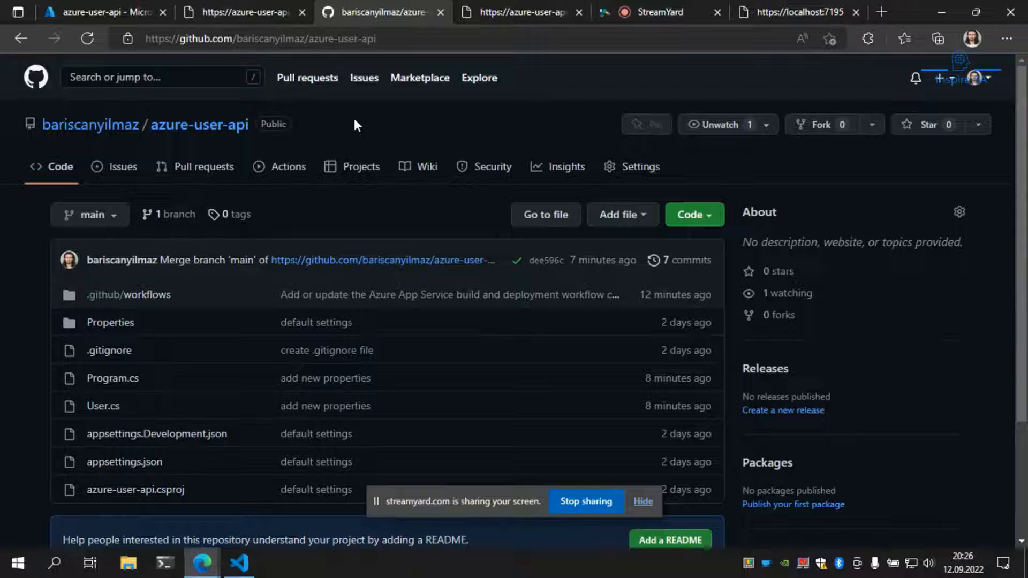
click(583, 502)
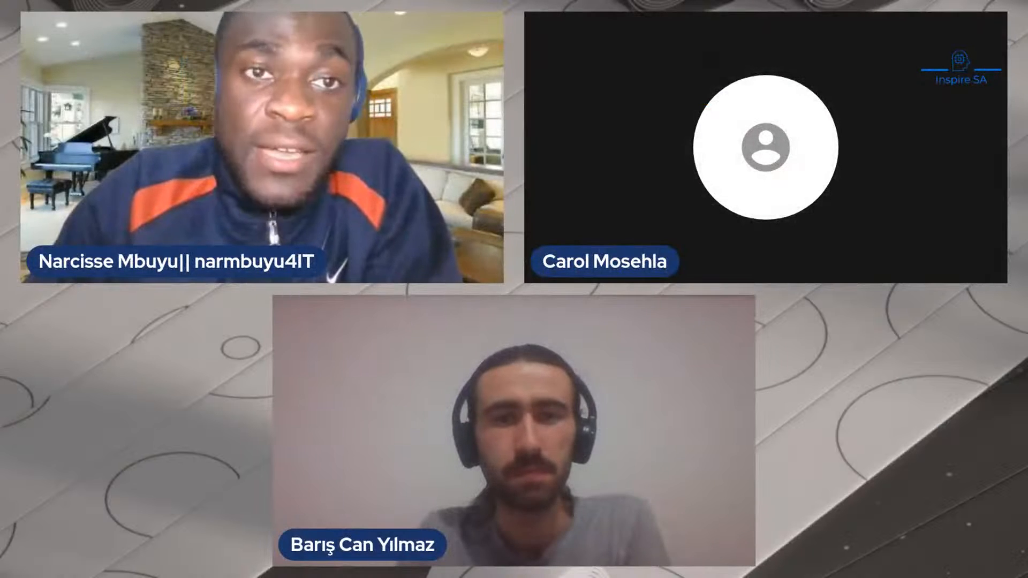